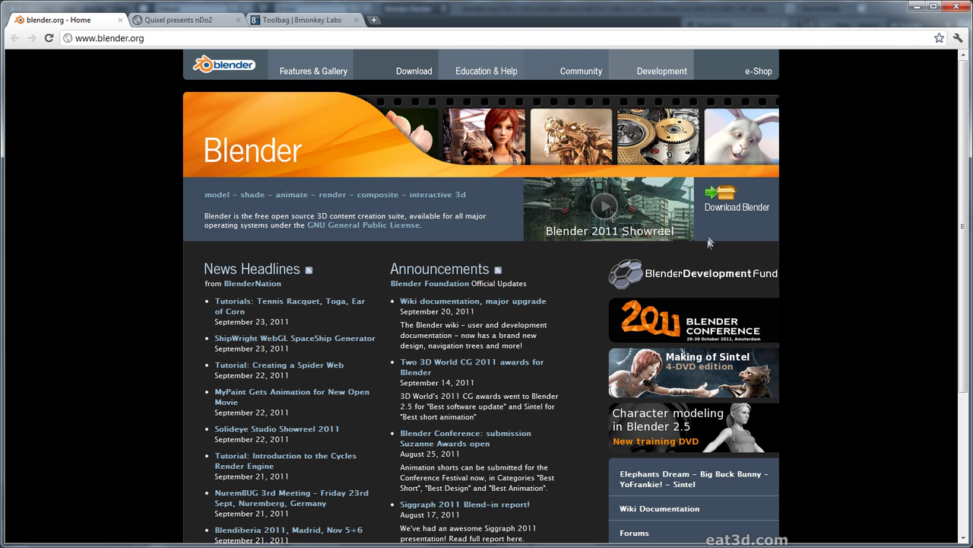
- Open and browse the Blender 2.59 download page, then move on to the Quixel nDo2 site
click(716, 206)
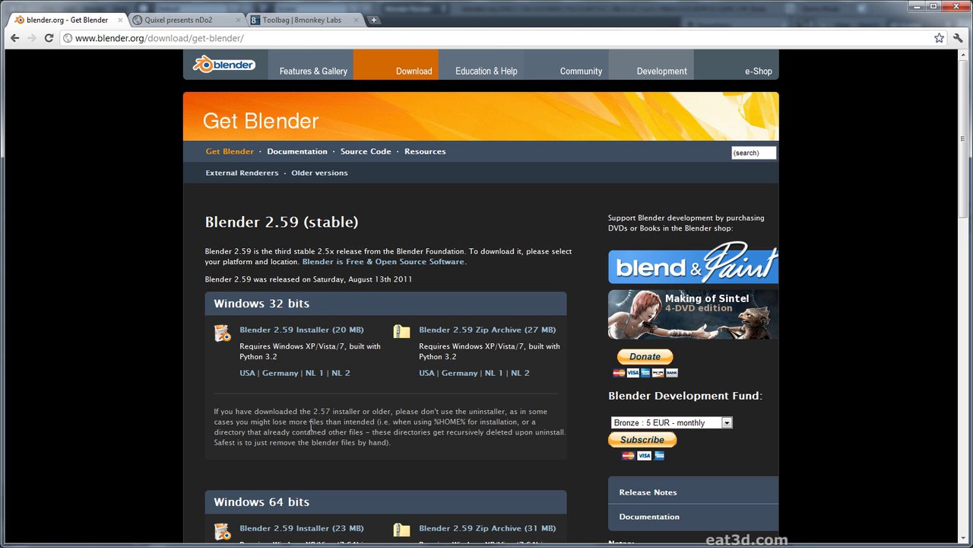
scroll(228, 299, down, 1)
scroll(228, 298, down, 9)
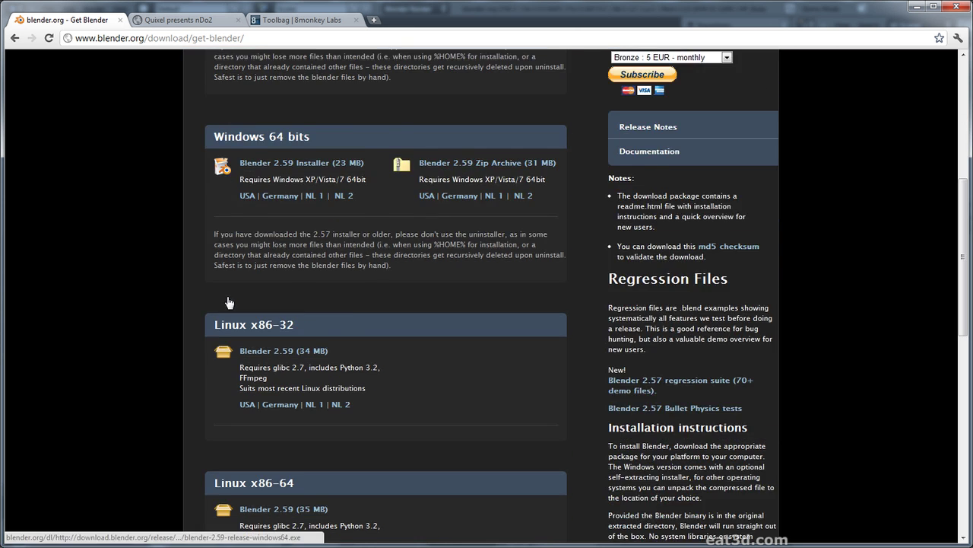
scroll(209, 326, up, 10)
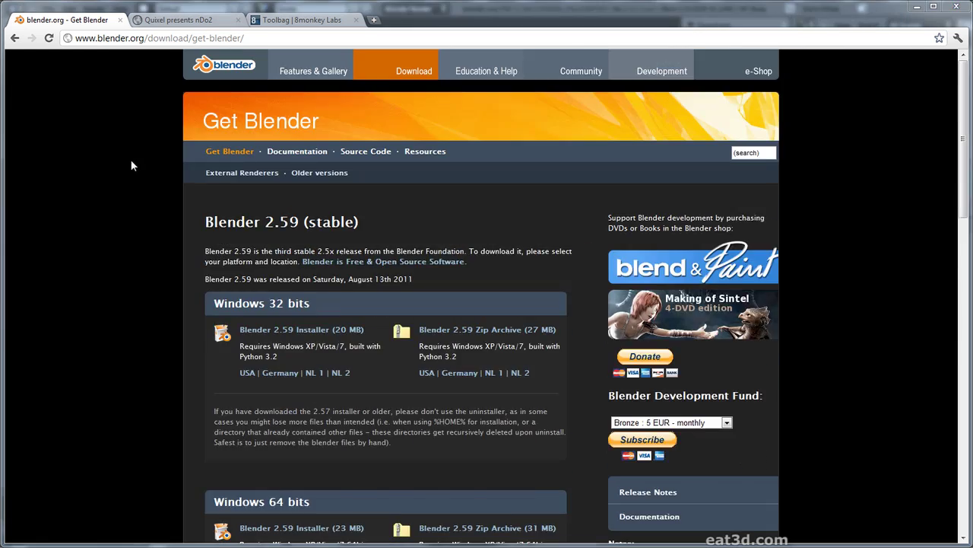
key(ctrl+Tab)
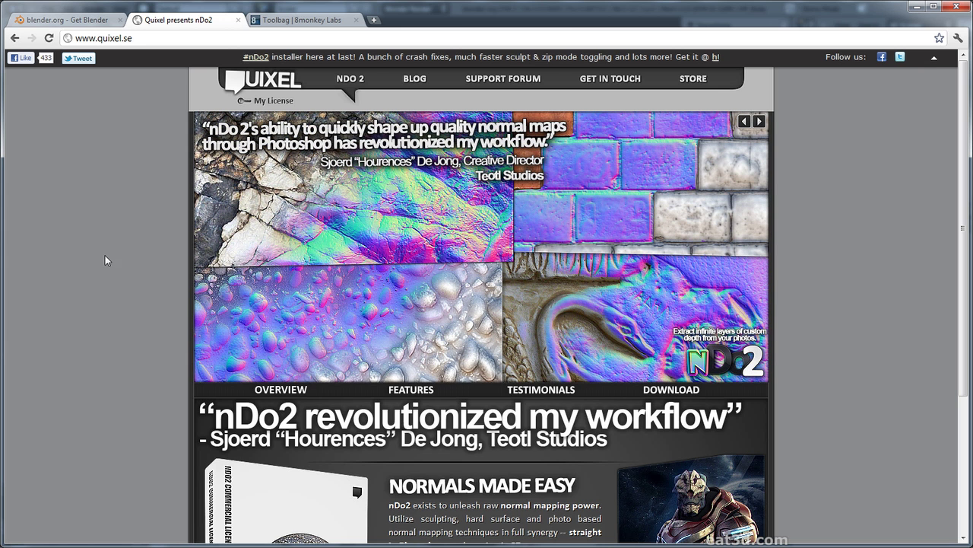
- Browse the Quixel nDo2 product page, then bring up the 8monkey Labs Marmoset Toolbag page
scroll(123, 311, down, 3)
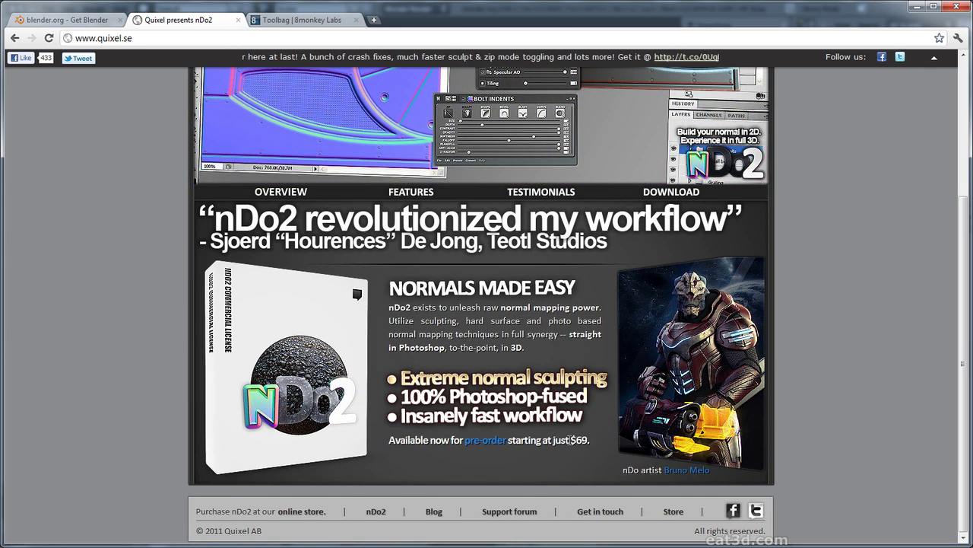
scroll(106, 322, up, 3)
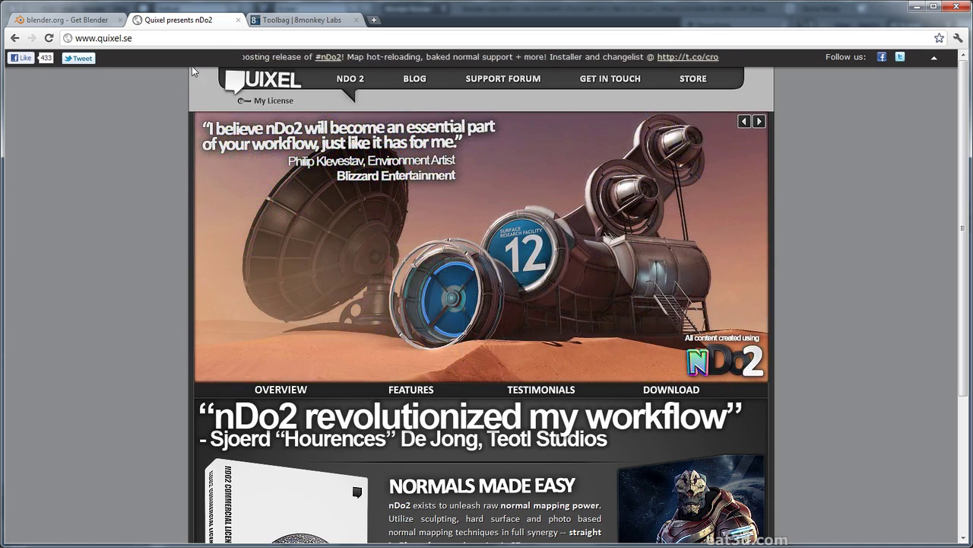
click(279, 21)
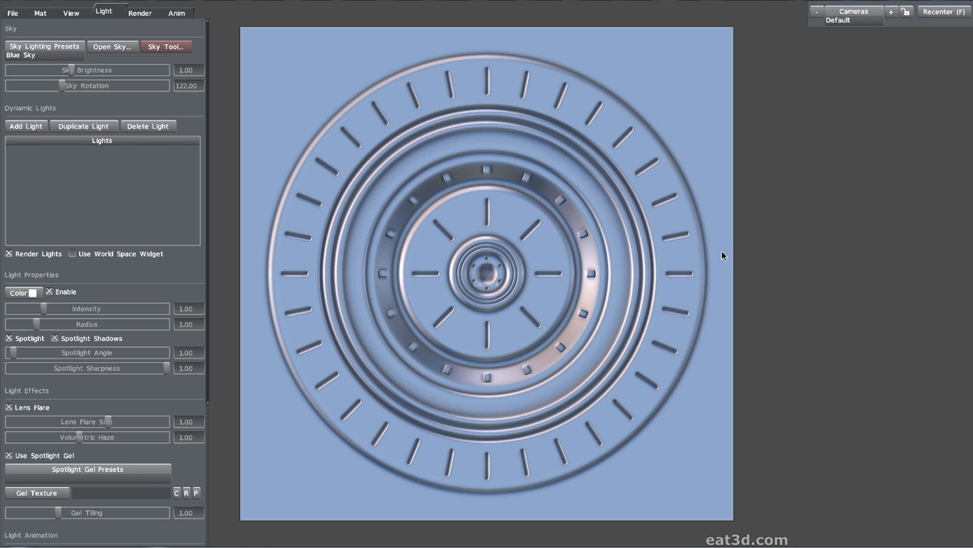
- Orbit the normal-mapped plane into perspective and rotate the sky lighting to 314
drag(722, 254, 882, 289)
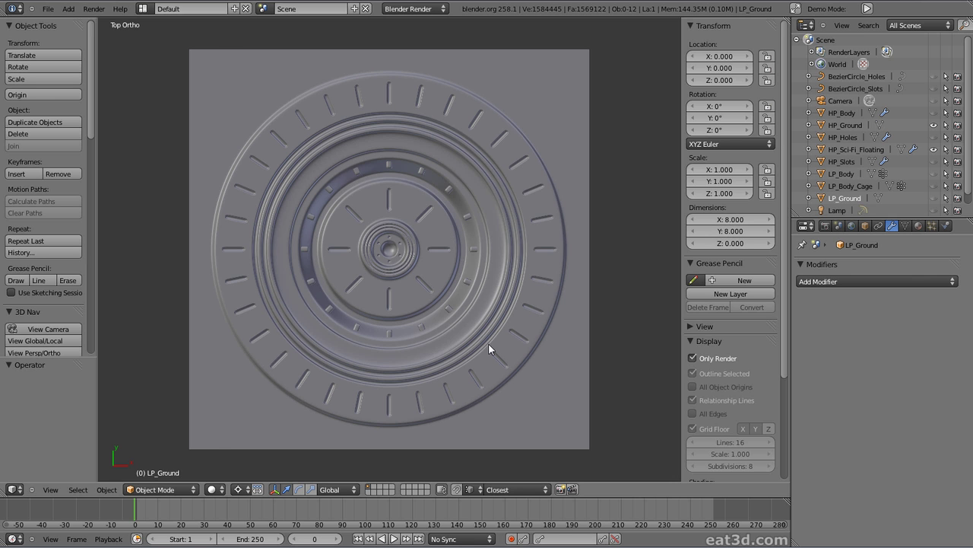
- Zoom out and orbit to User Ortho to see the exploded ring and slot pieces above the ground
scroll(488, 349, down, 1)
middle_drag(565, 423, 554, 321)
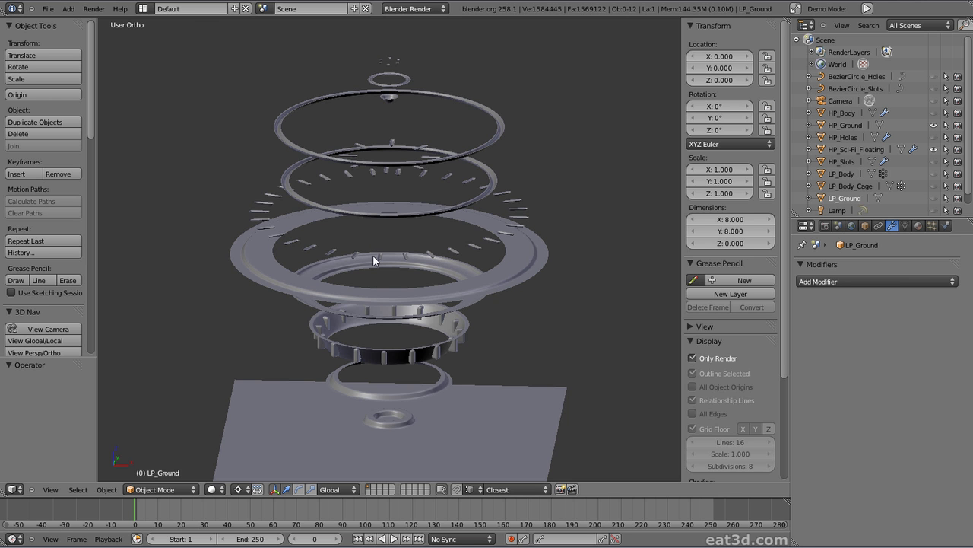
scroll(372, 257, up, 1)
right_click(438, 287)
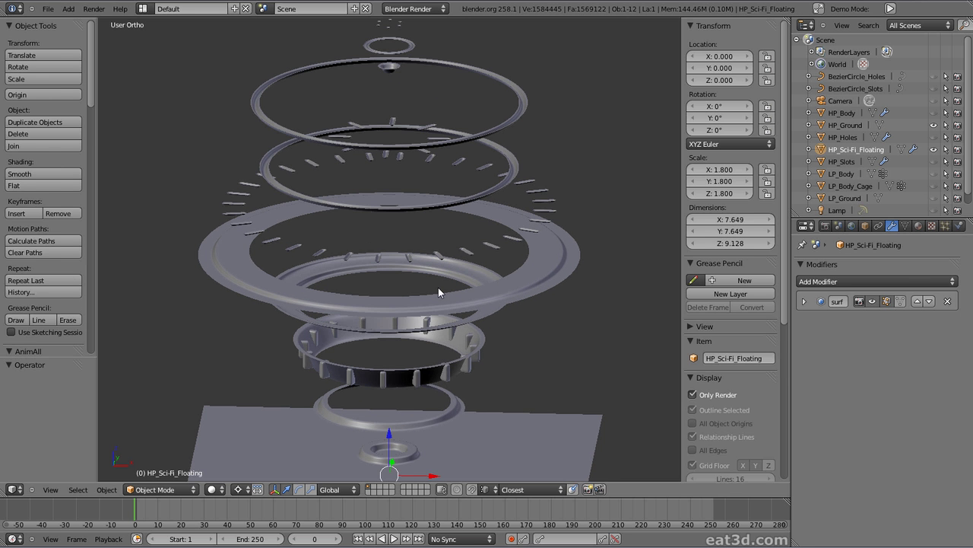
key(Tab)
scroll(437, 289, up, 2)
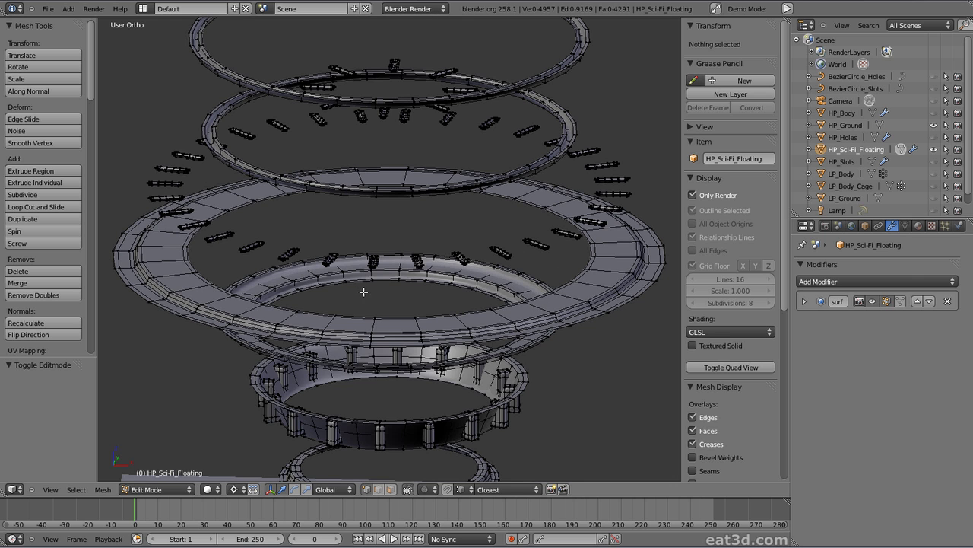
scroll(369, 245, down, 1)
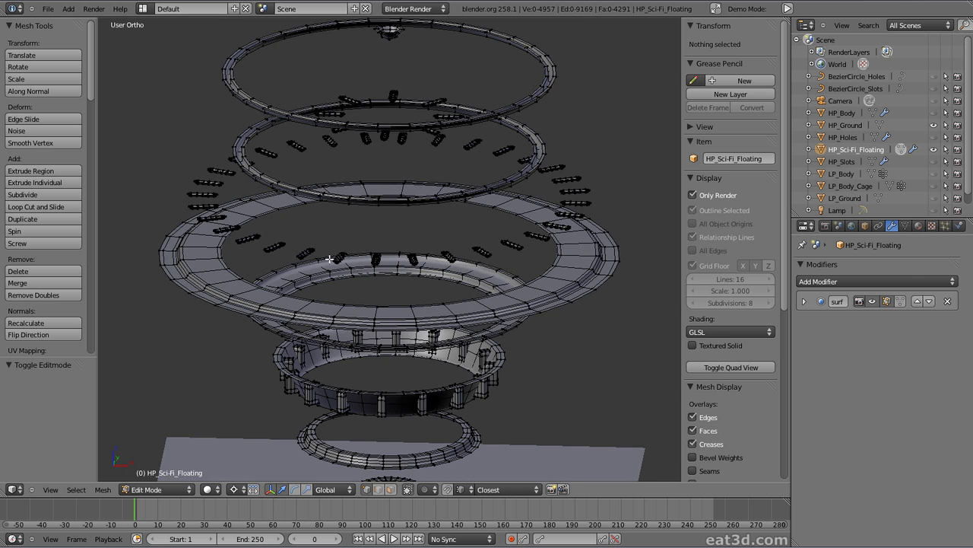
middle_drag(327, 260, 332, 362)
key(KP_7)
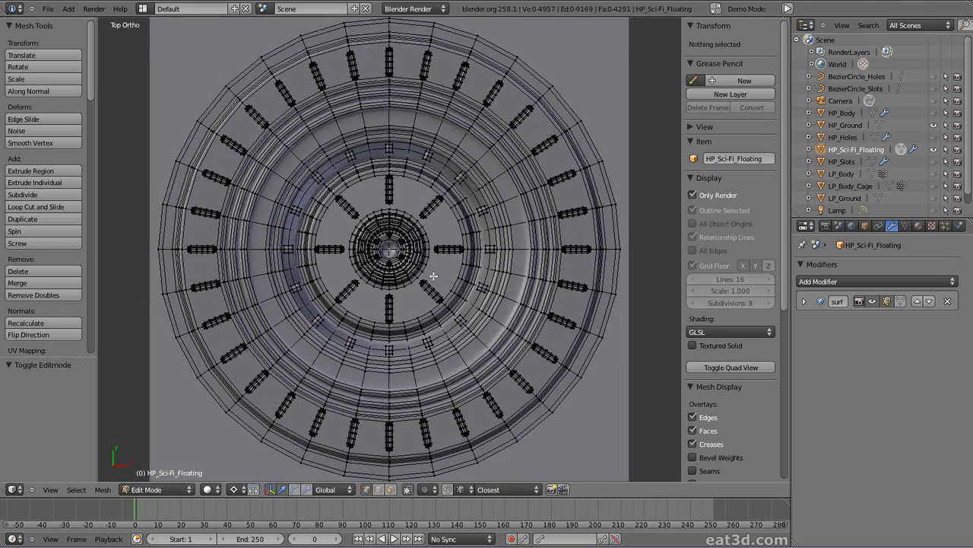
key(Tab)
scroll(555, 178, down, 1)
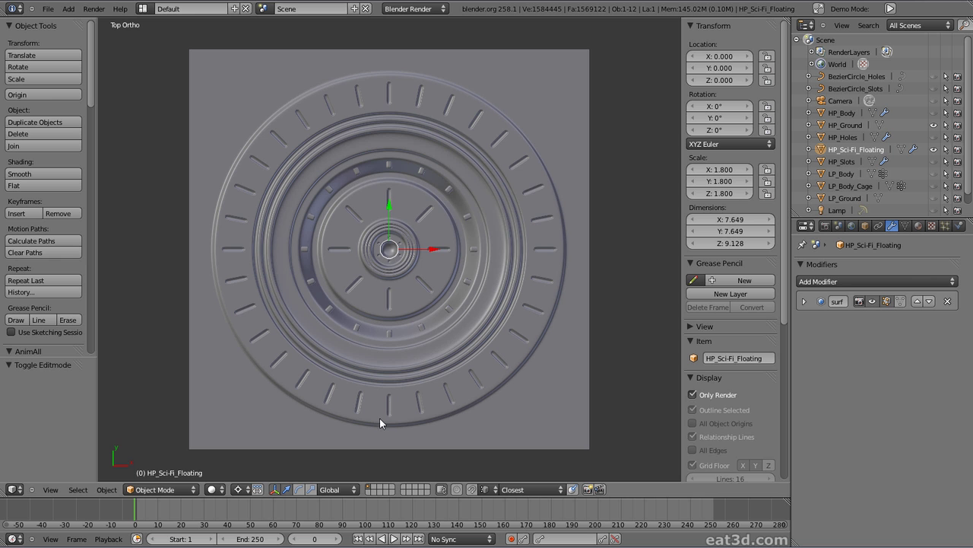
middle_drag(365, 415, 361, 335)
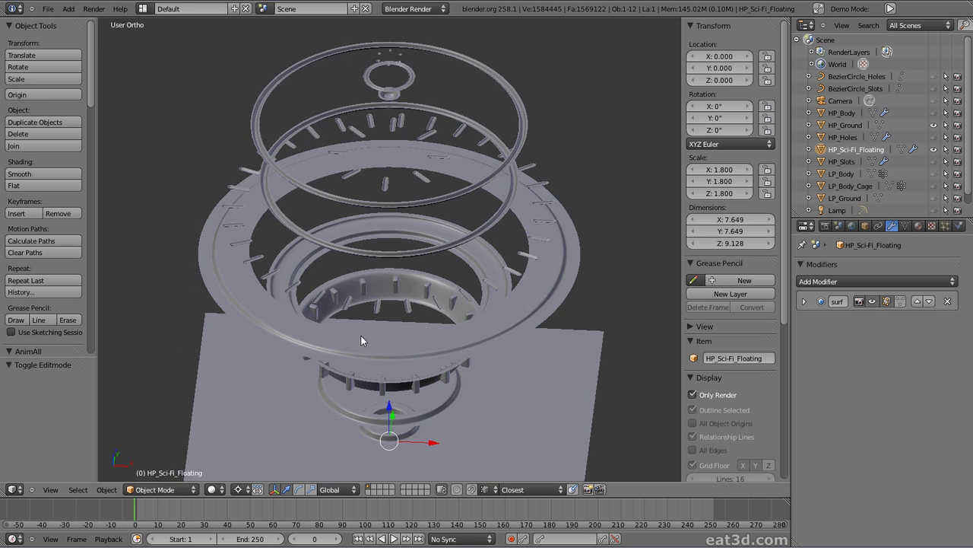
scroll(426, 405, down, 1)
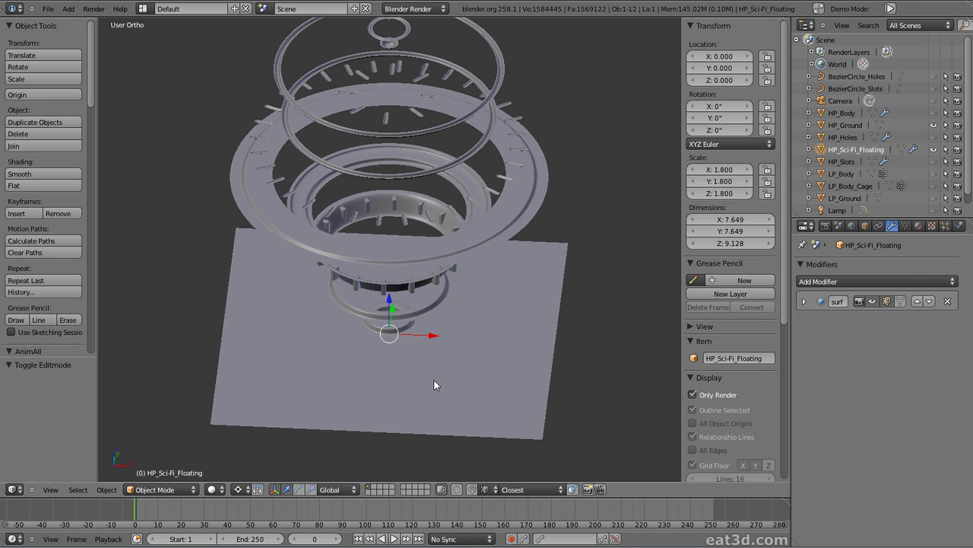
- Zoom and pan in on the floating top rings and slots for a close look
shift+scroll(434, 380, up, 2)
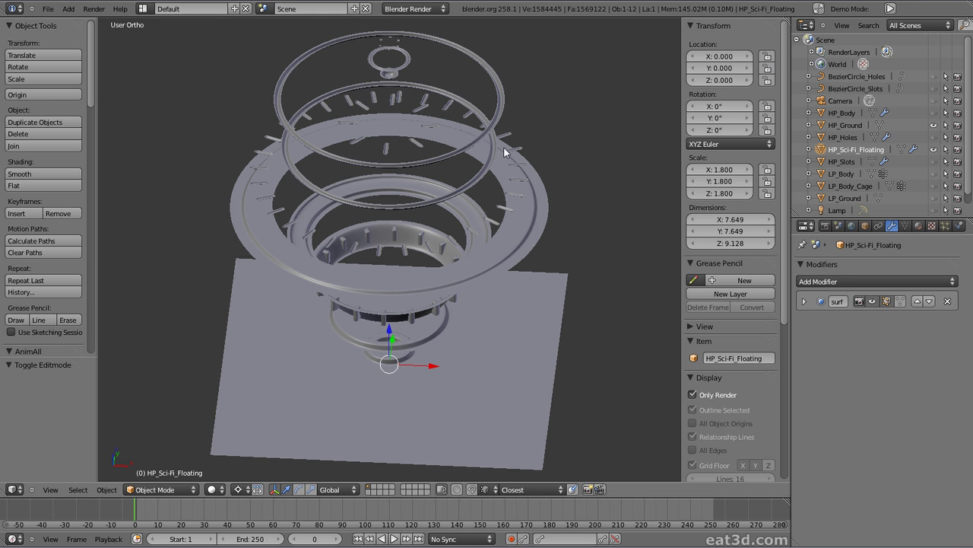
shift+middle_drag(504, 152, 497, 191)
scroll(378, 186, up, 5)
scroll(378, 186, up, 1)
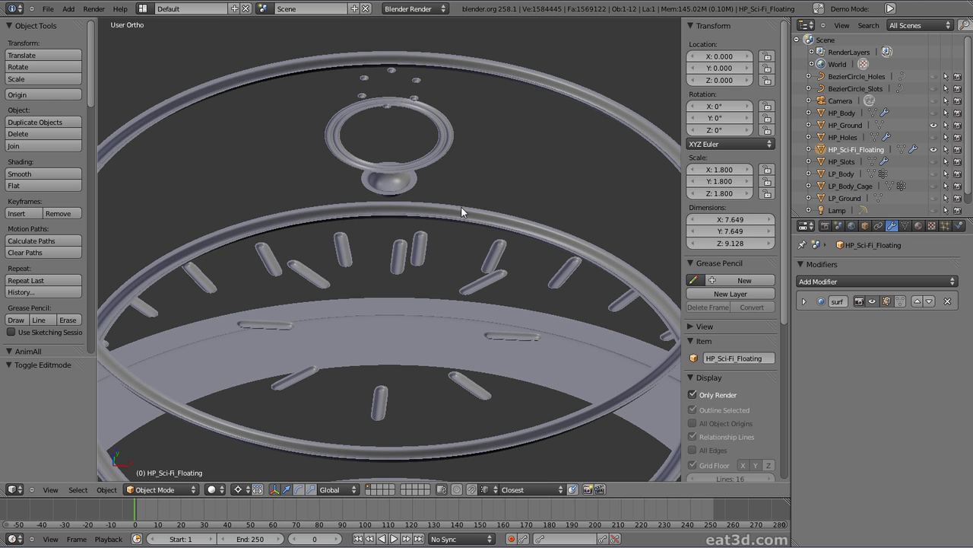
scroll(451, 209, down, 1)
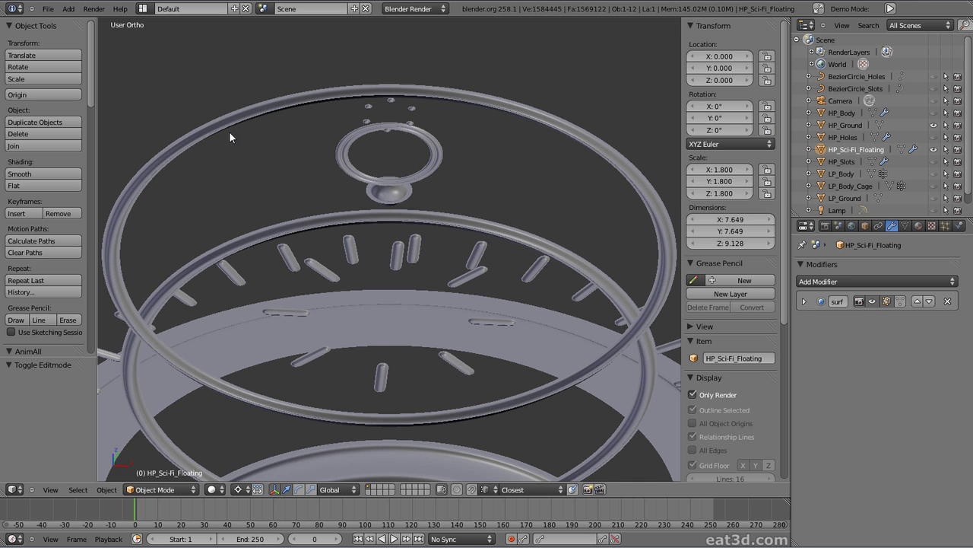
scroll(376, 182, down, 2)
- Switch to Top Ortho and frame the wheel to show the rings blending into the body
key(KP_7)
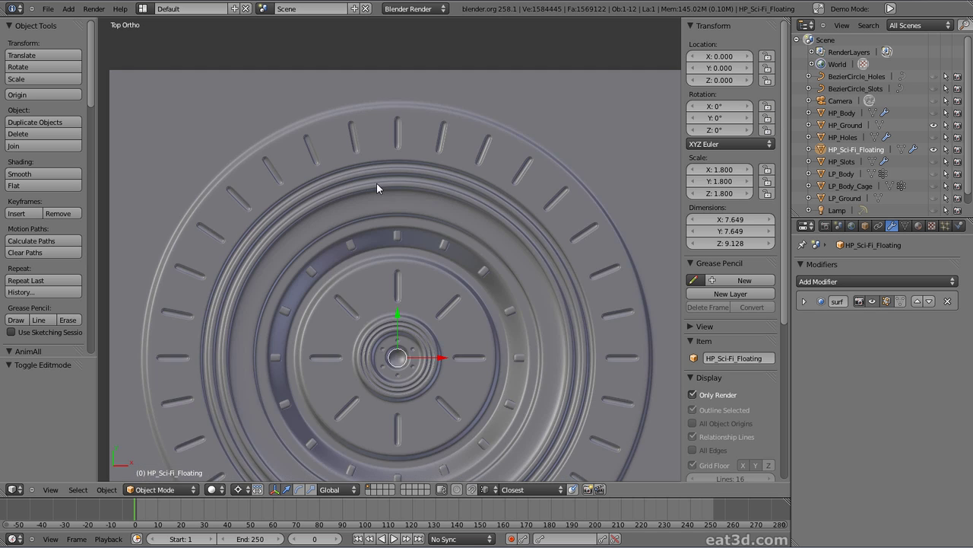
shift+scroll(399, 260, down, 4)
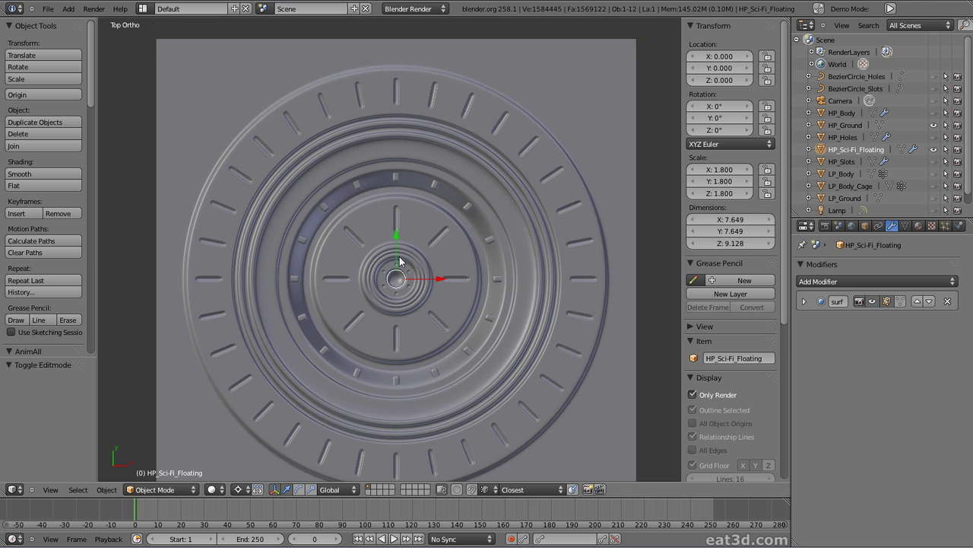
shift+scroll(400, 261, down, 1)
scroll(399, 261, down, 2)
scroll(400, 261, up, 1)
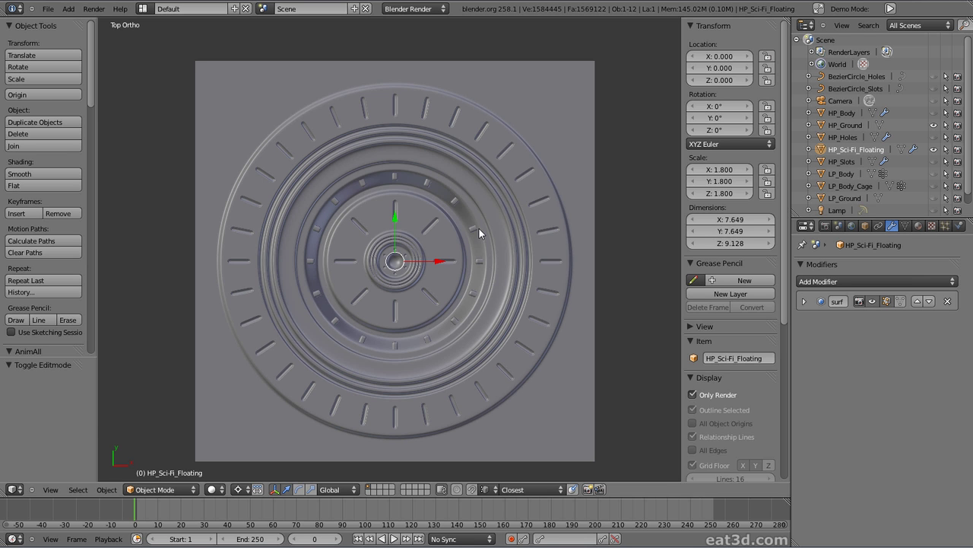
- Select HP_Ground, split off a UV/Image Editor area, and enter edit mode to show its UVs
right_click(555, 94)
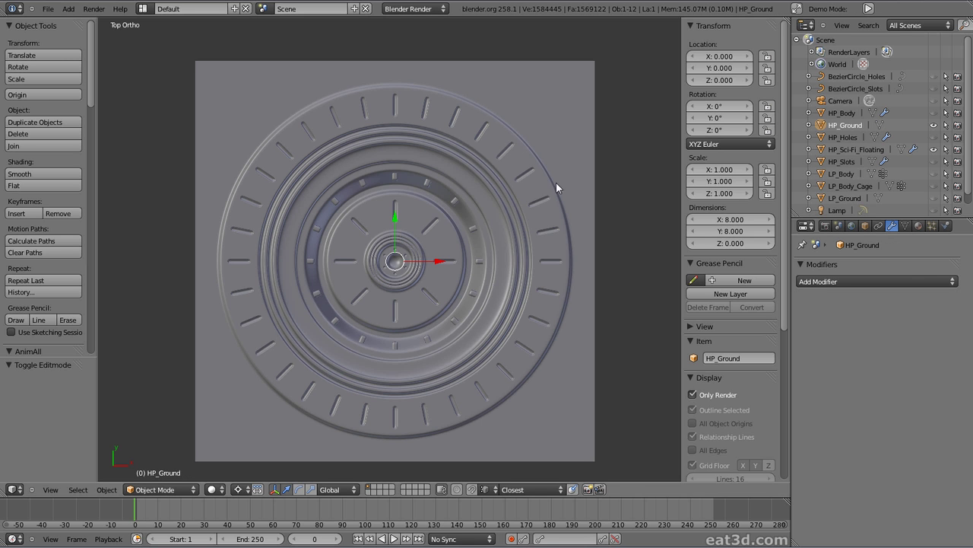
right_click(529, 495)
click(524, 440)
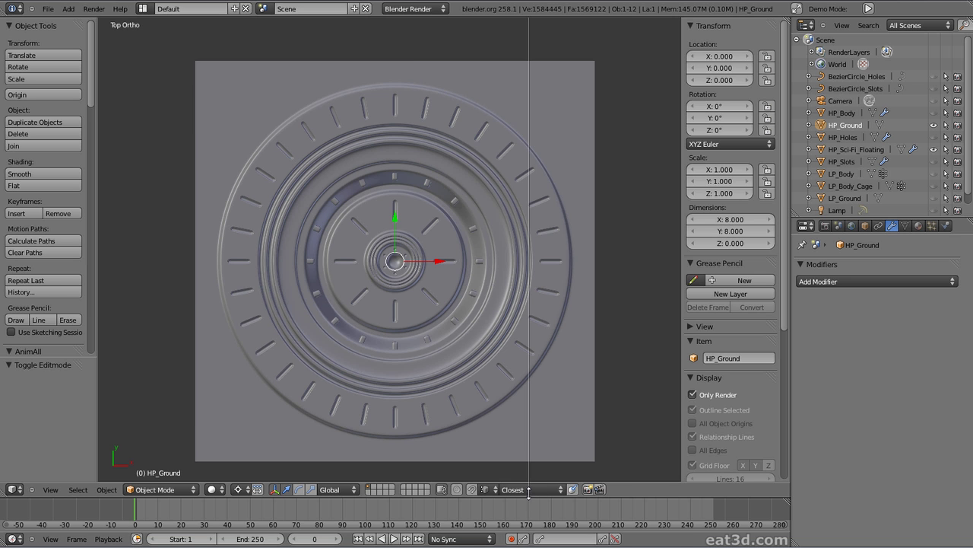
click(529, 486)
click(541, 489)
click(559, 412)
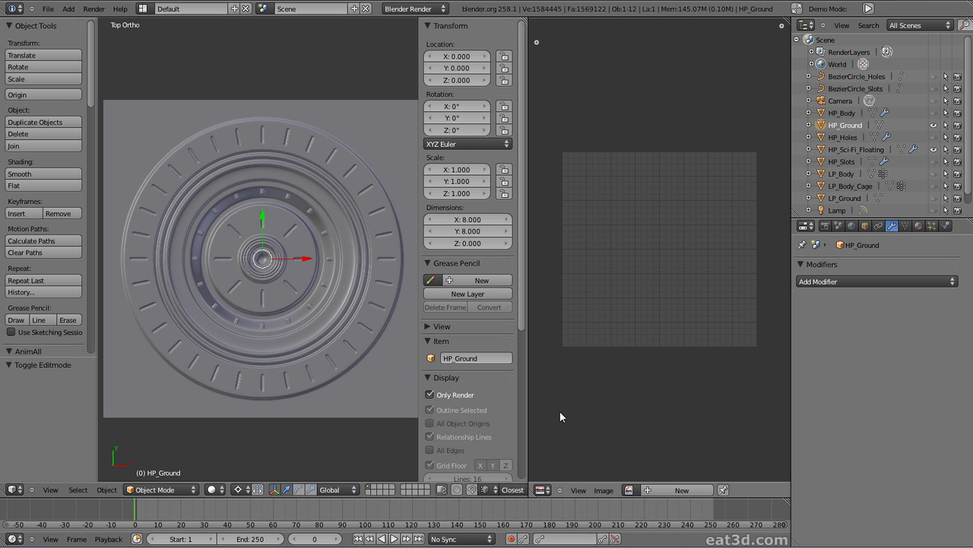
key(Tab)
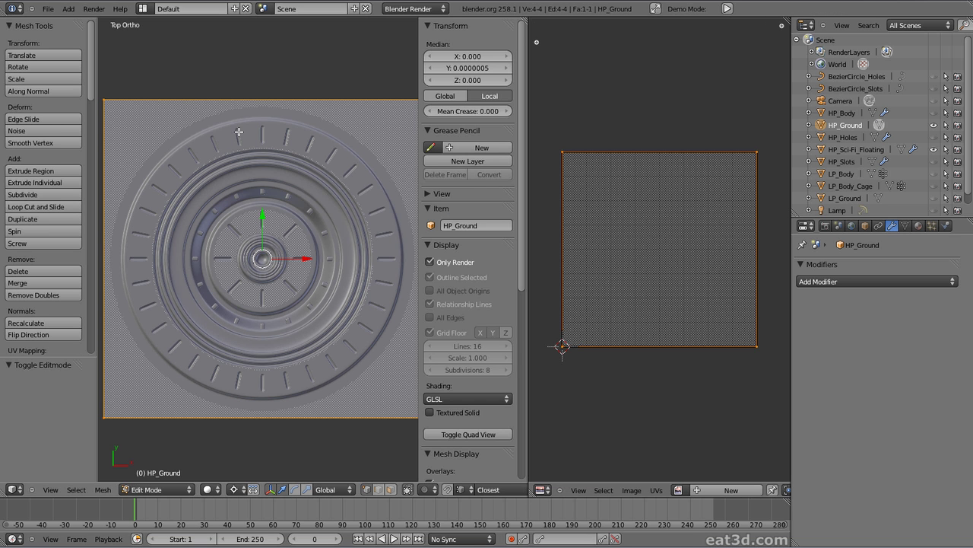
- Create a new 2048 × 2048 image with UV Test Grid enabled
click(632, 490)
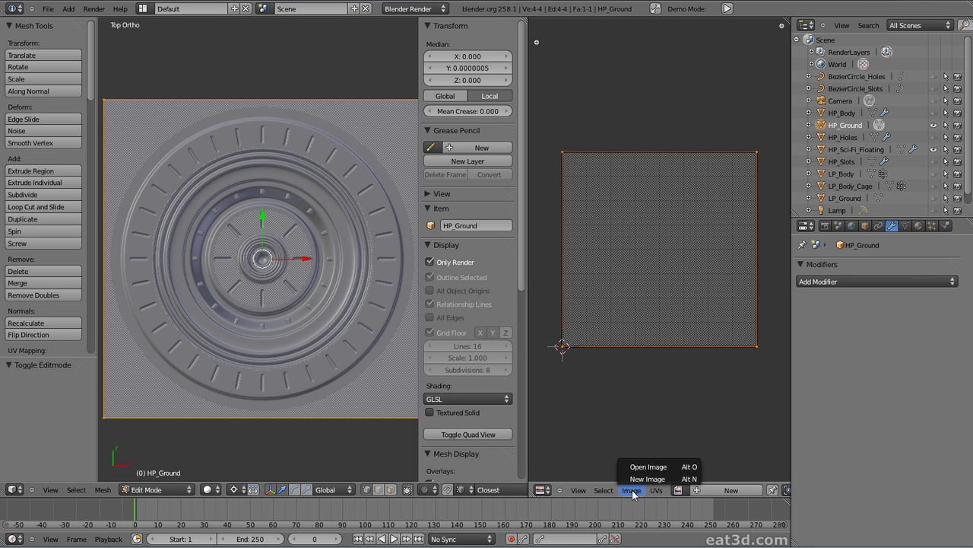
click(638, 479)
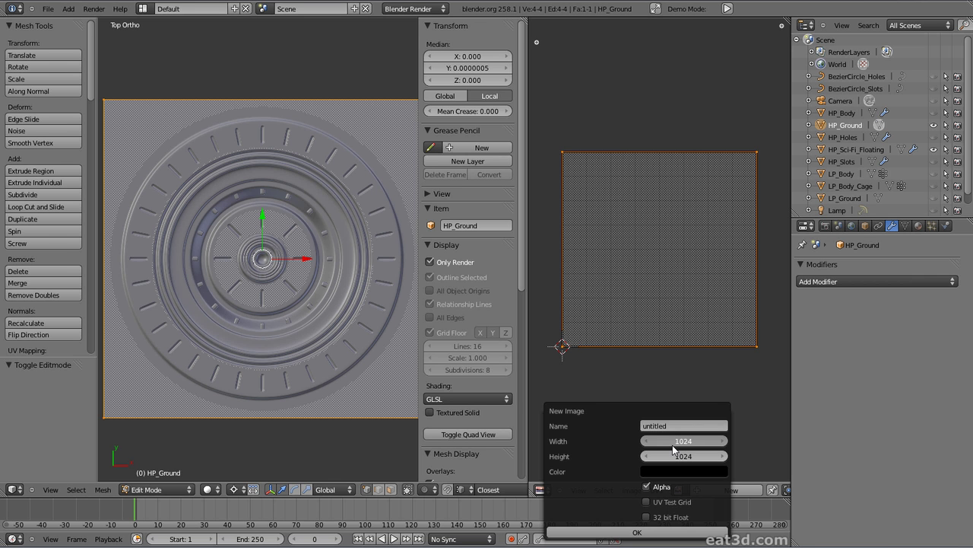
text(2048)
key(Tab)
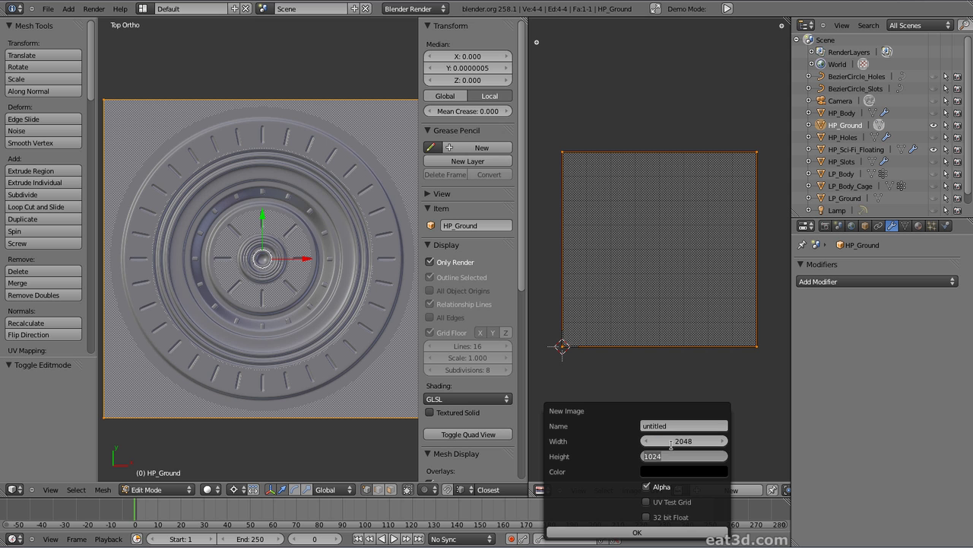
text(2048)
click(671, 499)
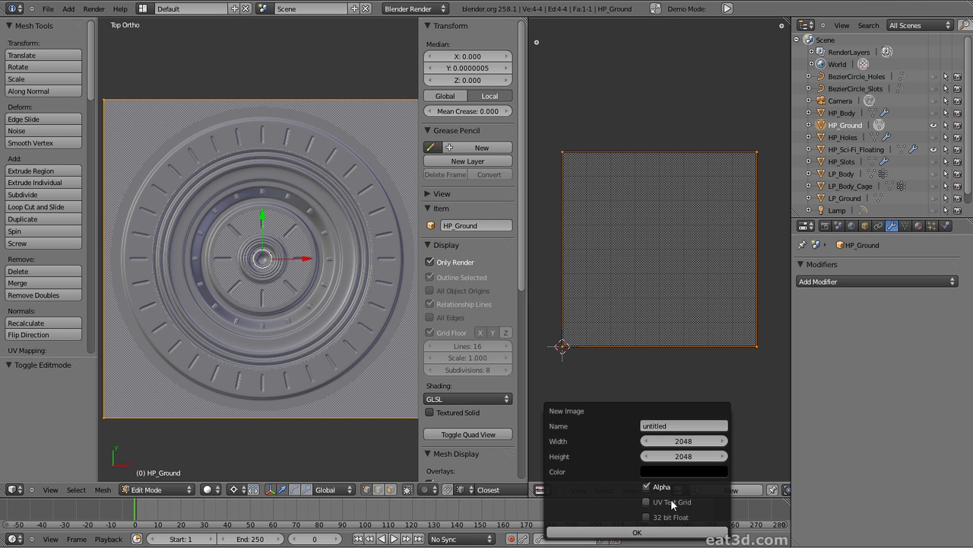
click(655, 531)
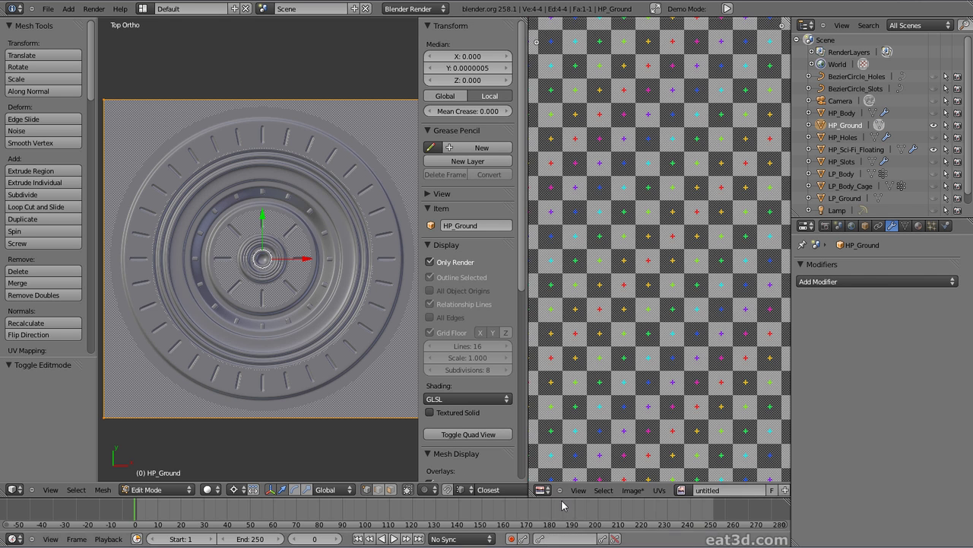
- Preview the test grid on the ground in Multitexture textured view and zoom out the image editor
click(463, 397)
click(458, 376)
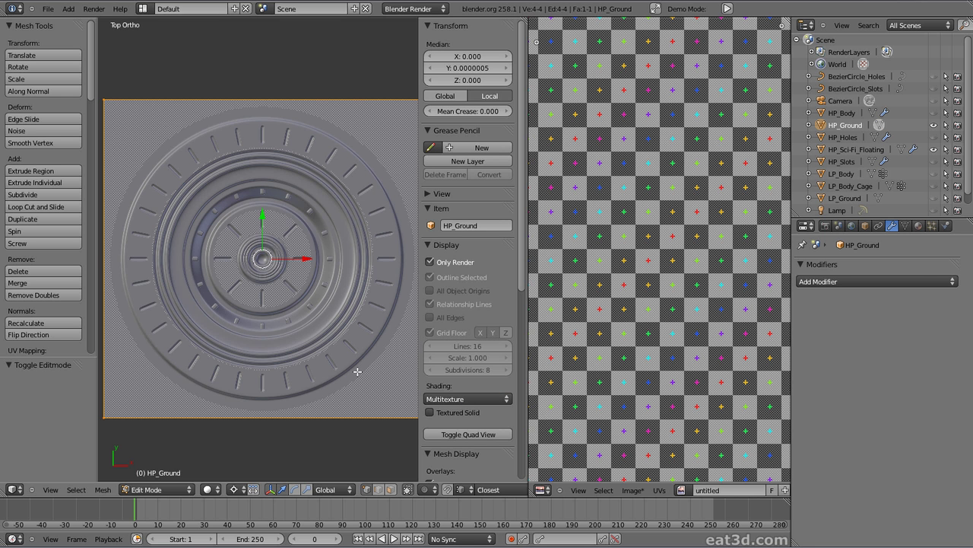
key(alt+z)
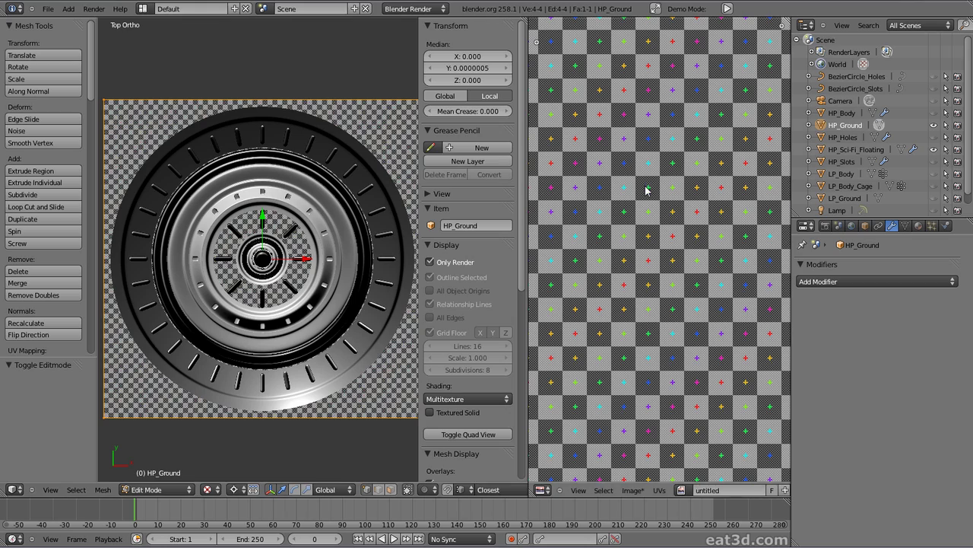
scroll(646, 190, down, 3)
scroll(646, 190, down, 2)
drag(526, 239, 488, 241)
scroll(517, 319, up, 1)
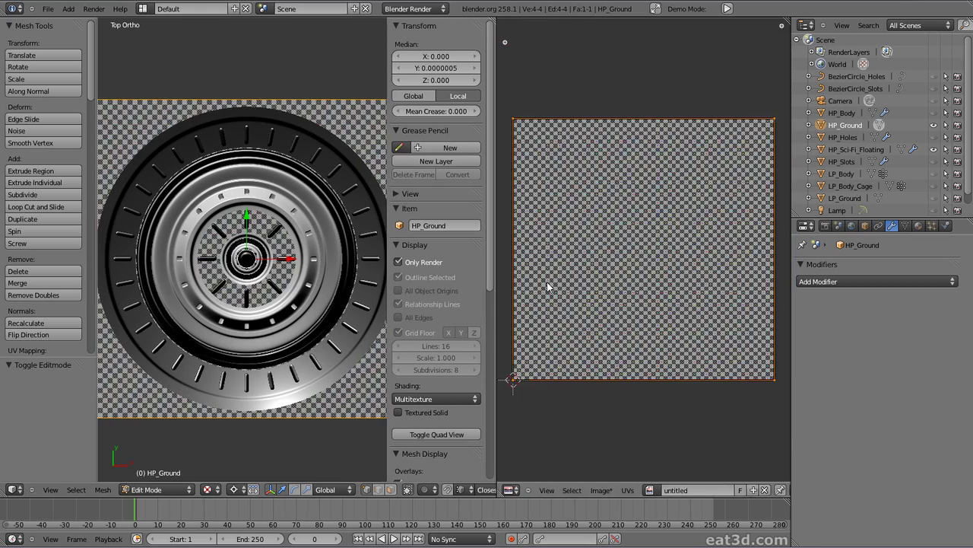
- Return the viewport to solid shading with GLSL material display
key(alt+z)
click(420, 400)
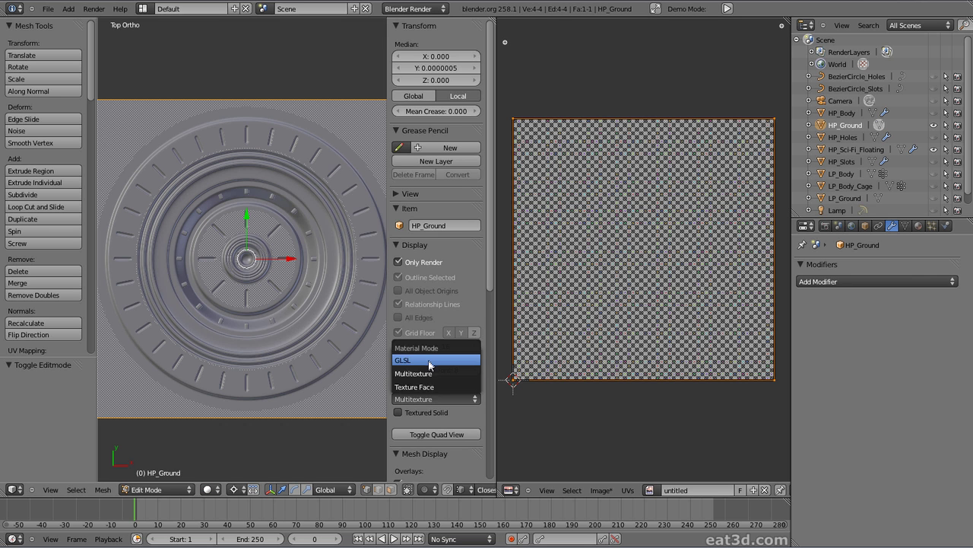
click(430, 365)
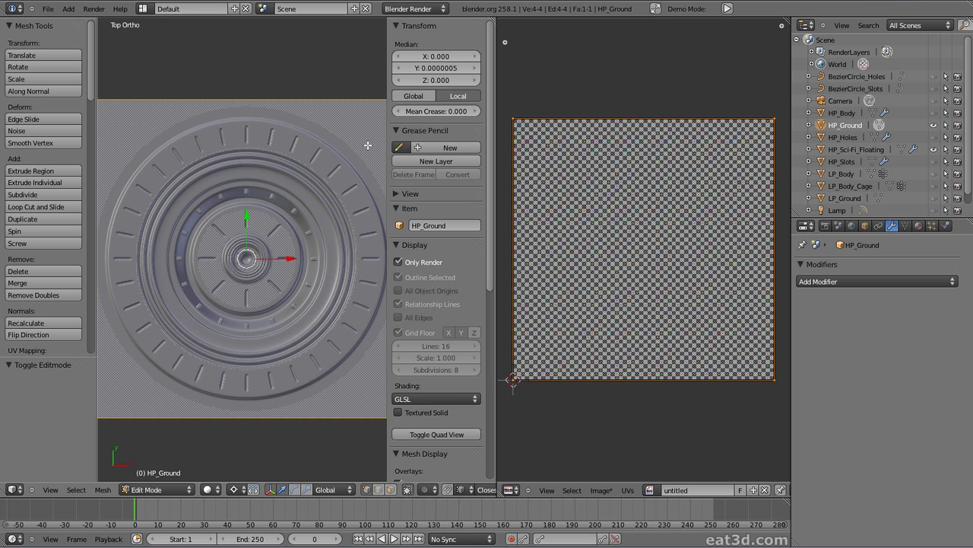
scroll(368, 145, down, 1)
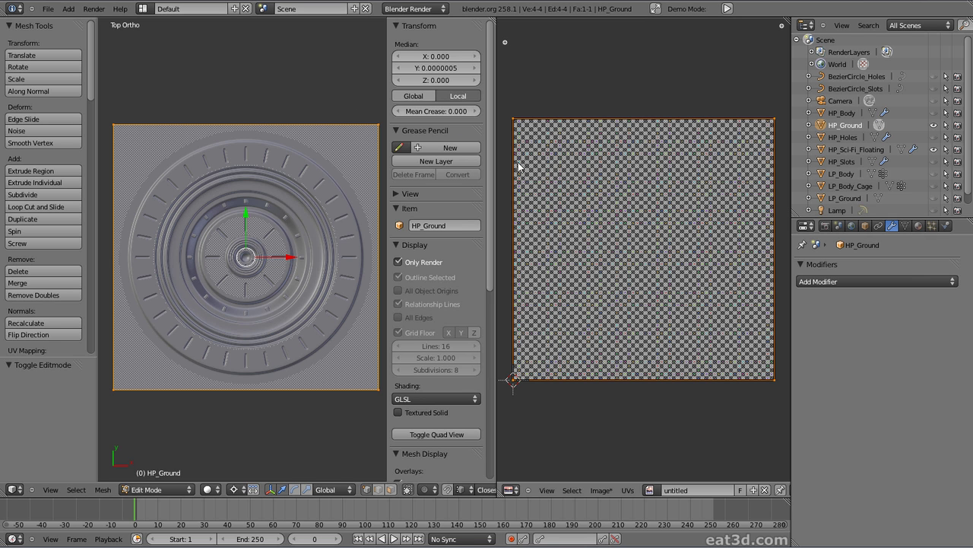
- Make HP_Sci-Fi_Floating active and turn off Only Render in the Display panel
click(858, 150)
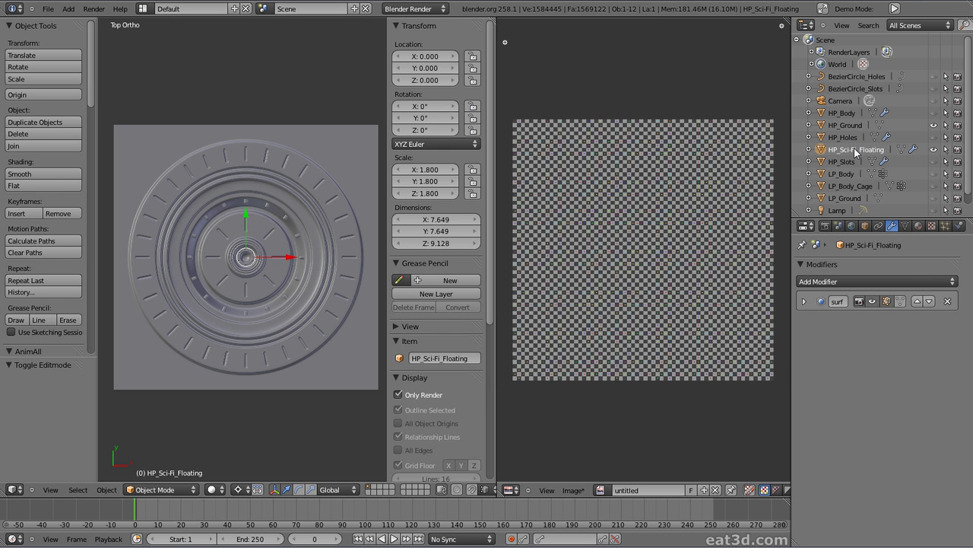
click(402, 394)
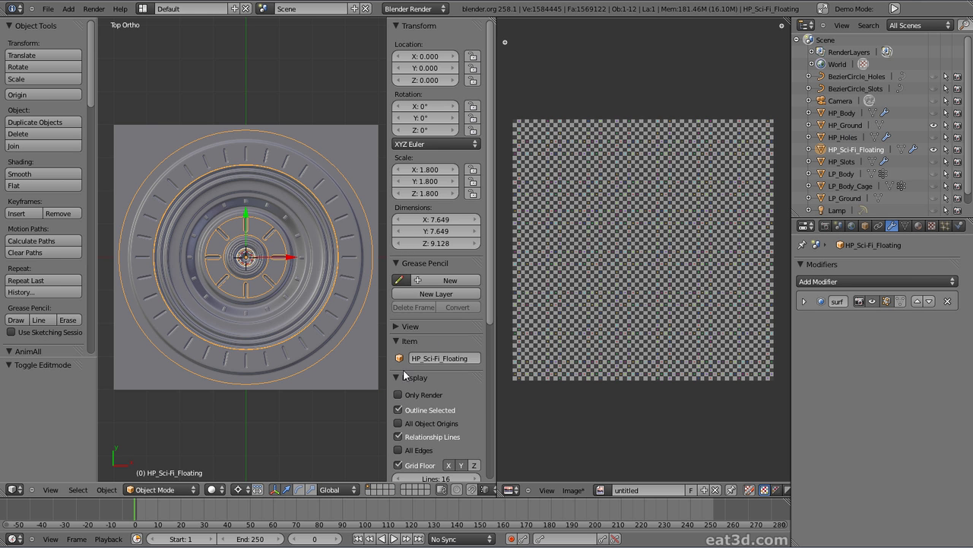
- Select HP_Ground and set Bake to Normals in Tangent space with Selected to Active
click(847, 126)
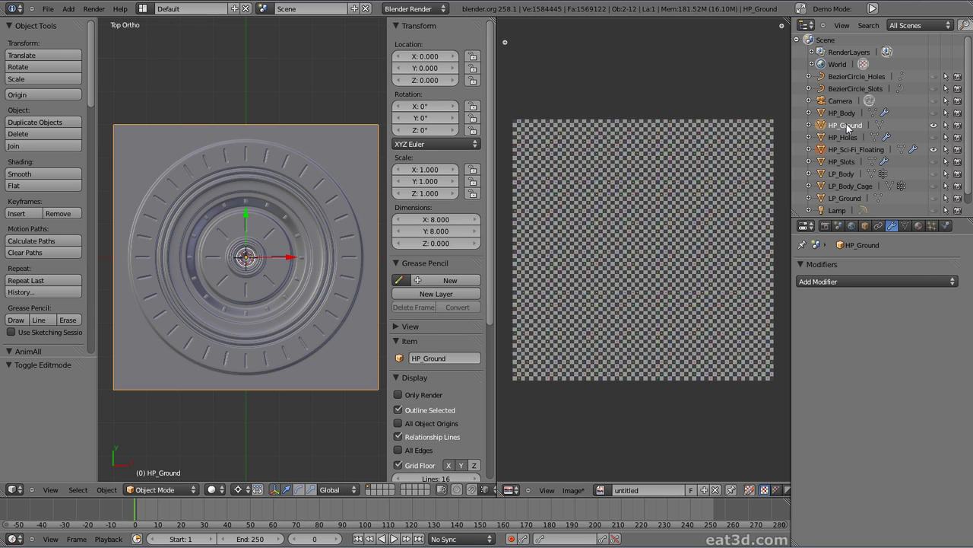
click(825, 227)
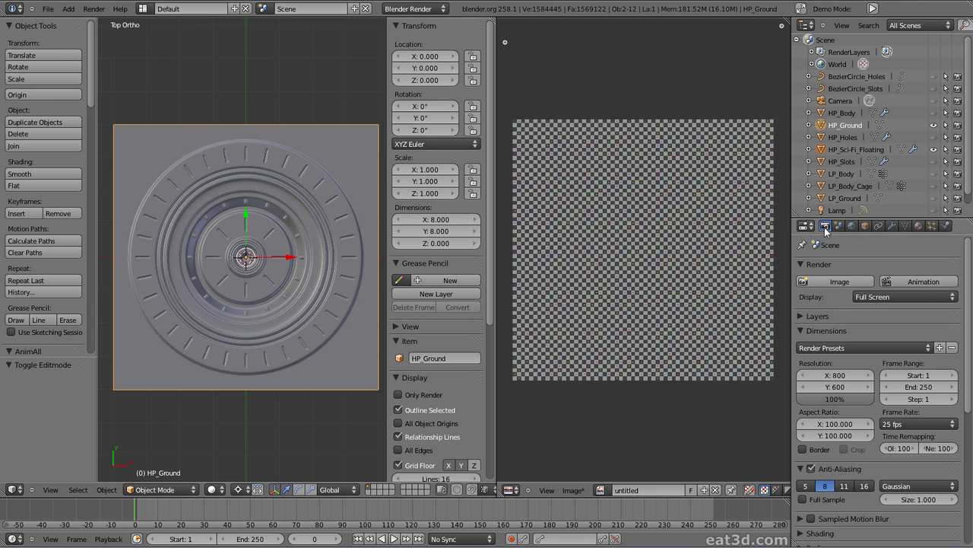
scroll(811, 456, down, 8)
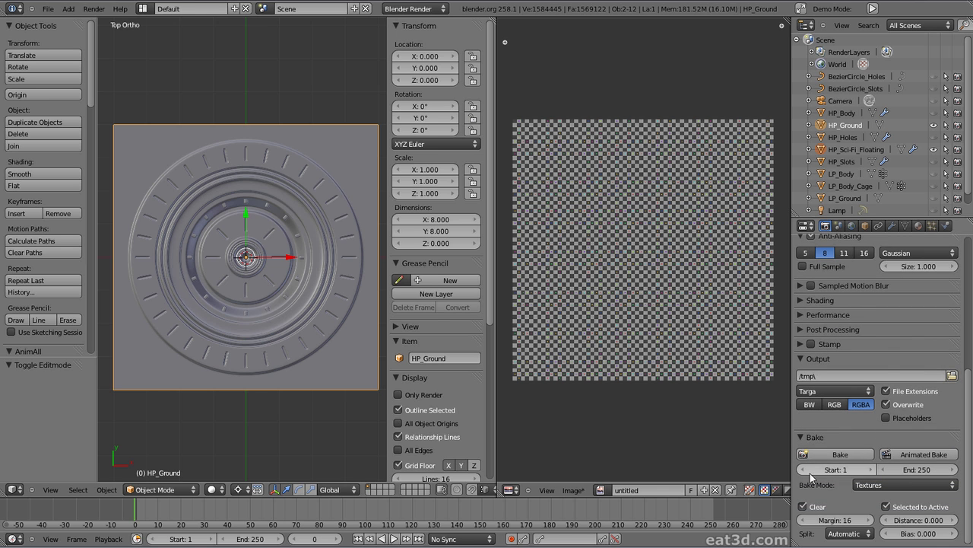
click(878, 487)
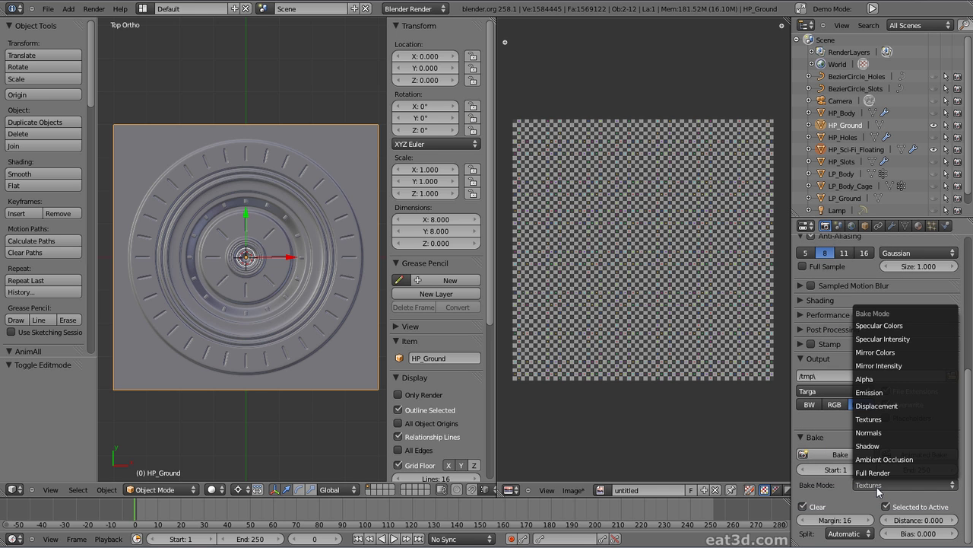
click(874, 432)
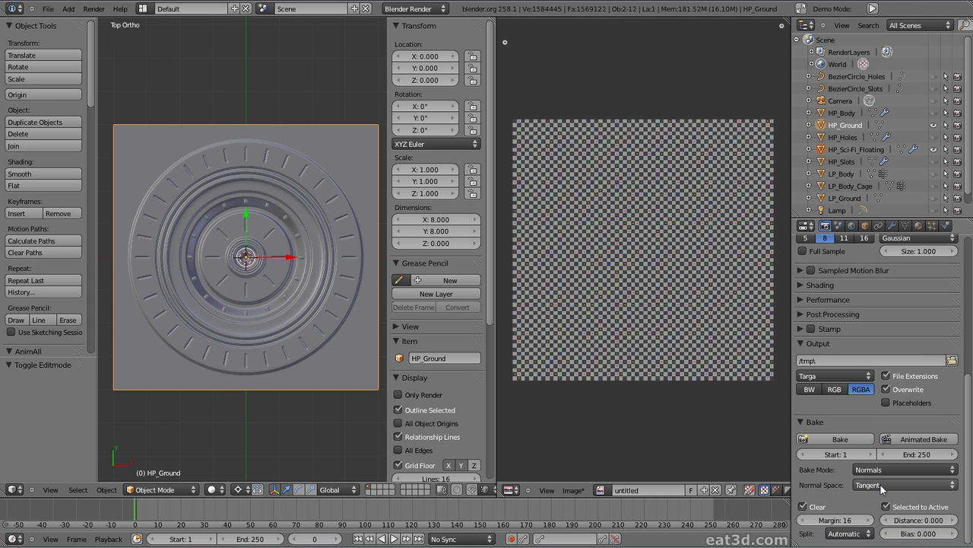
click(883, 484)
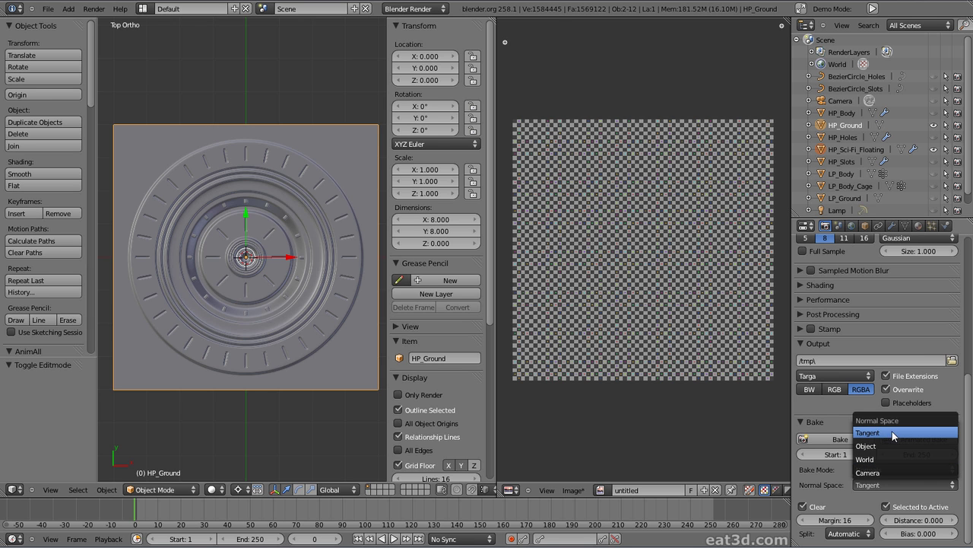
click(886, 507)
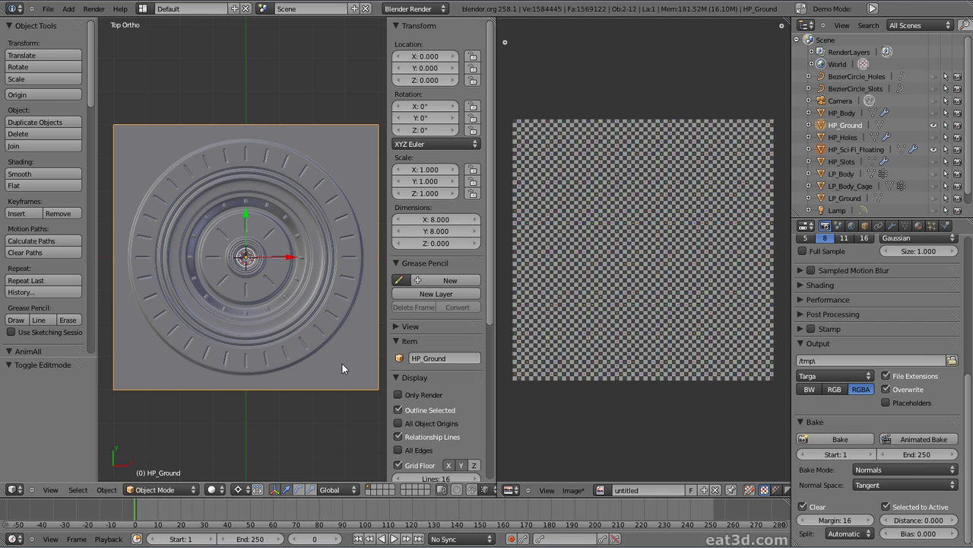
- In Front view, set Bake Bias to 5 and bake the normal map
key(KP_1)
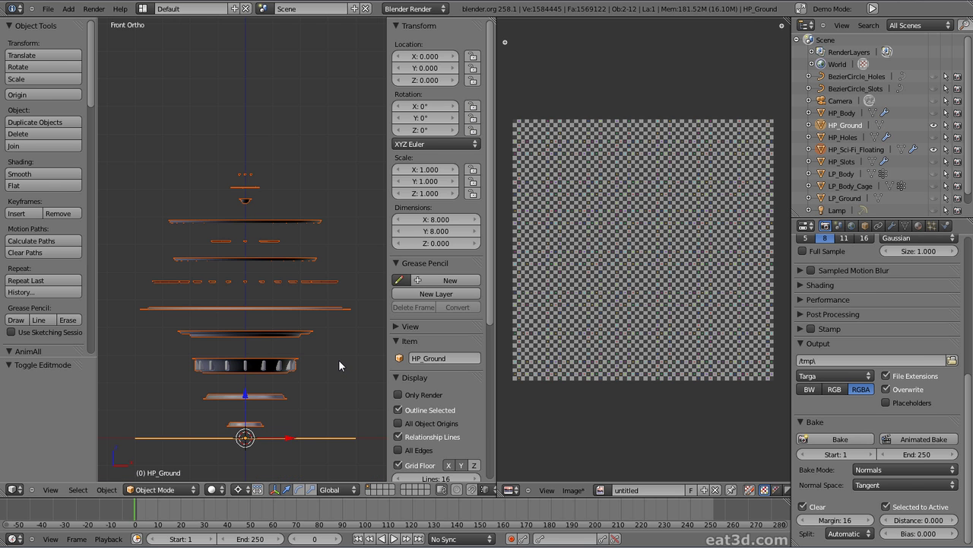
shift+scroll(308, 369, down, 4)
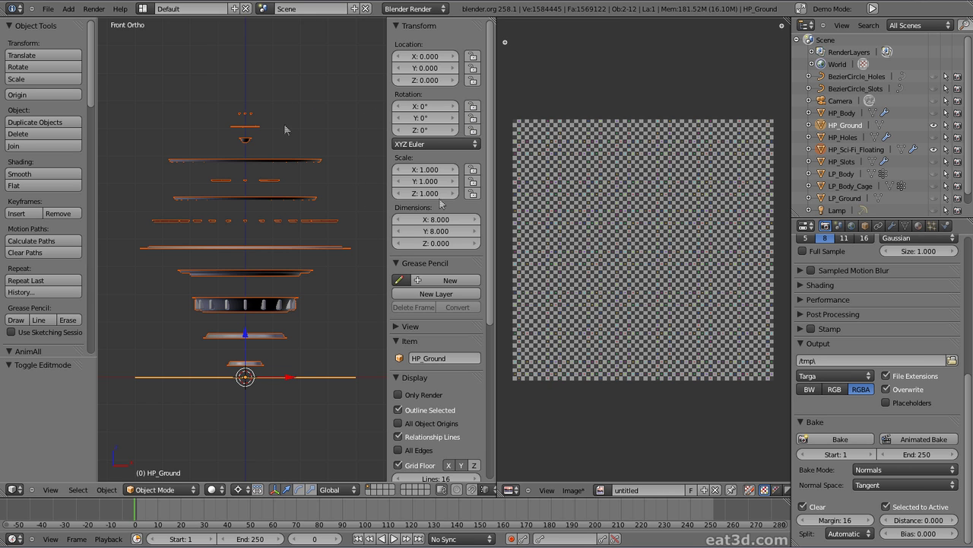
click(916, 534)
text(5)
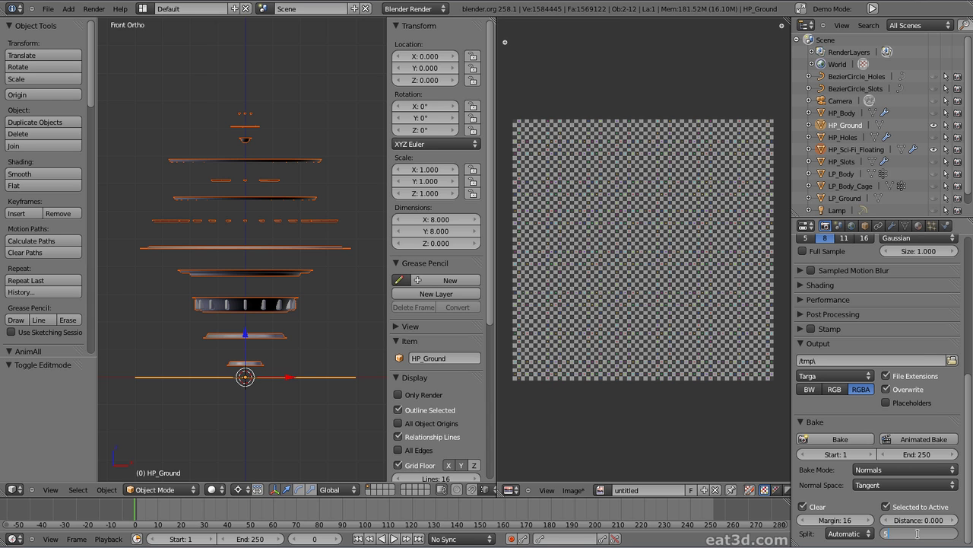
key(Return)
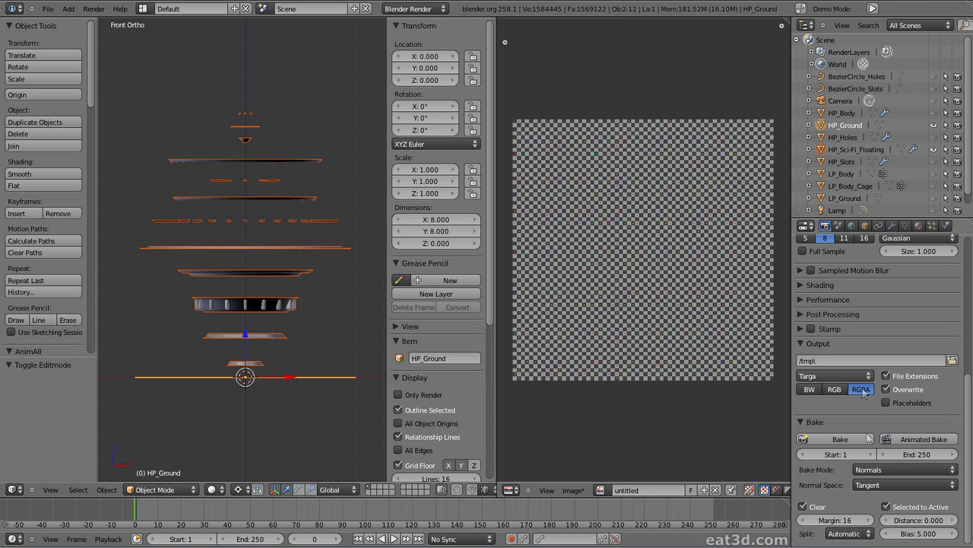
click(840, 439)
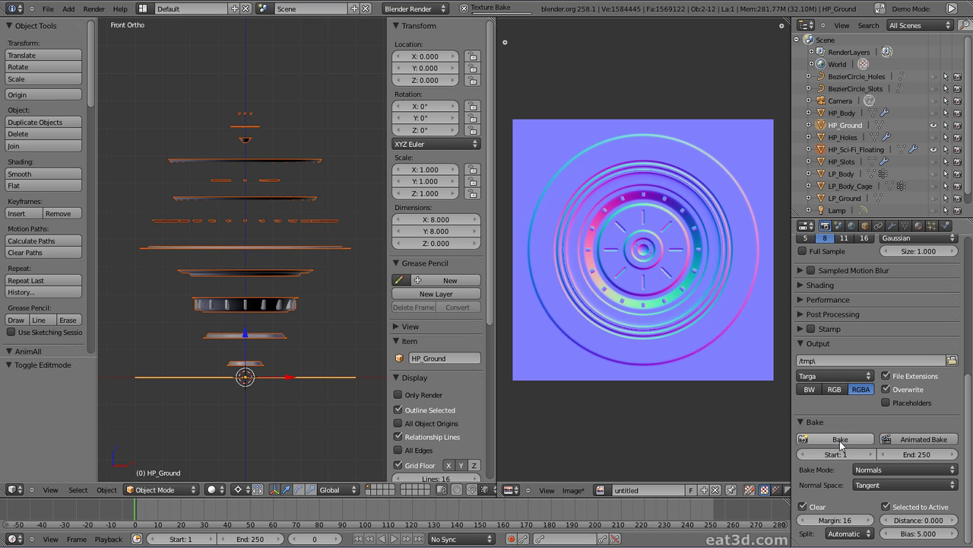
- Zoom around the baked normal map in the image editor to check the result
scroll(616, 208, up, 4)
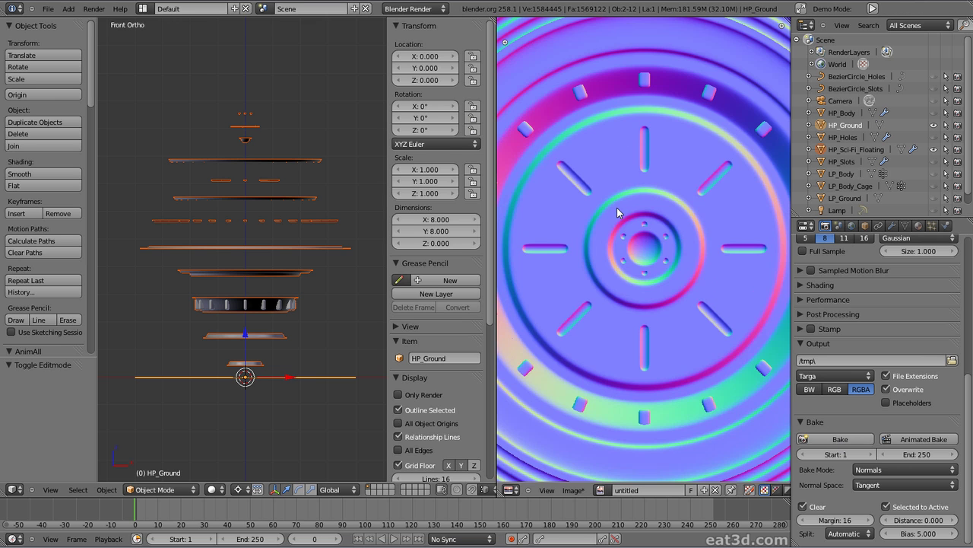
scroll(634, 211, up, 4)
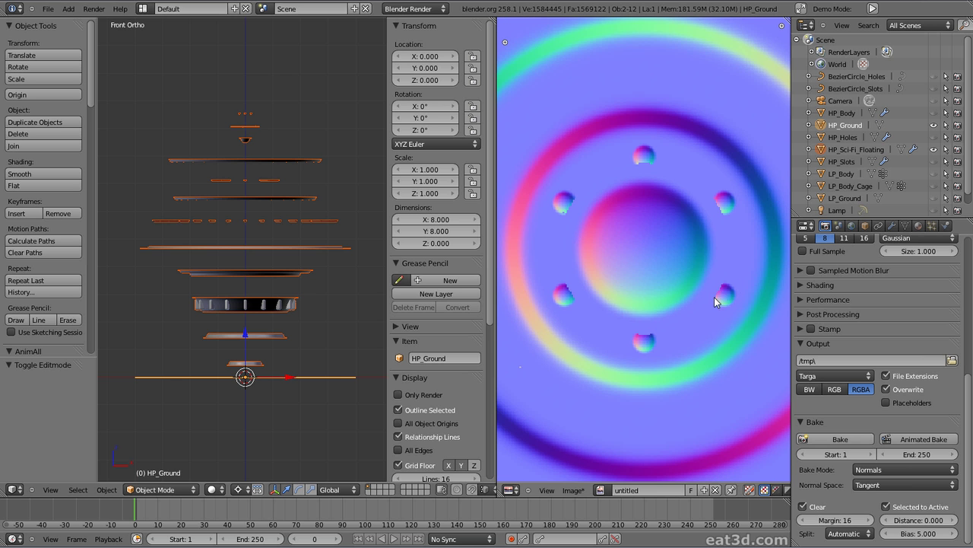
scroll(715, 289, down, 8)
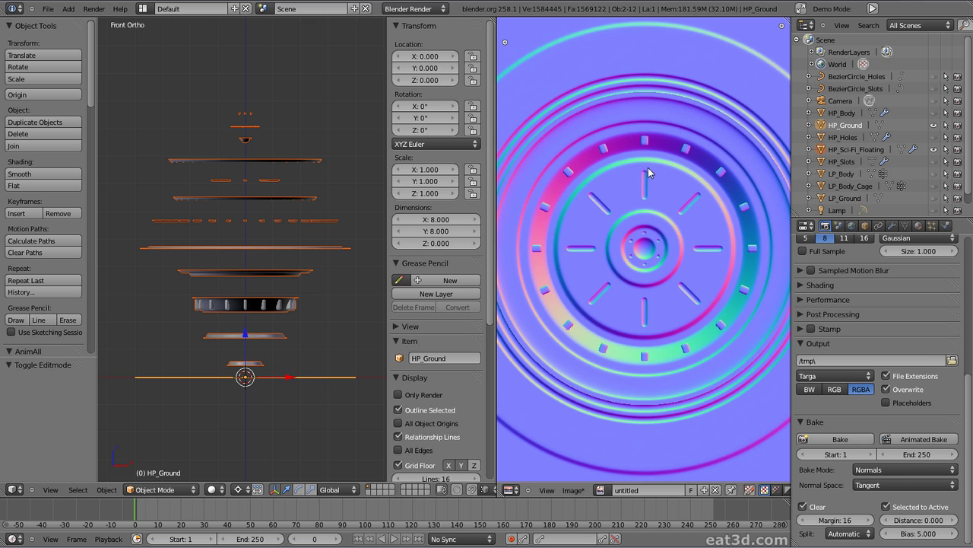
scroll(612, 222, down, 3)
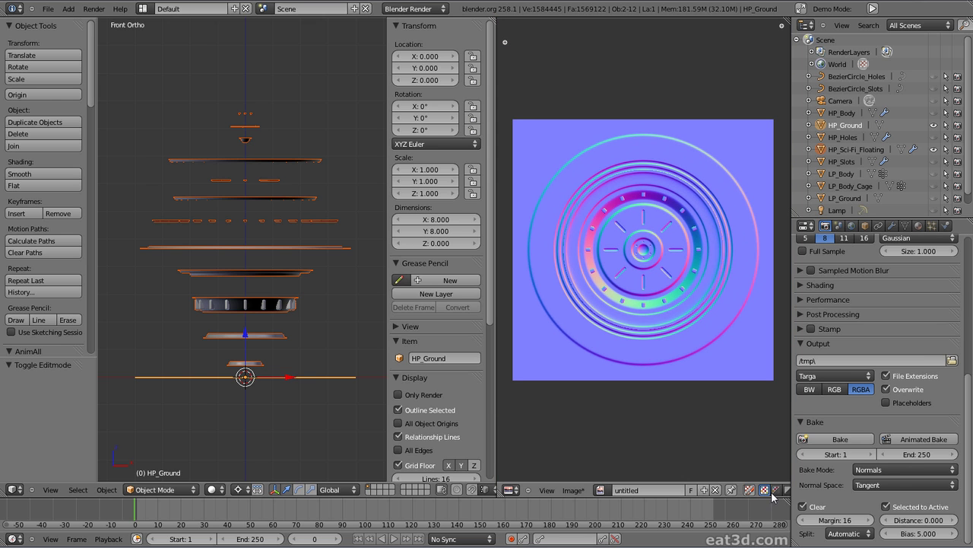
click(910, 535)
text(10)
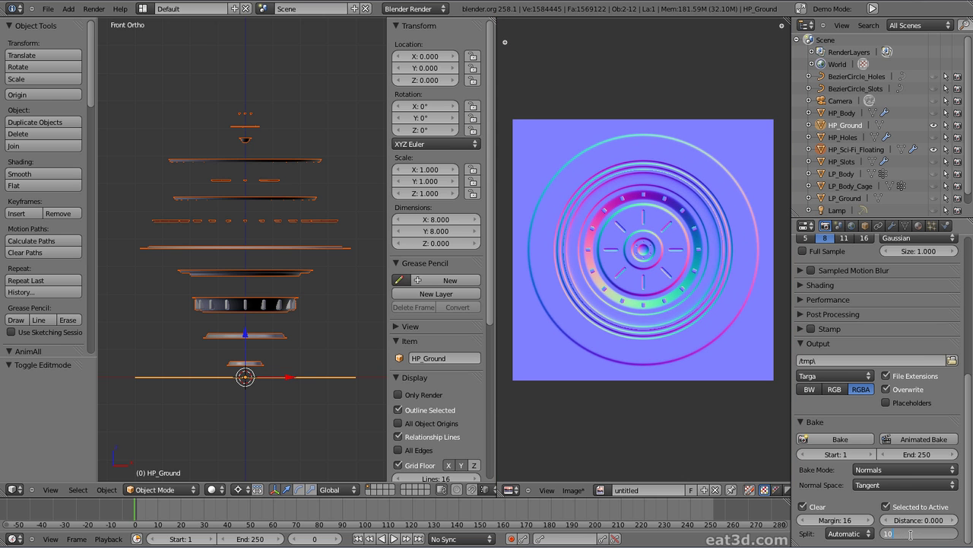
key(Return)
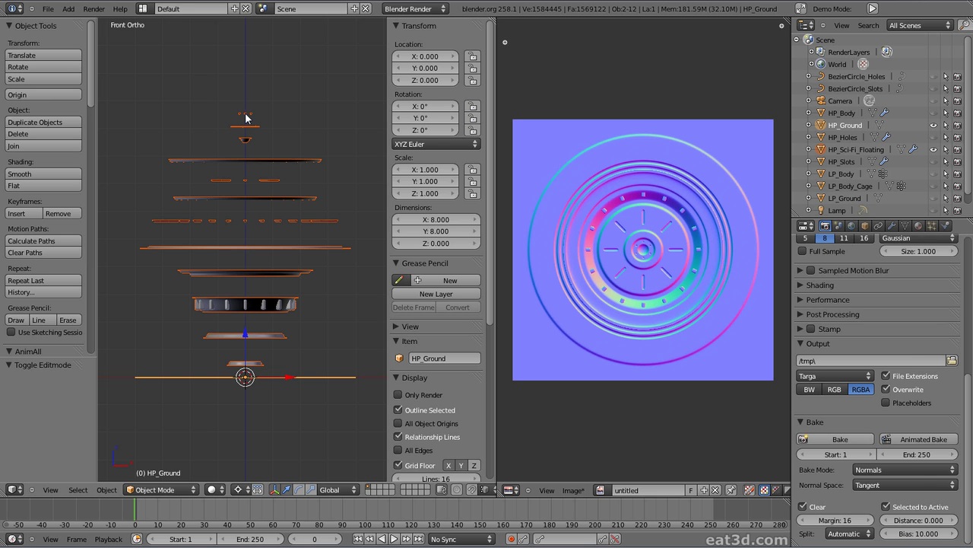
click(839, 440)
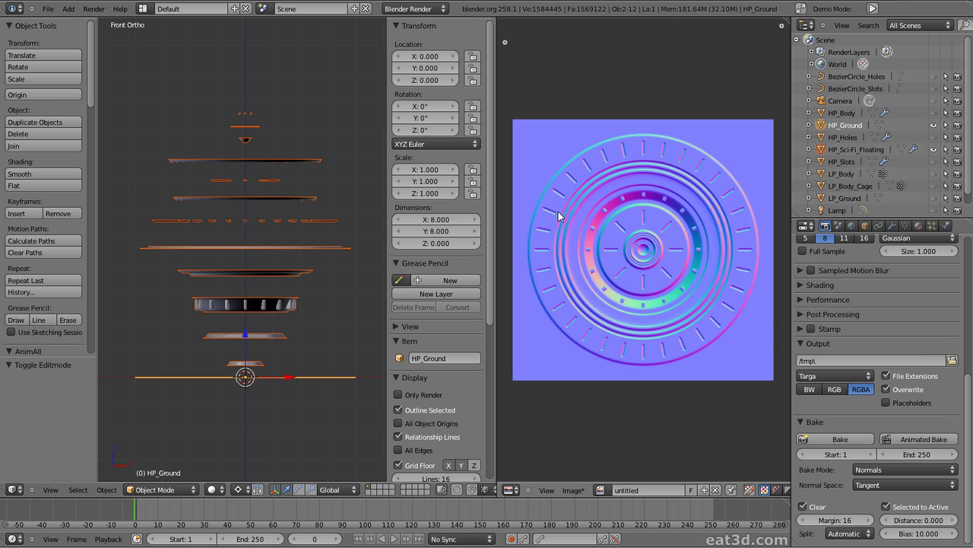
scroll(632, 191, up, 4)
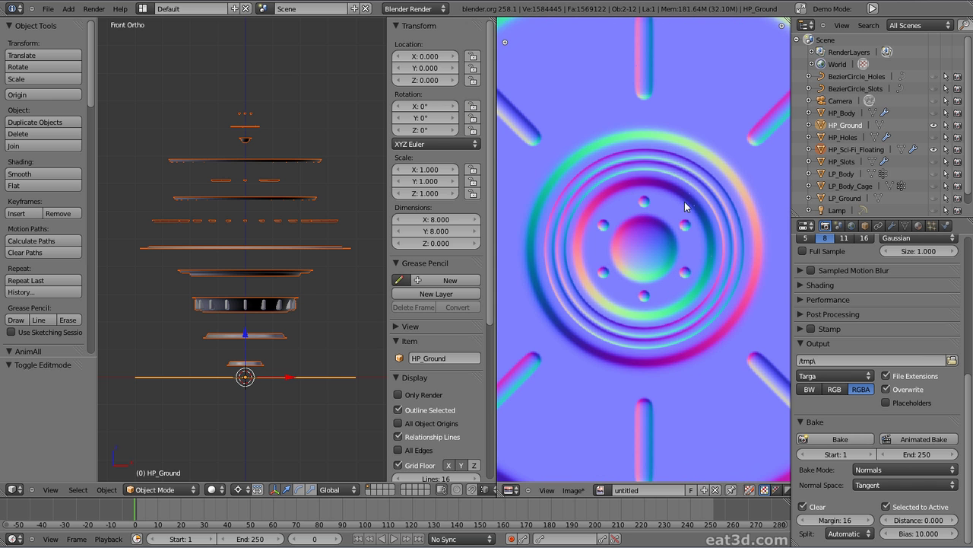
scroll(586, 220, down, 4)
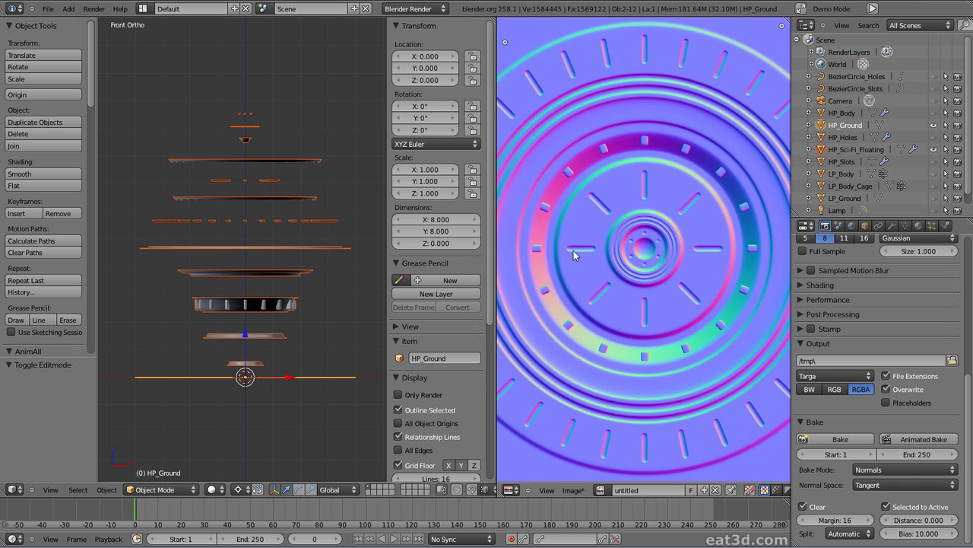
scroll(565, 322, down, 4)
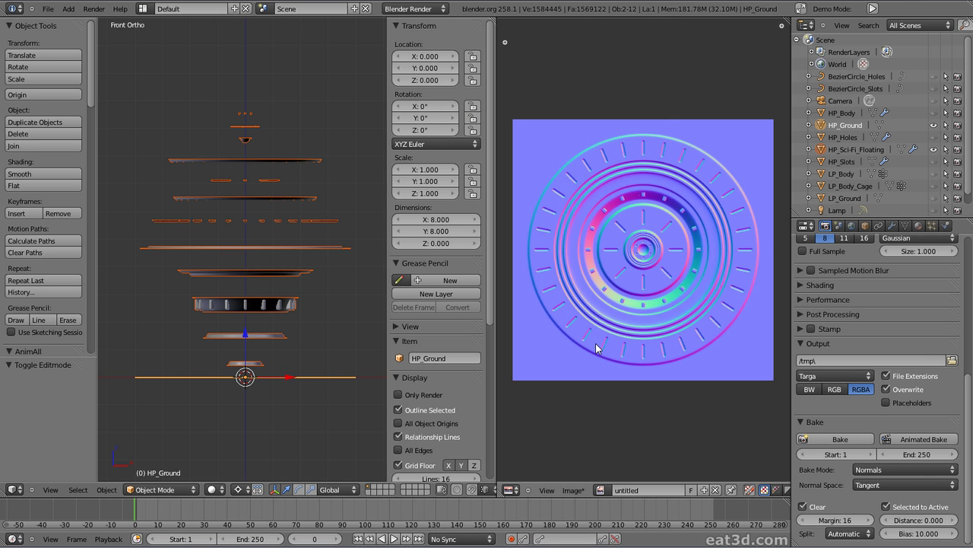
- Select LP_Ground and move it 10 units up along Z with 'gz10', after cancelling a trial move
click(849, 201)
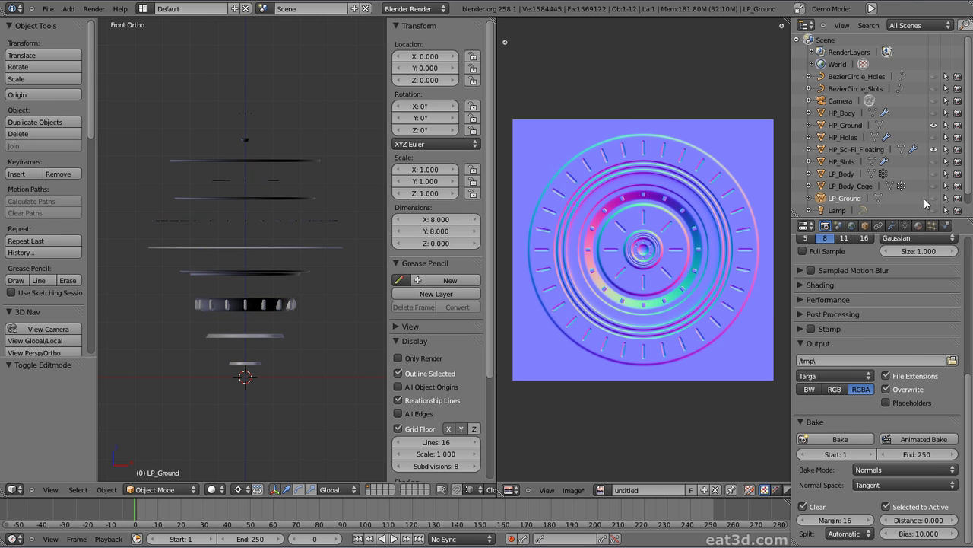
click(848, 201)
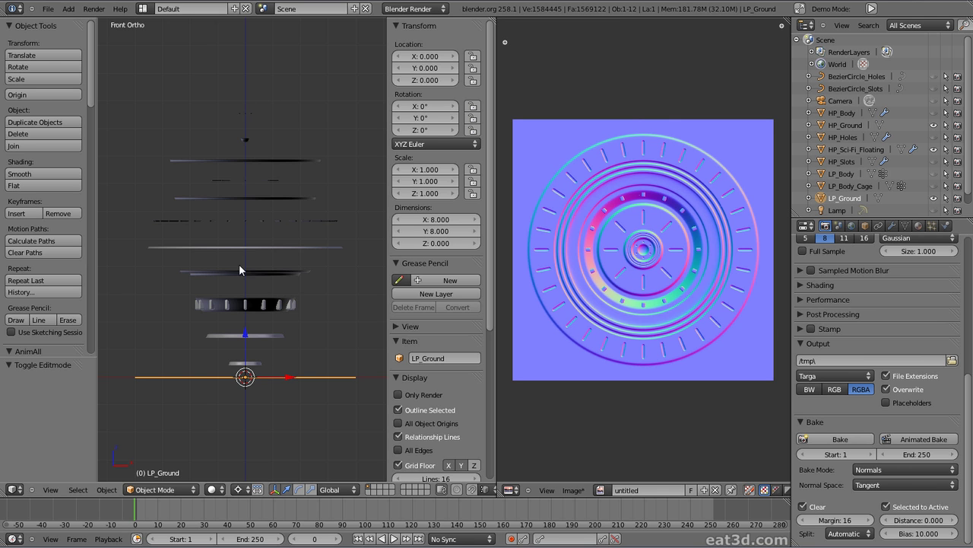
key(g)
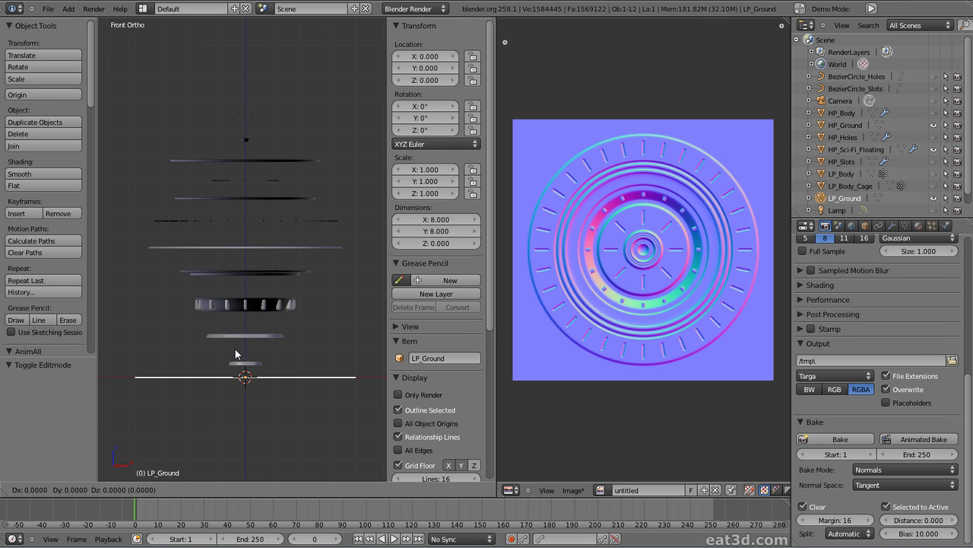
key(z)
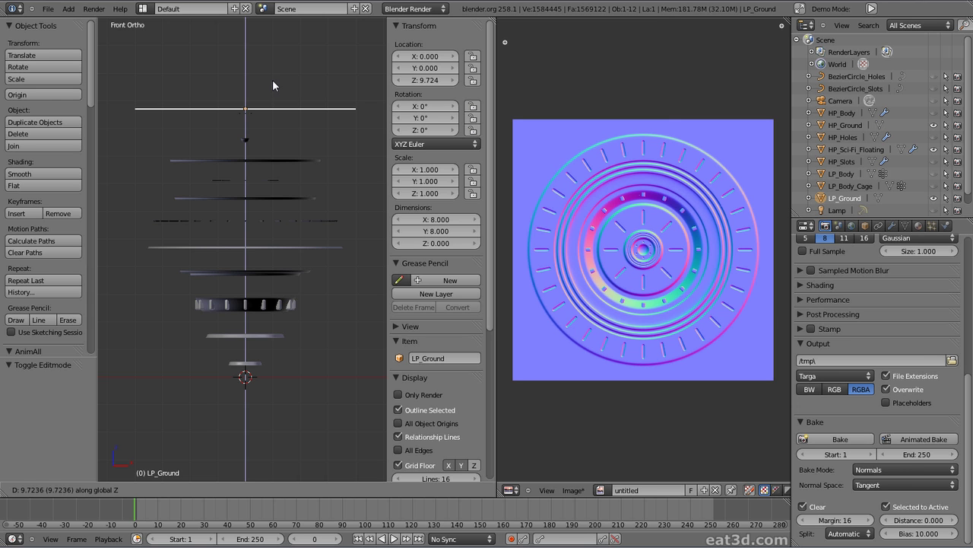
text(10)
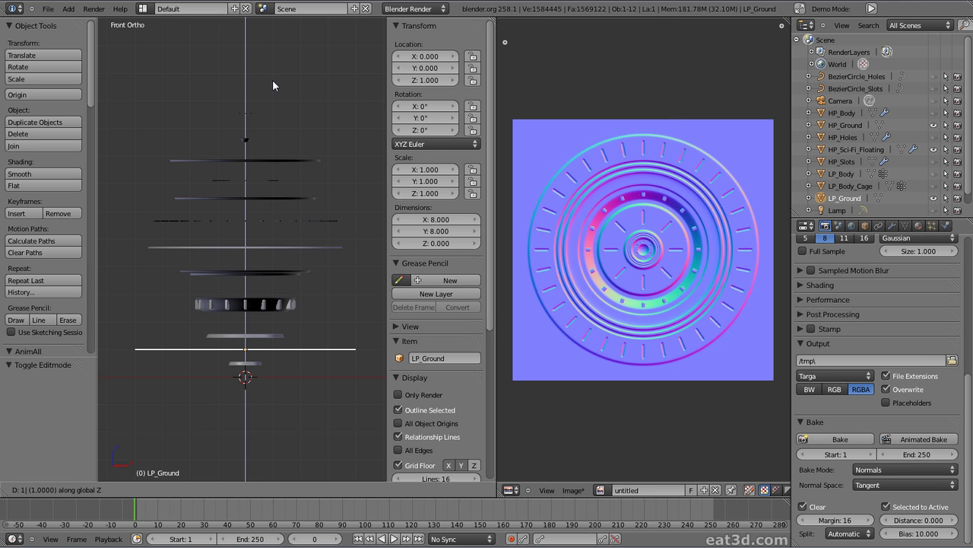
key(Escape)
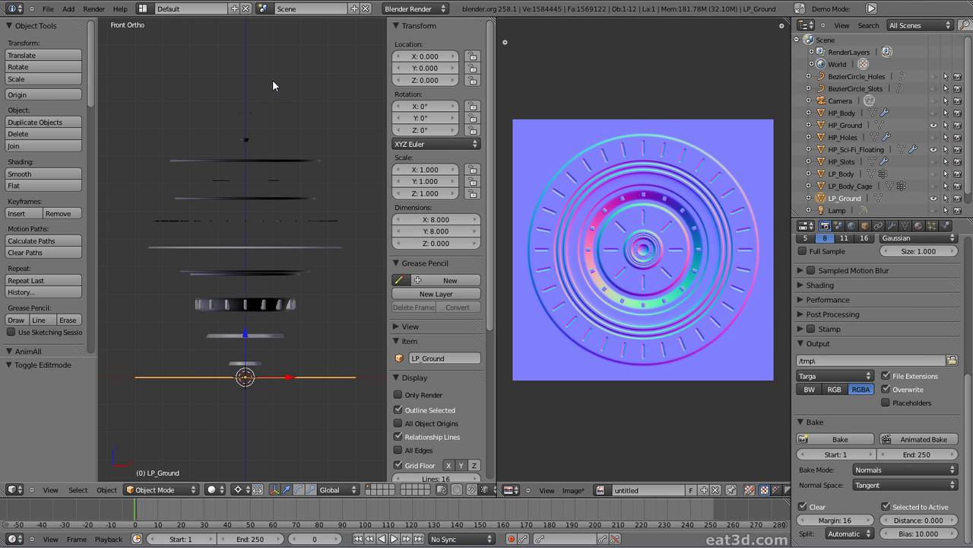
text(gz)
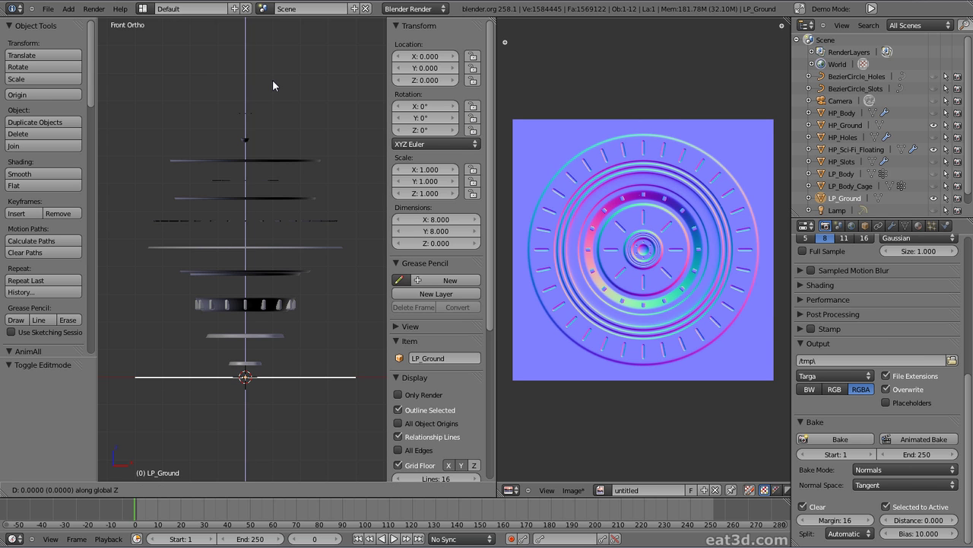
text(10)
key(Return)
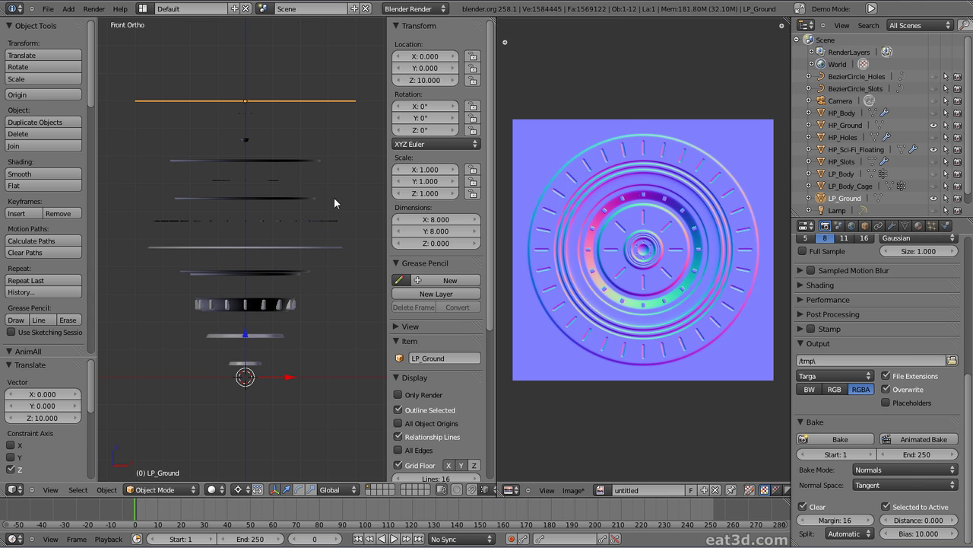
- Set the bake bias to 0
click(911, 533)
text(0)
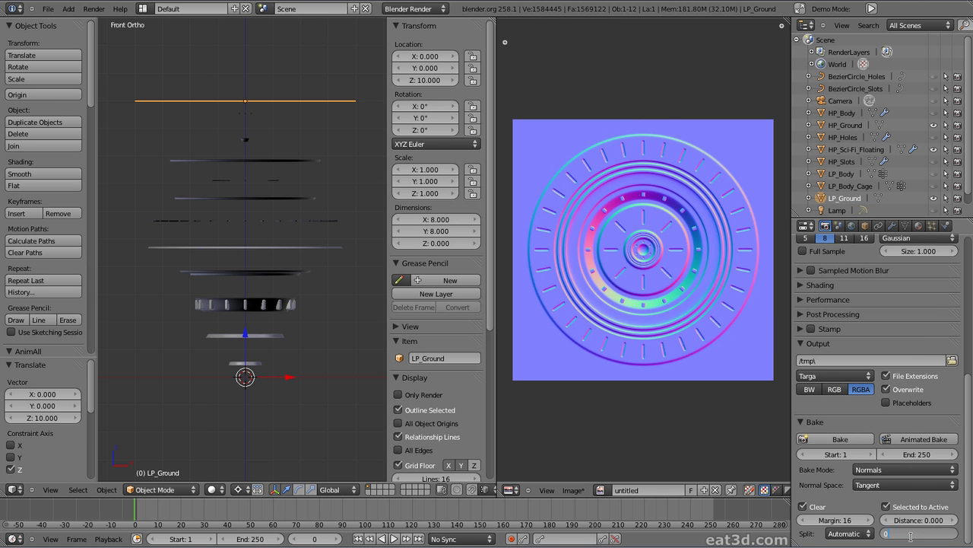
key(Return)
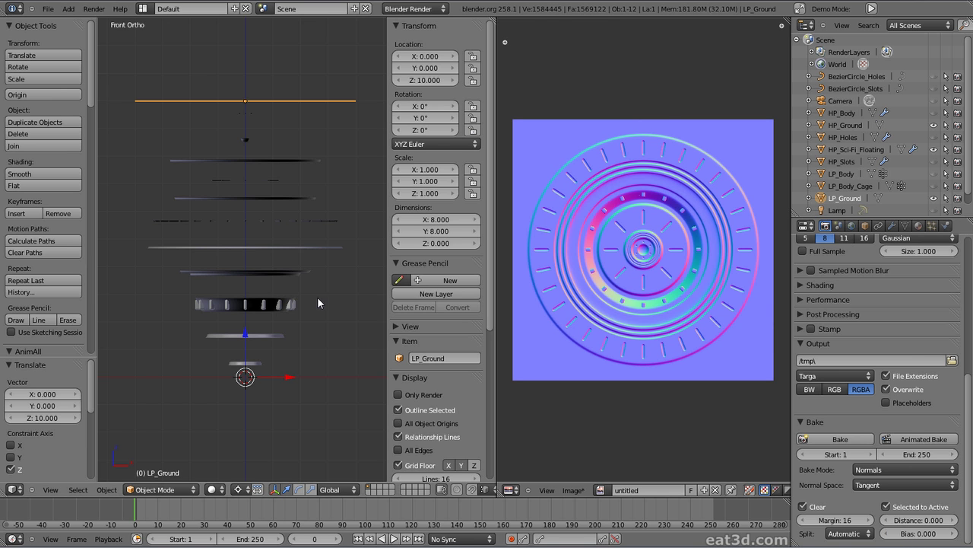
- Select only the raised top LP_Ground plane
right_click(272, 302)
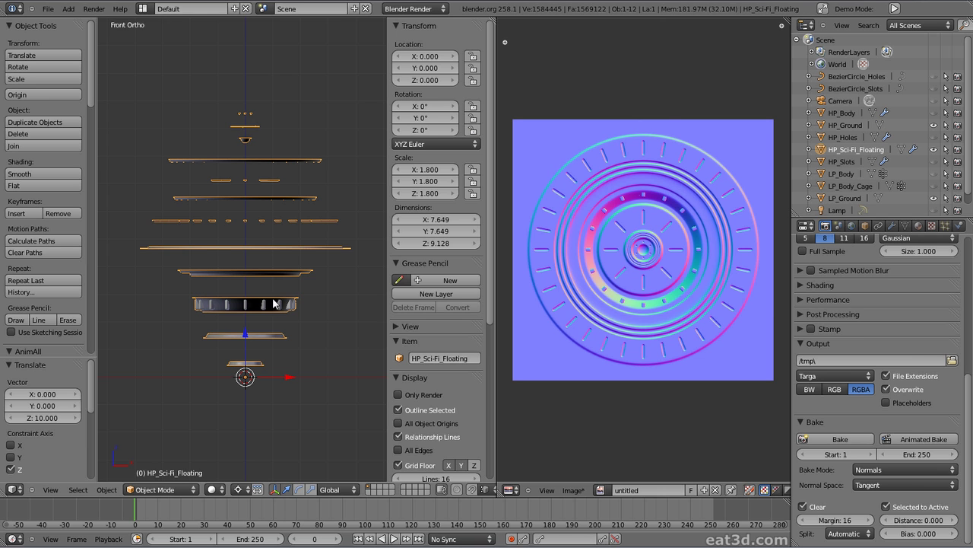
ctrl+click(850, 199)
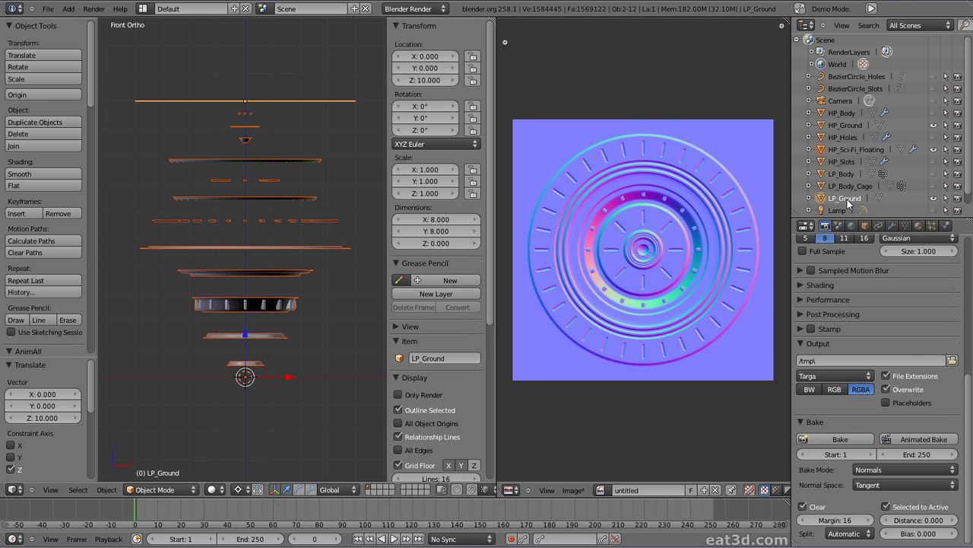
key(a)
right_click(305, 262)
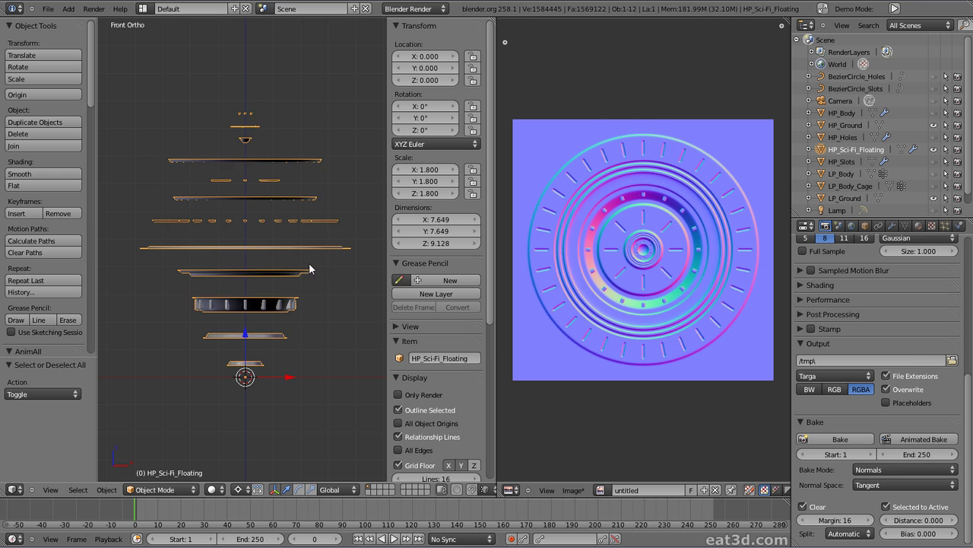
middle_drag(316, 270, 303, 295)
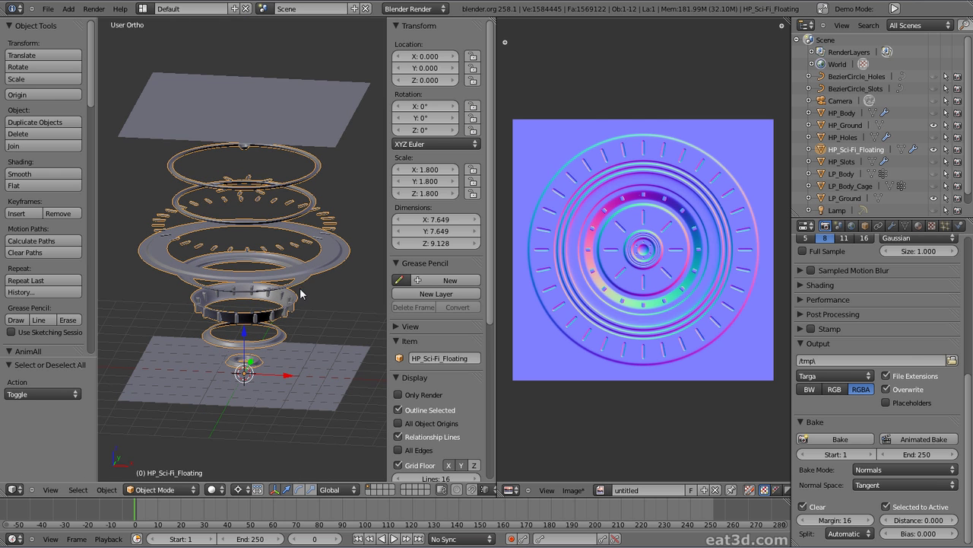
shift+right_click(305, 130)
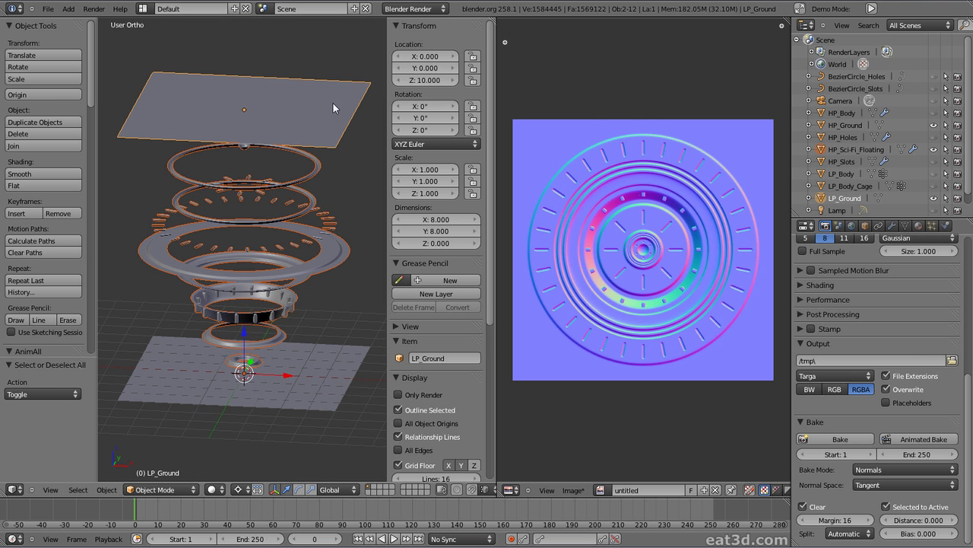
right_click(331, 141)
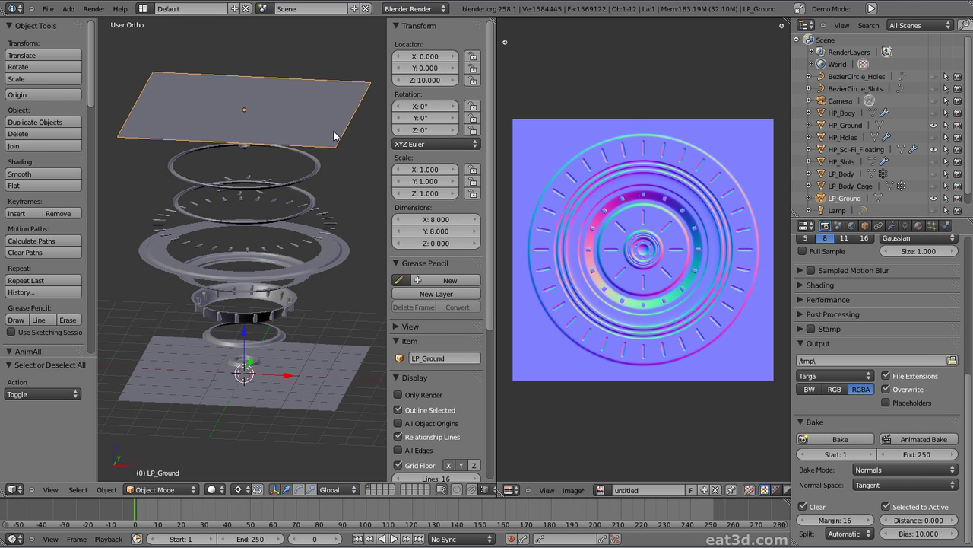
- Enter Edit Mode on LP_Ground and display the 'untitled' image behind its UVs
key(Tab)
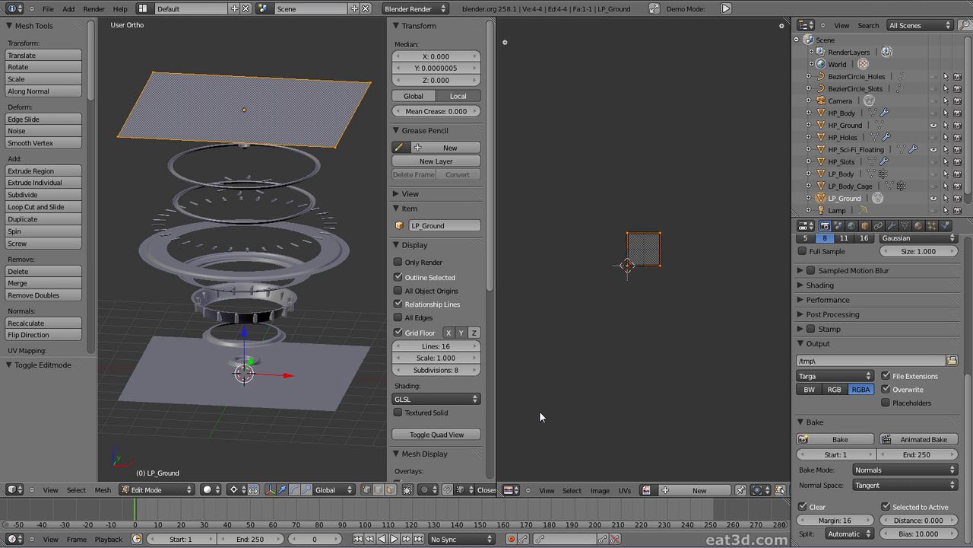
click(645, 491)
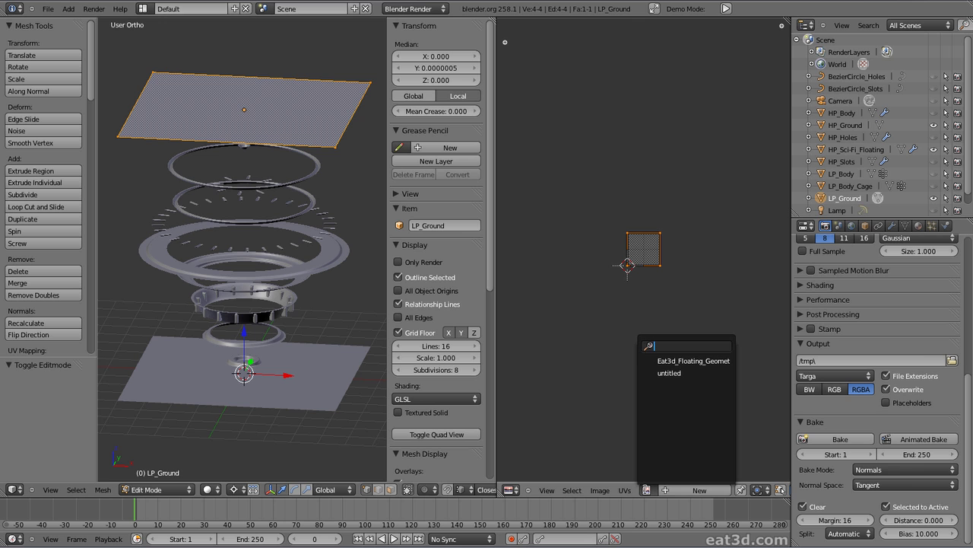
click(669, 373)
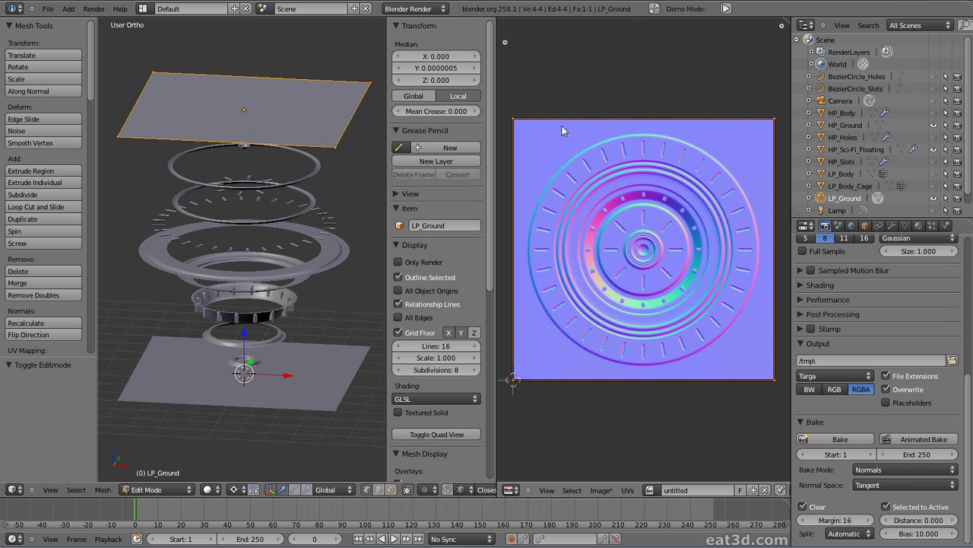
- Select the floating rings and HP_Ground, with LP_Ground active, and bake the normal map
key(Tab)
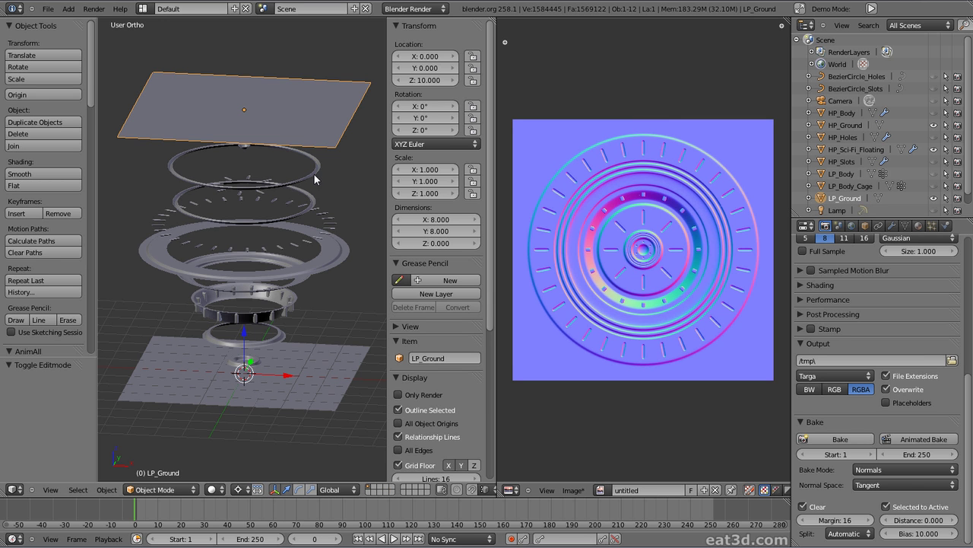
right_click(318, 262)
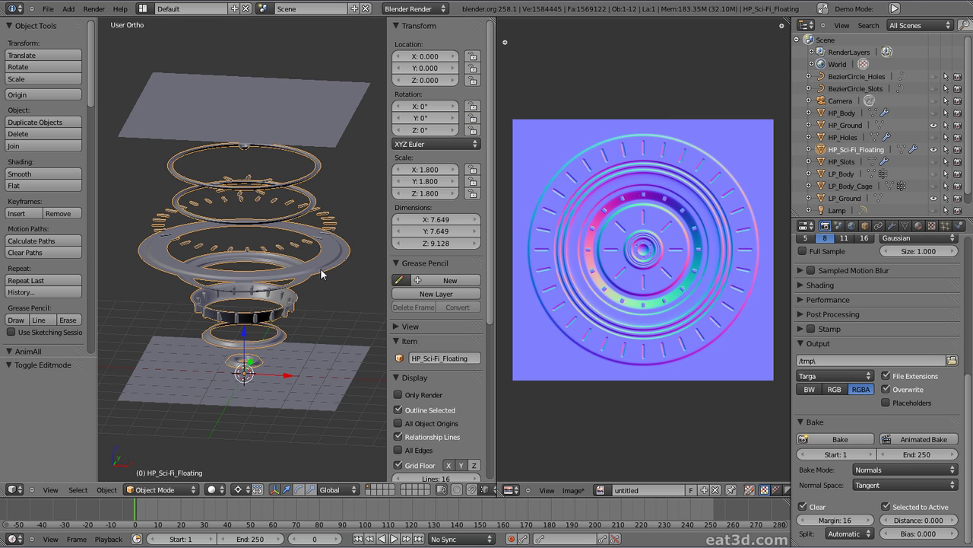
shift+right_click(325, 373)
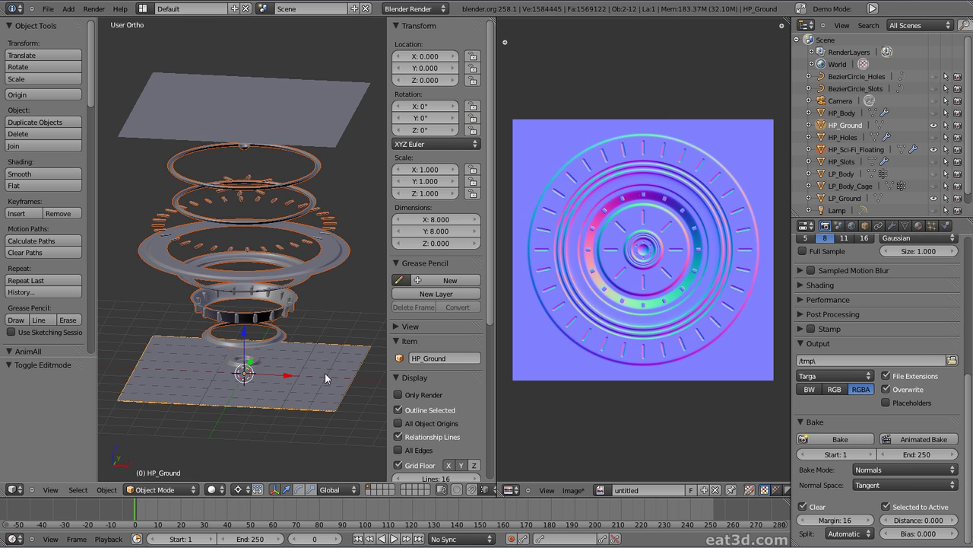
shift+right_click(326, 128)
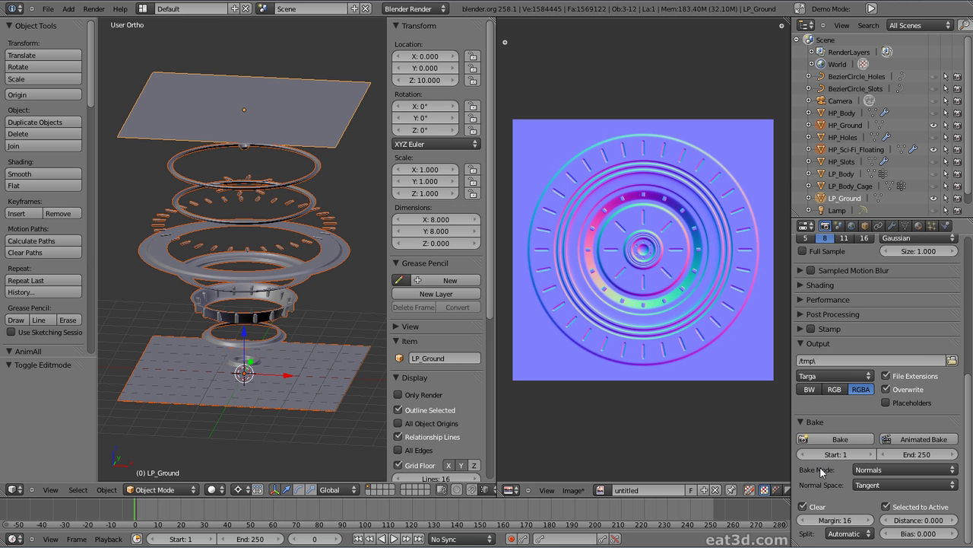
click(829, 441)
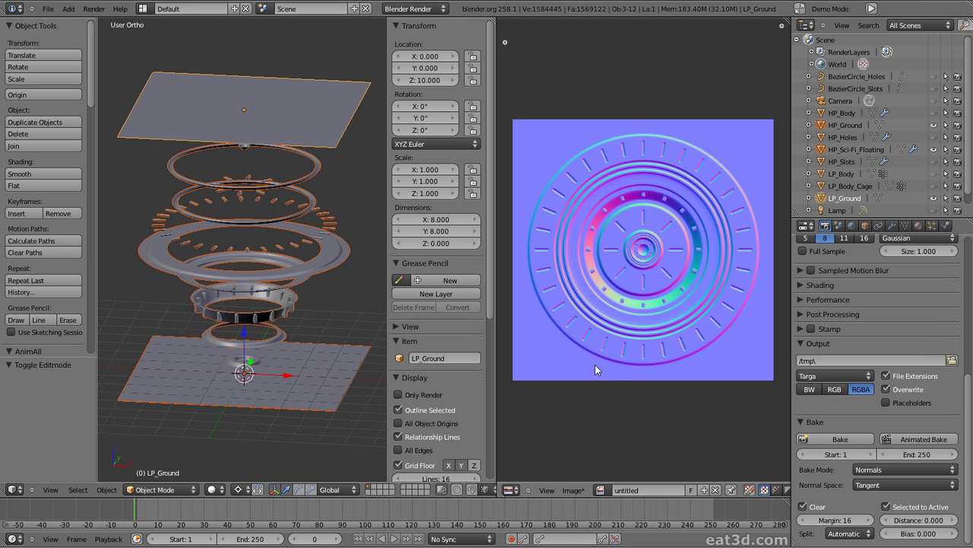
- Zoom and pan across the freshly baked normal map to inspect its details
scroll(566, 270, up, 5)
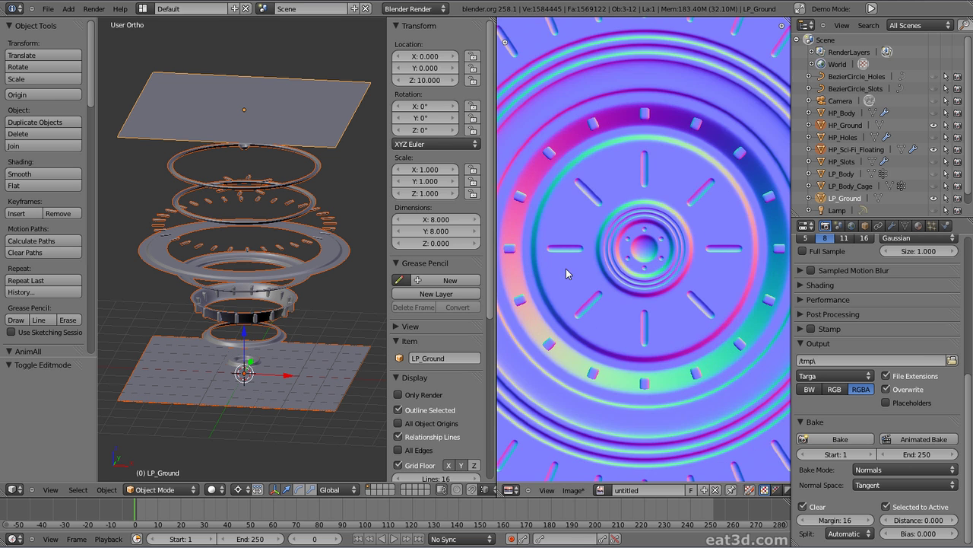
scroll(568, 297, down, 2)
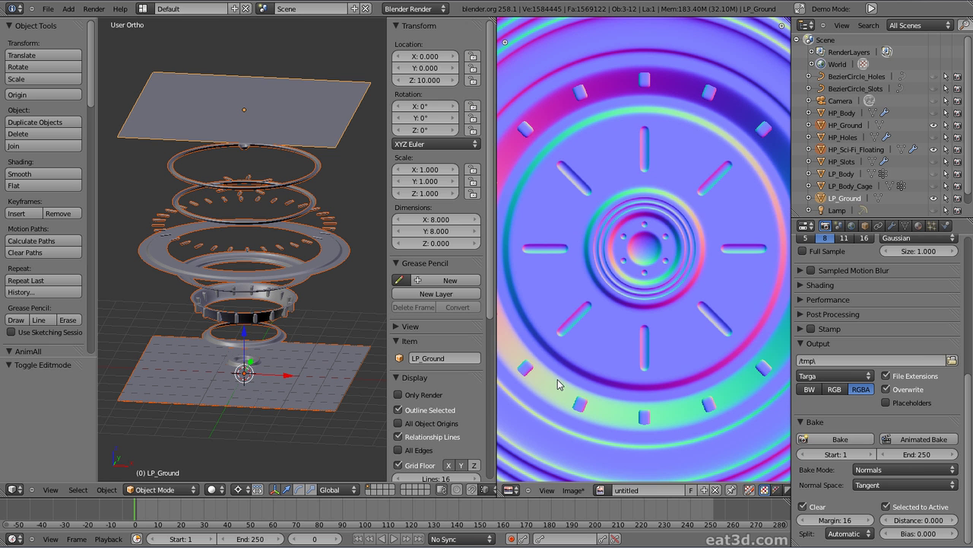
middle_drag(558, 378, 632, 330)
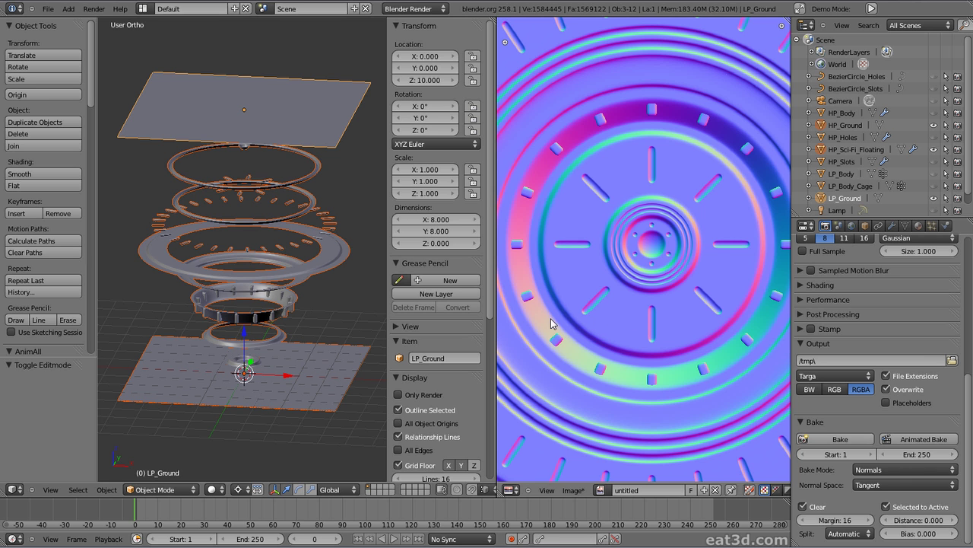
scroll(625, 318, down, 3)
scroll(628, 318, down, 1)
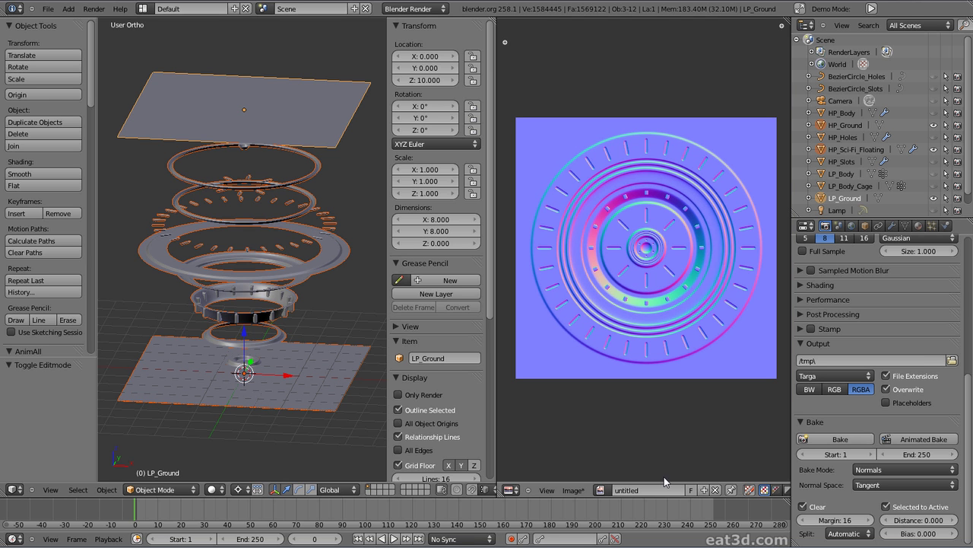
- Begin saving the bake image into the bookmarked Meshes/LP/Bakes folder
click(574, 491)
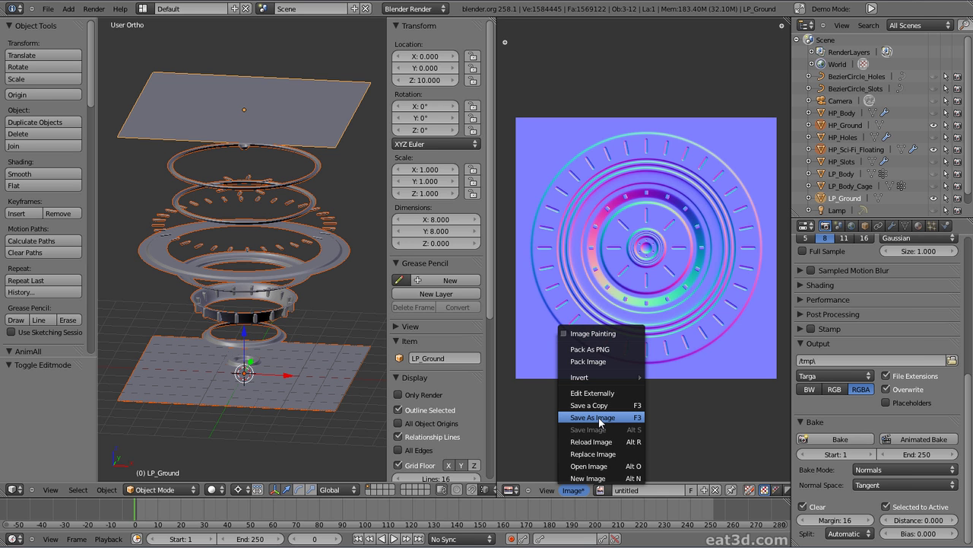
click(593, 418)
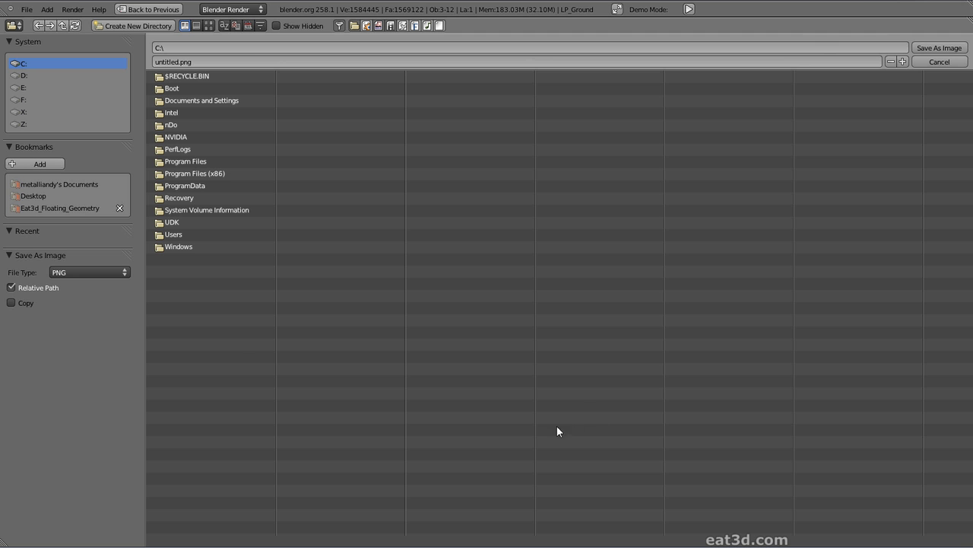
click(81, 208)
click(170, 88)
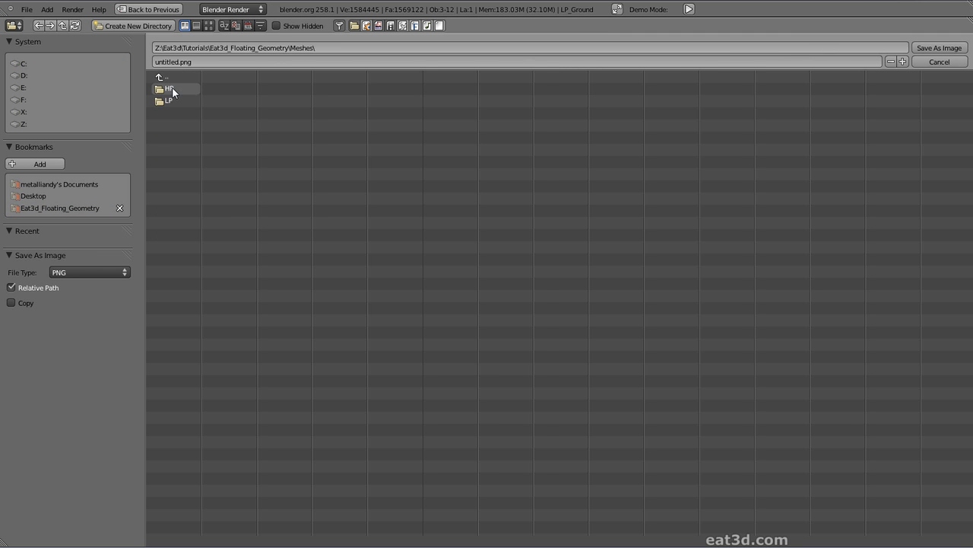
click(169, 100)
click(174, 101)
click(248, 87)
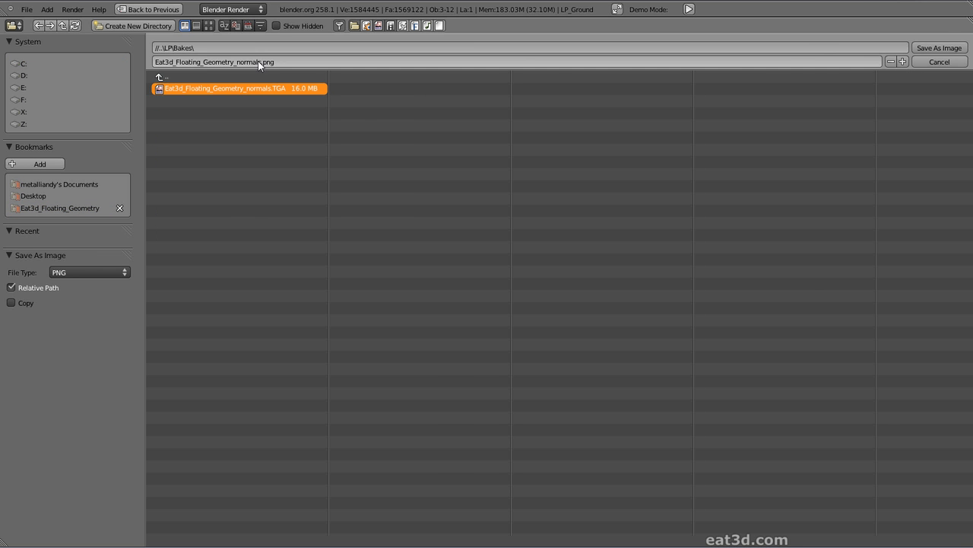
- Name the file Eat3d_Floating_Geometry_Capture, set the format to Targa, and save it
click(259, 64)
key(ctrl+a)
drag(256, 63, 297, 67)
key(BackSpace)
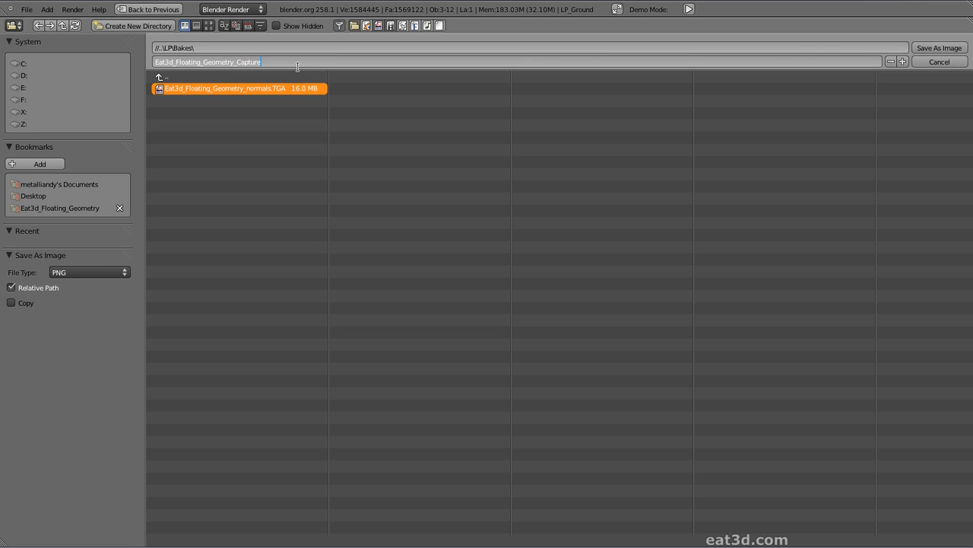
key(Return)
click(74, 272)
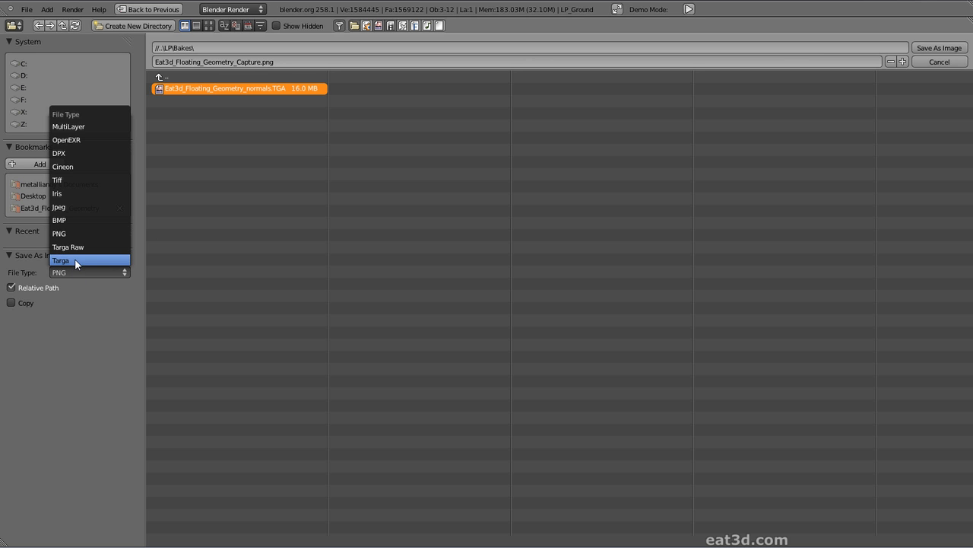
click(74, 260)
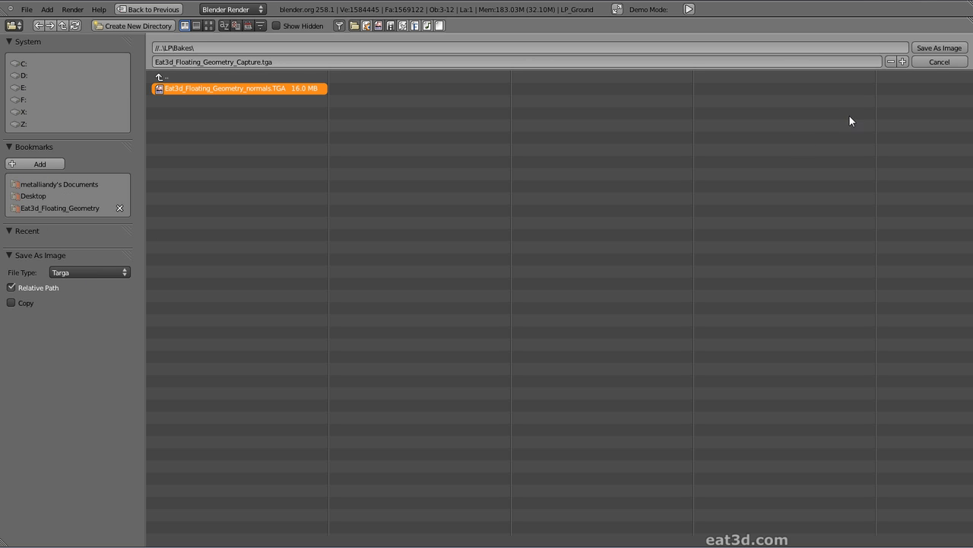
click(931, 48)
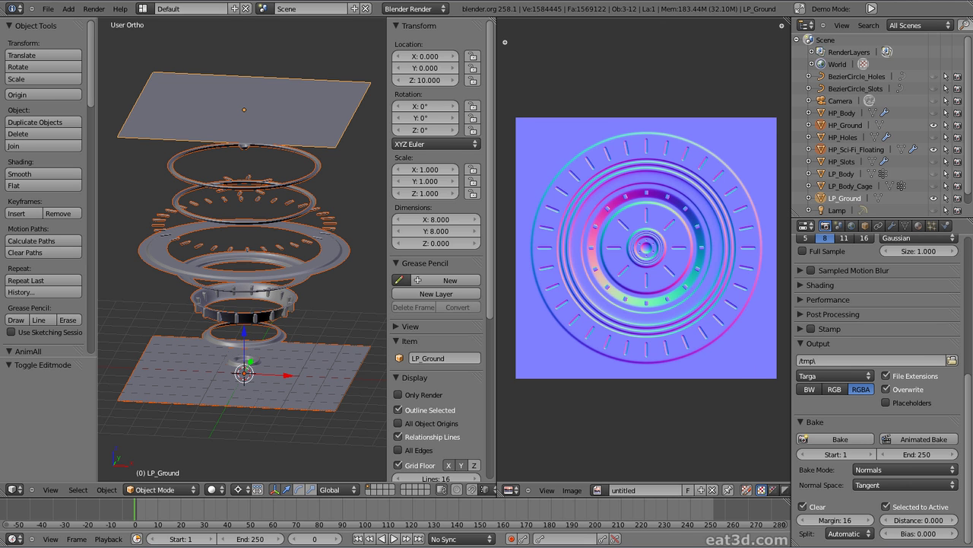
- Open the saved Capture image from the Bakes folder in Photoshop
key(alt+Tab)
double_click(396, 223)
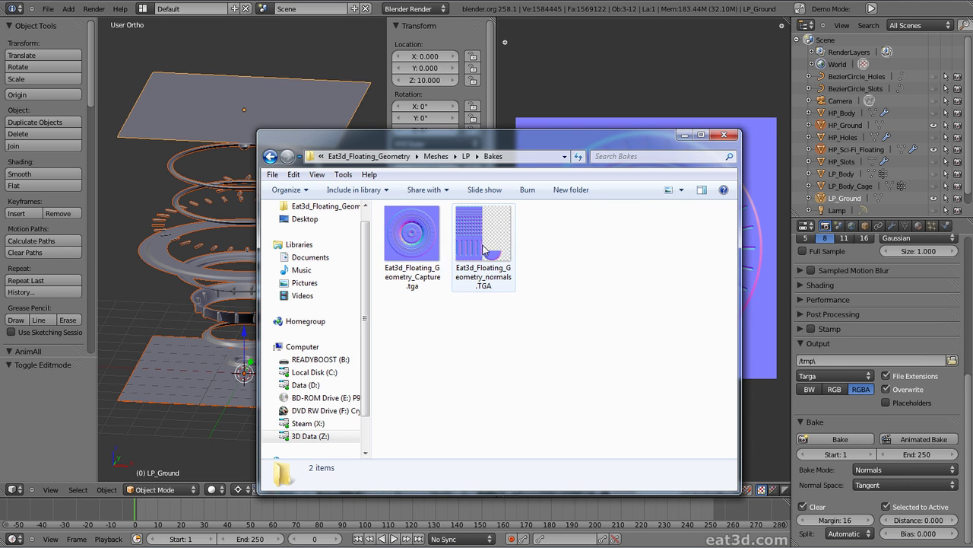
click(414, 251)
double_click(419, 251)
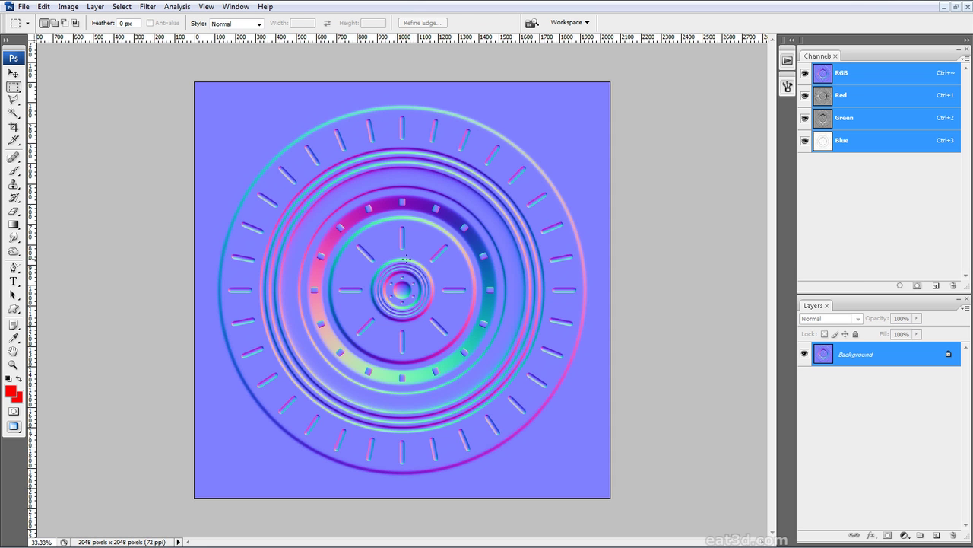
alt+scroll(414, 257, up, 4)
alt+scroll(408, 234, up, 1)
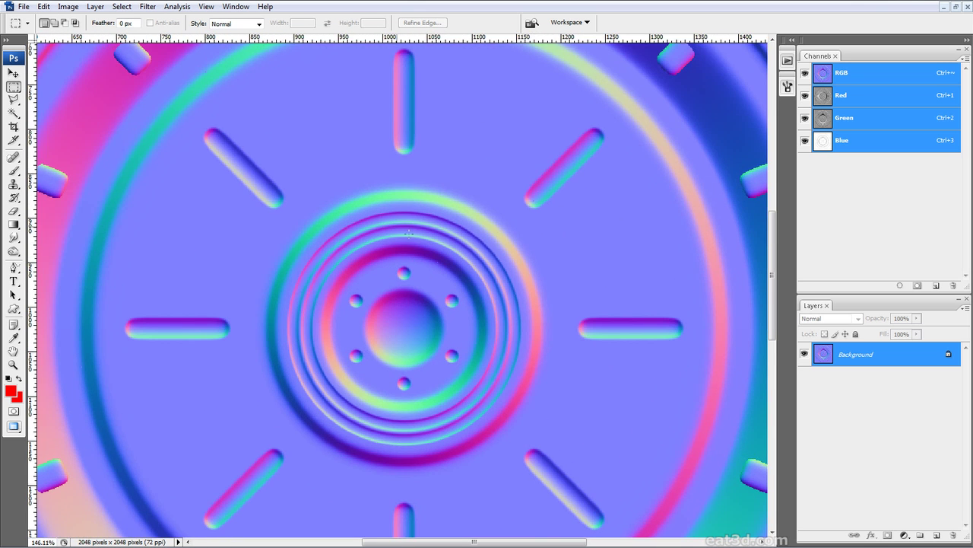
alt+scroll(180, 311, down, 2)
alt+scroll(58, 109, up, 3)
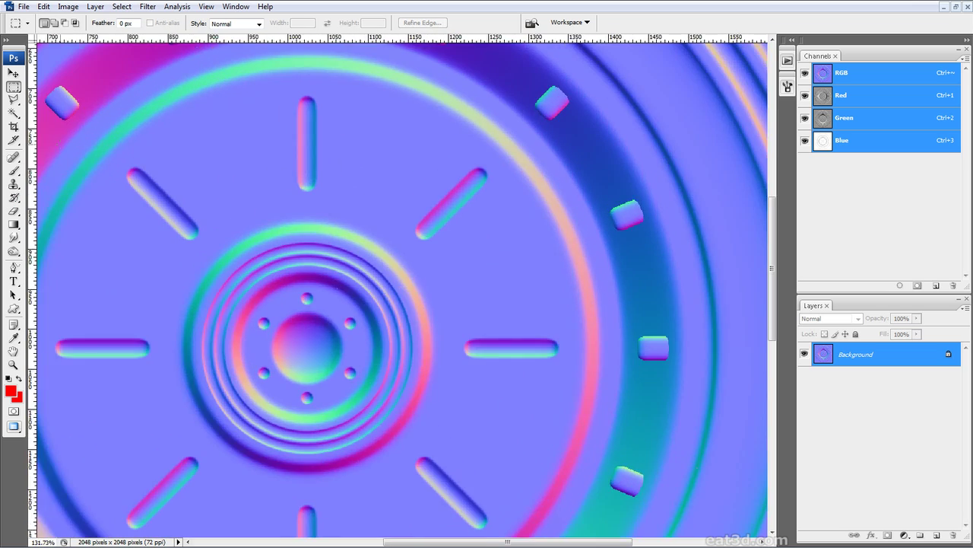
alt+scroll(59, 109, up, 1)
alt+scroll(329, 213, down, 4)
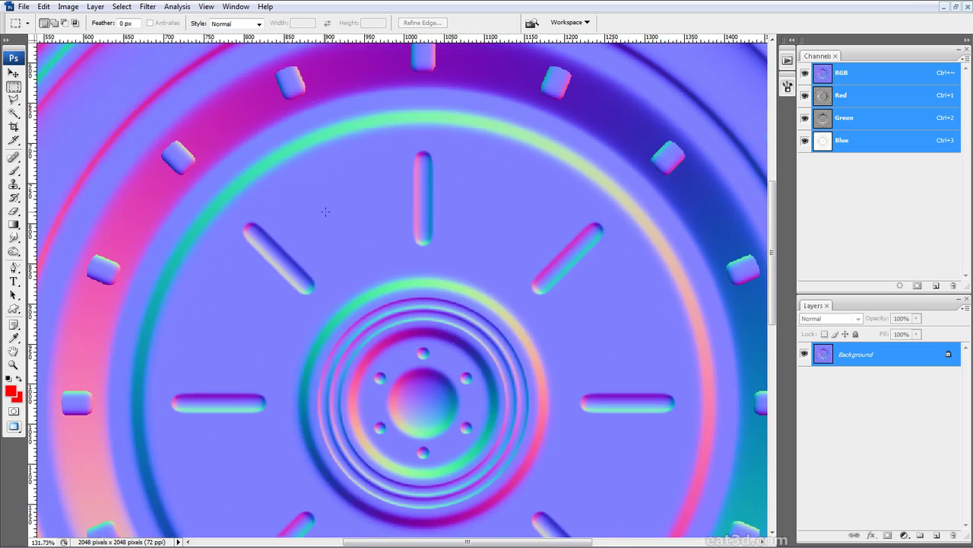
alt+scroll(329, 213, down, 3)
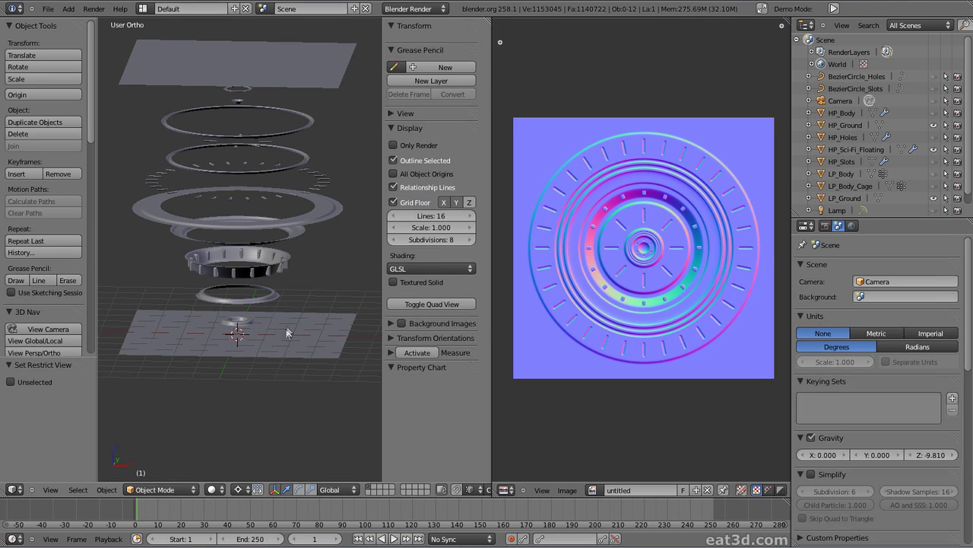
- Select HP_Ground and the floating rings with LP_Ground active, then bake in Ambient Occlusion mode
right_click(289, 329)
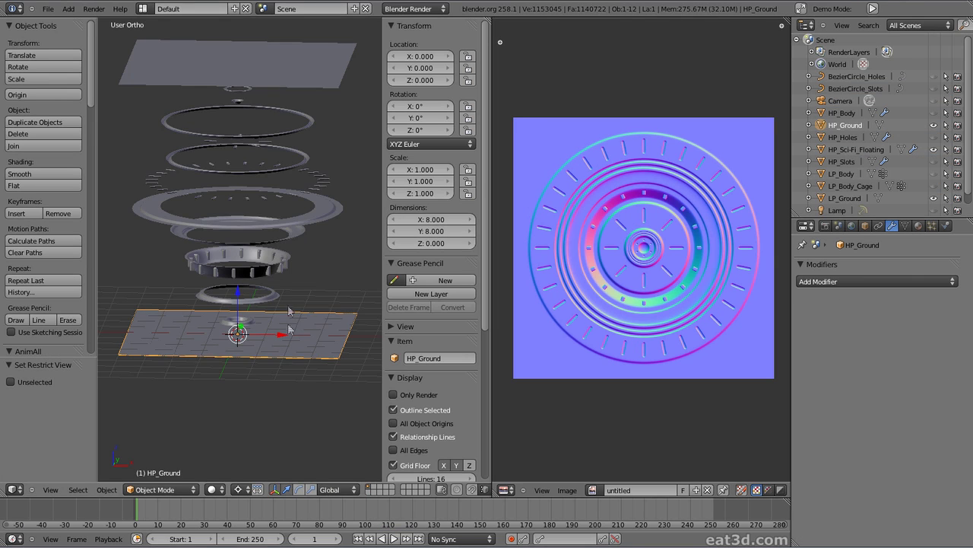
shift+right_click(308, 216)
shift+right_click(315, 84)
click(825, 226)
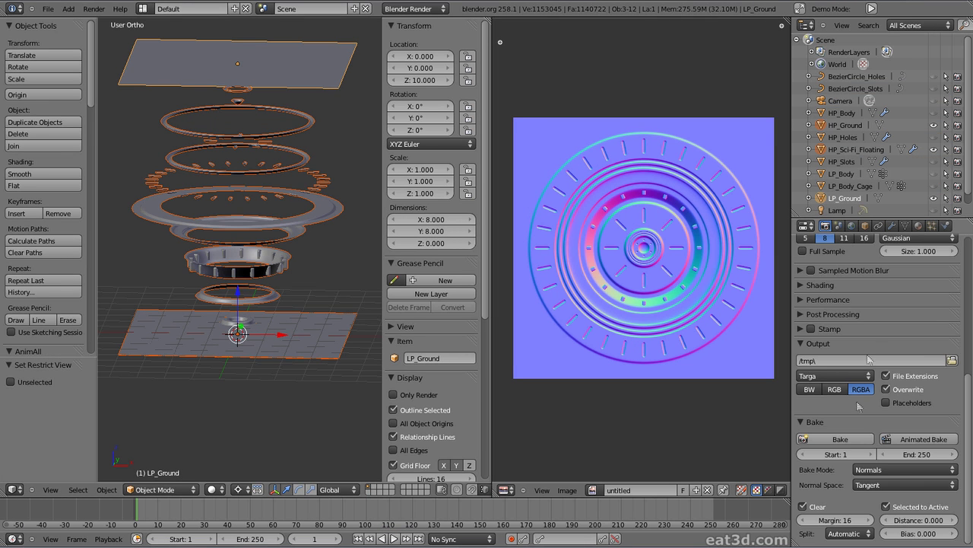
click(876, 470)
click(884, 445)
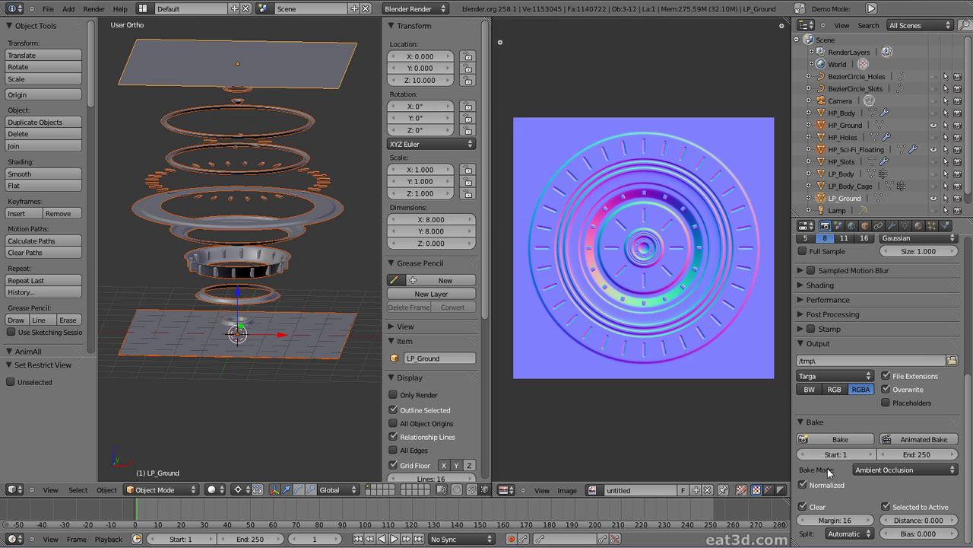
click(846, 439)
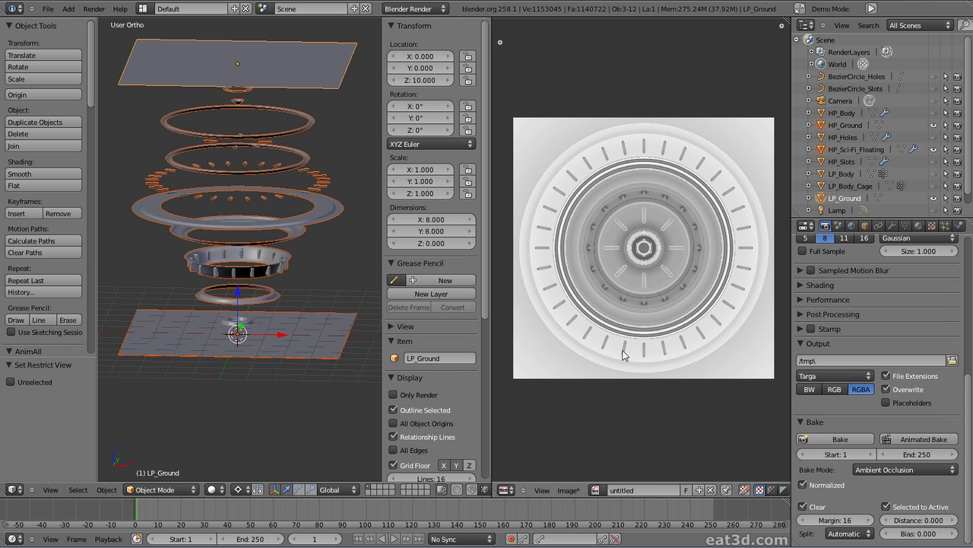
scroll(628, 344, up, 7)
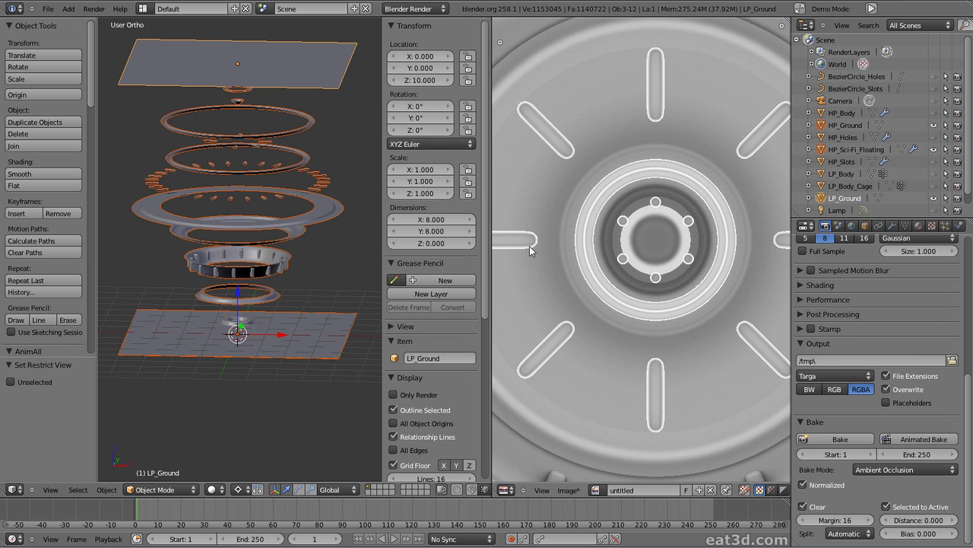
scroll(564, 258, down, 6)
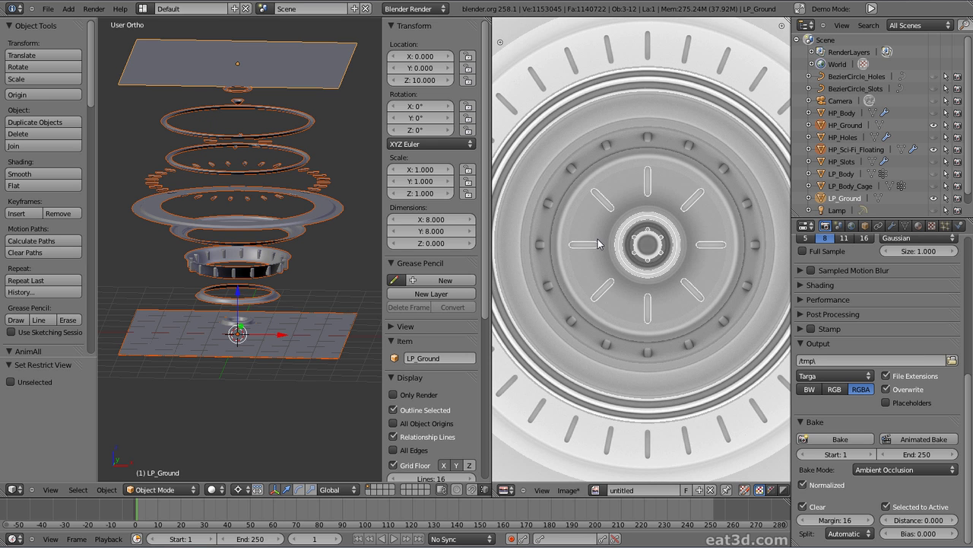
scroll(673, 227, down, 2)
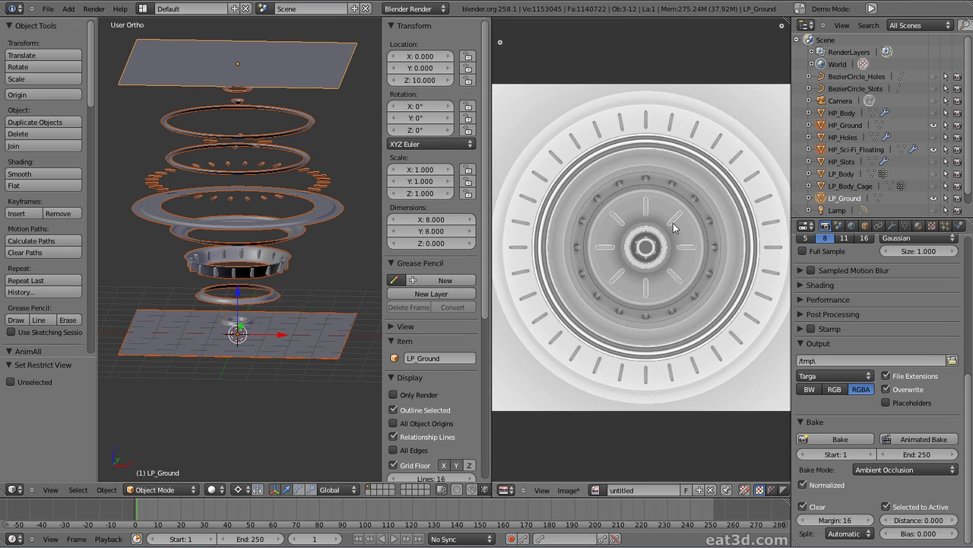
scroll(553, 133, down, 1)
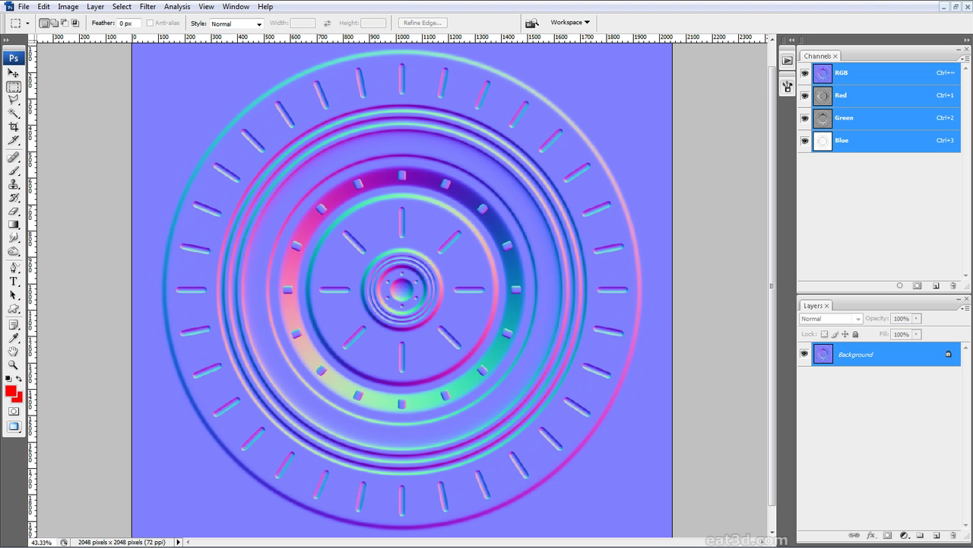
- View the normal map at actual pixel size and check its Image Size without changes
alt+scroll(411, 355, up, 3)
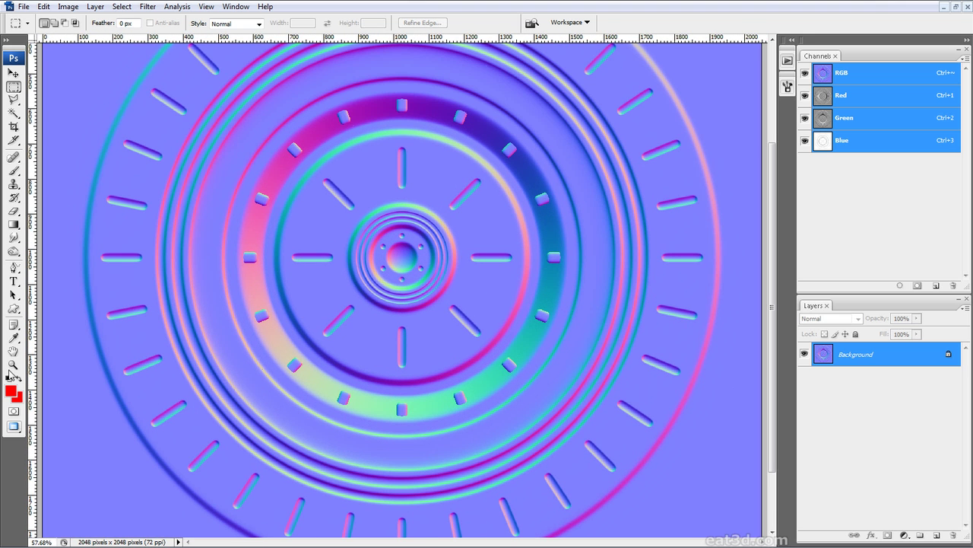
click(12, 365)
click(235, 23)
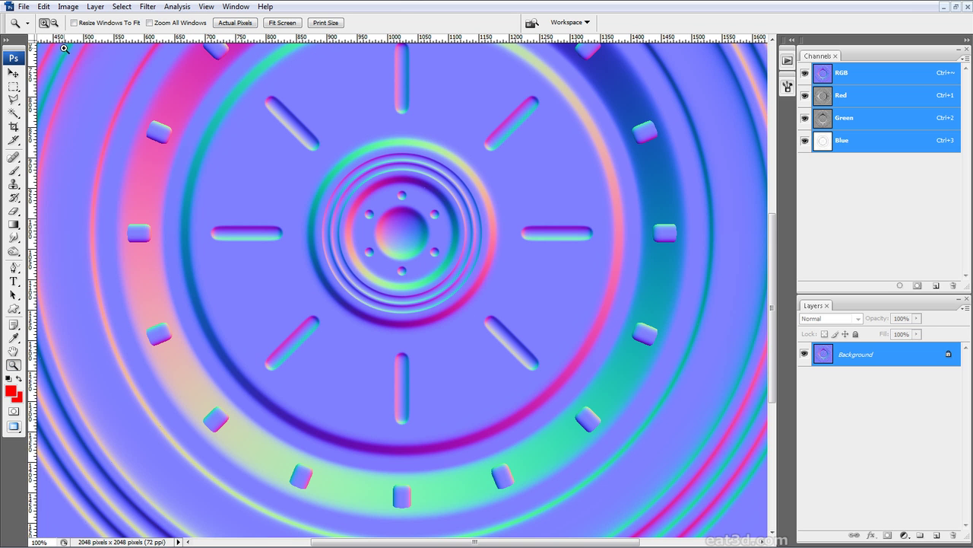
click(68, 7)
click(38, 94)
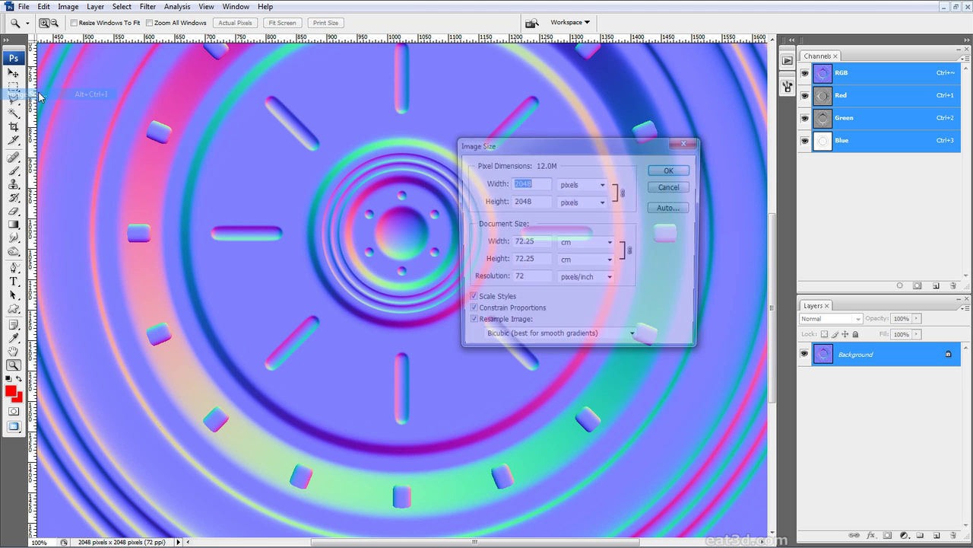
click(683, 187)
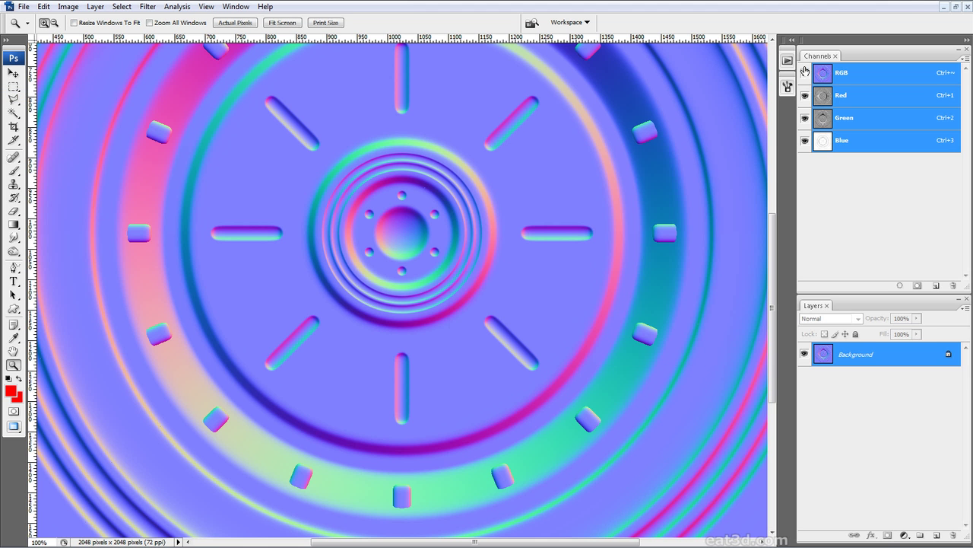
- Halve the map to 1024 × 1024 with the Map Size 50% action
click(787, 60)
click(673, 79)
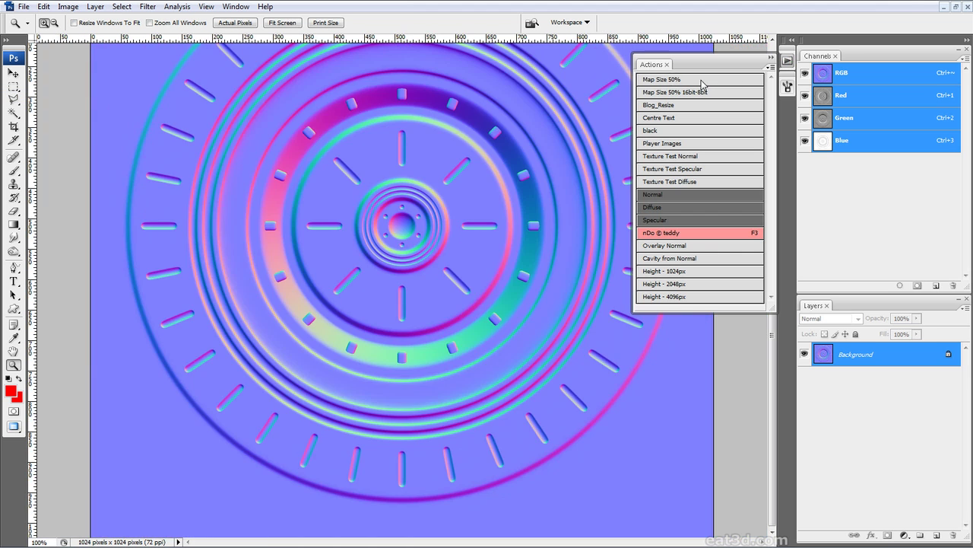
click(787, 60)
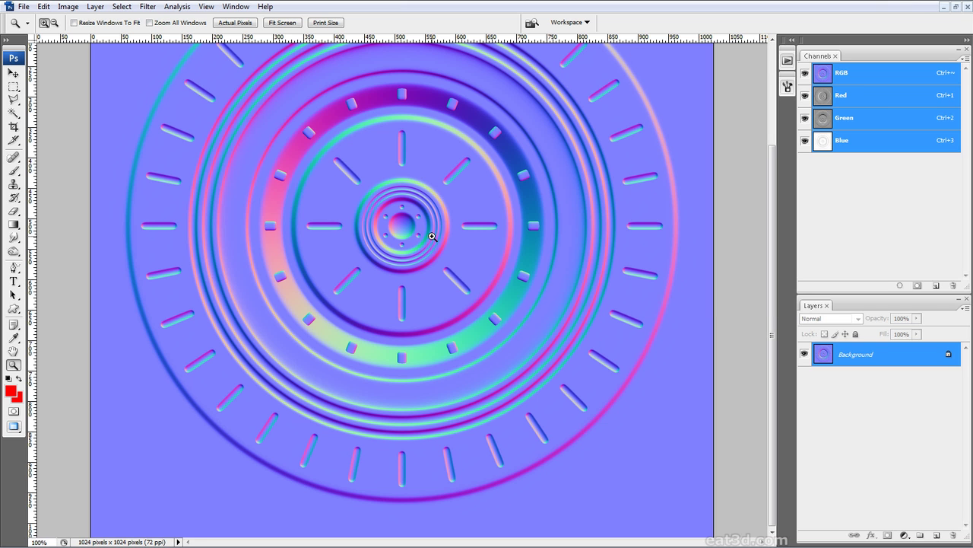
- Normalize the normal map with the xNormal filter and fit the image on screen
click(148, 8)
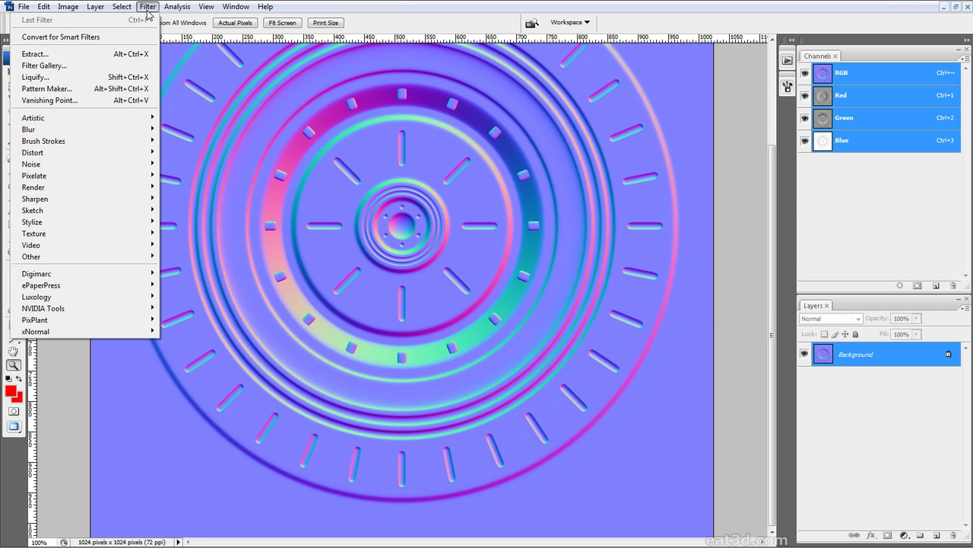
mouse_move(122, 331)
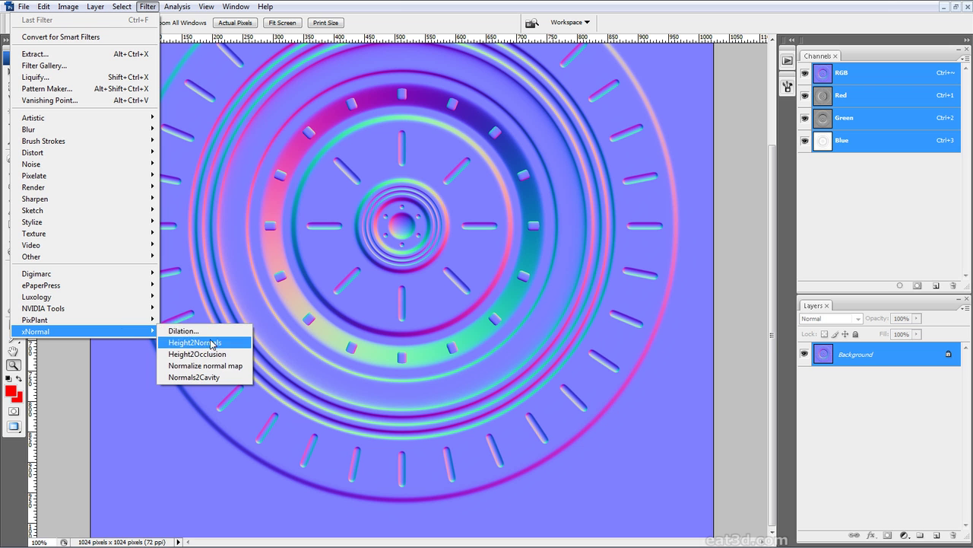
click(216, 368)
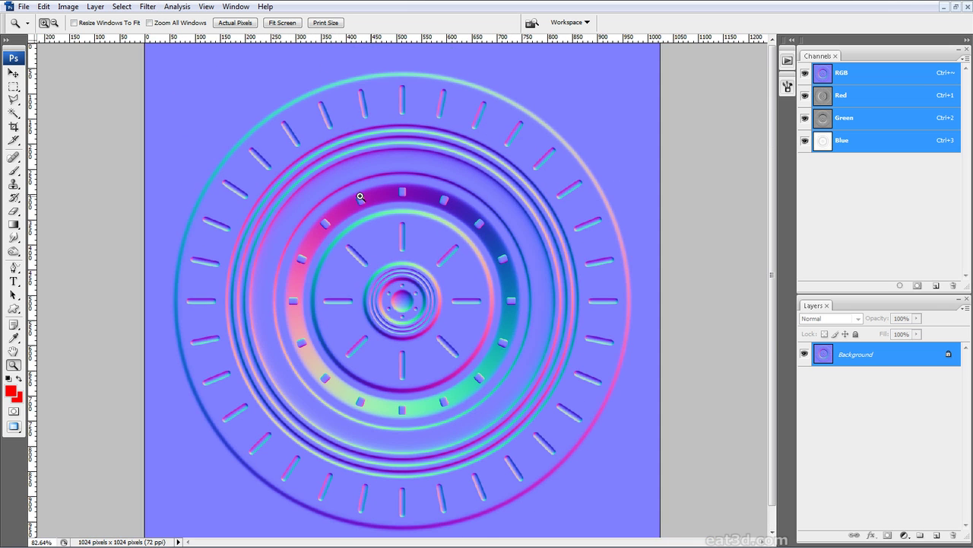
key(ctrl+0)
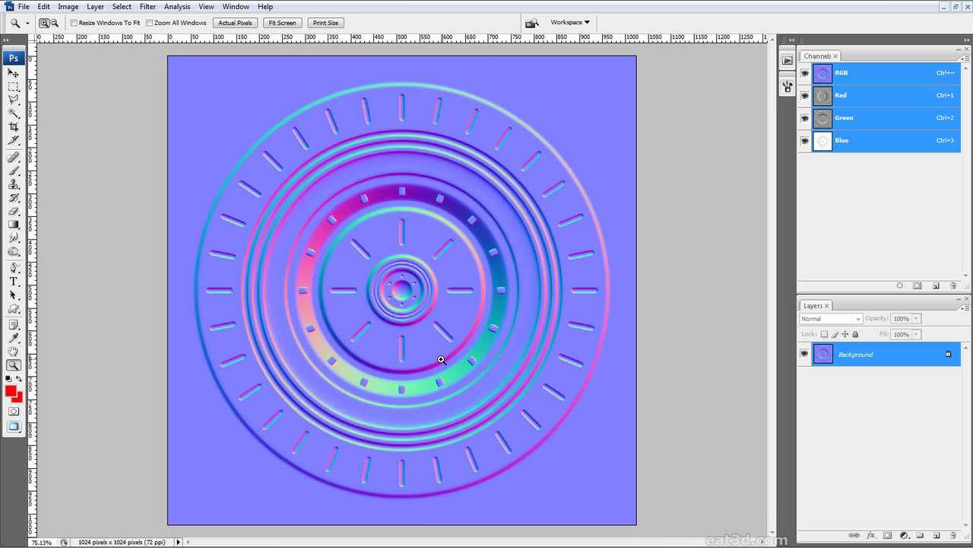
key(h)
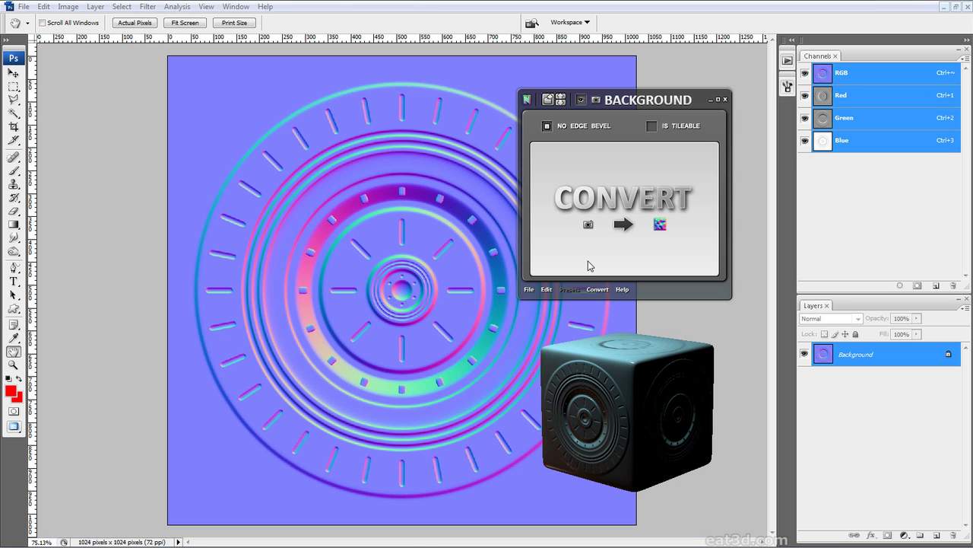
- Convert the normal map with nDo2's Normal to Occlusion and show the occlusion shadow settings
click(597, 290)
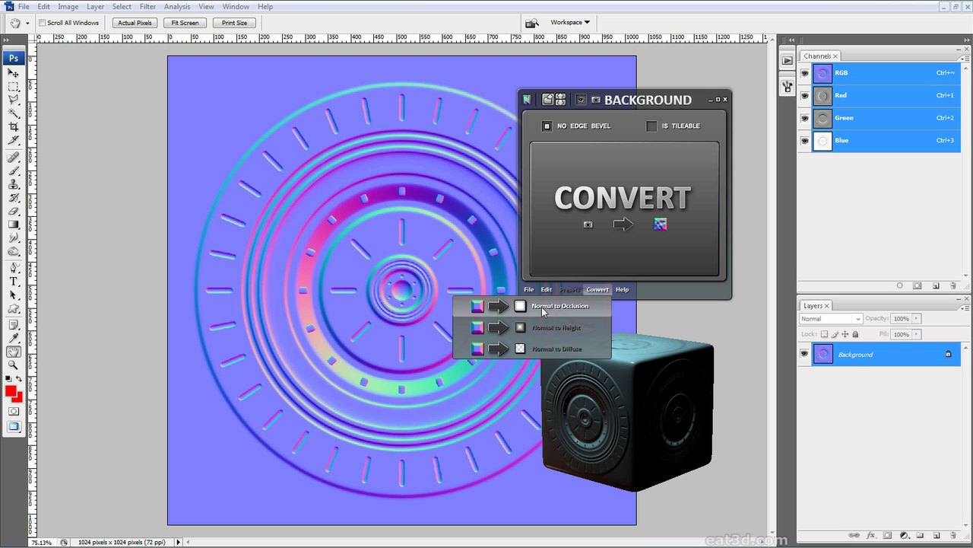
click(566, 307)
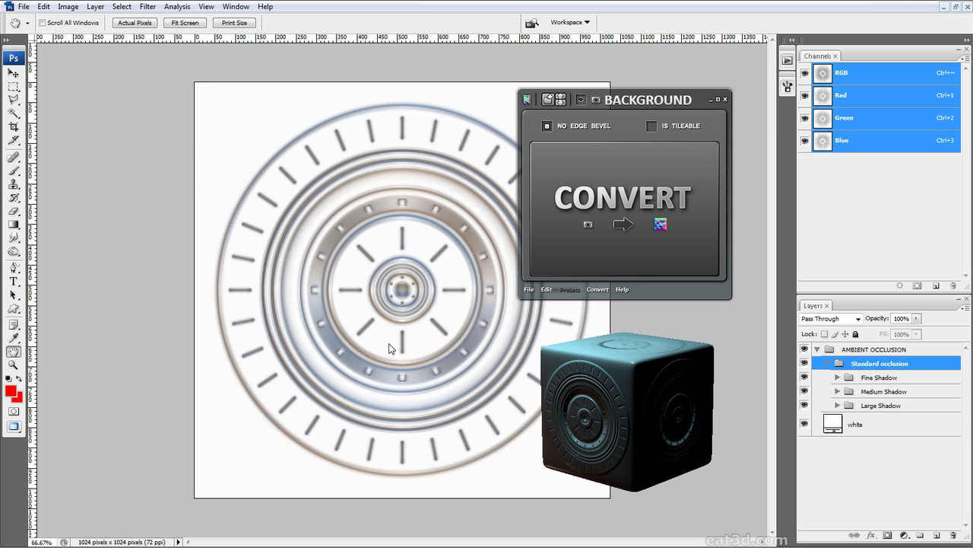
click(628, 106)
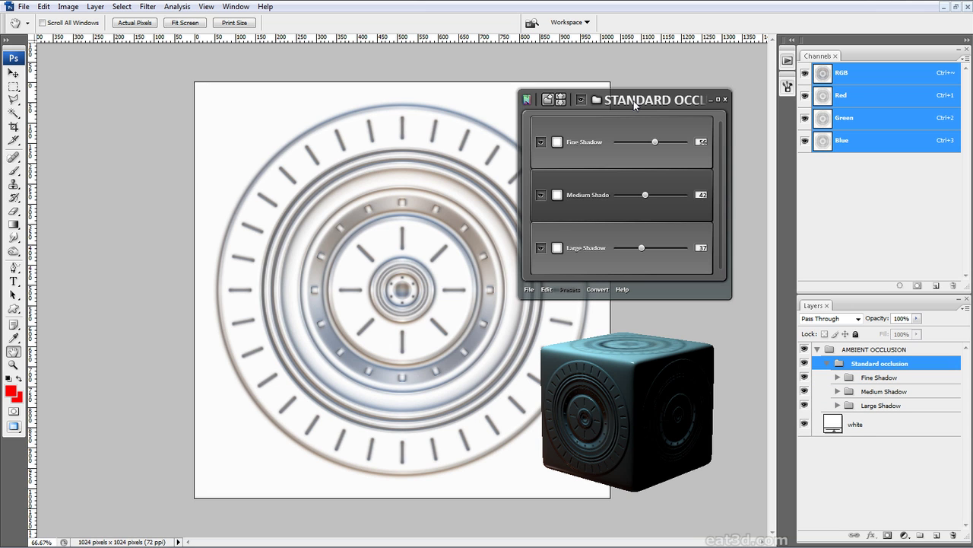
- Rotate and zoom the cube preview to inspect the generated occlusion
drag(634, 105, 675, 105)
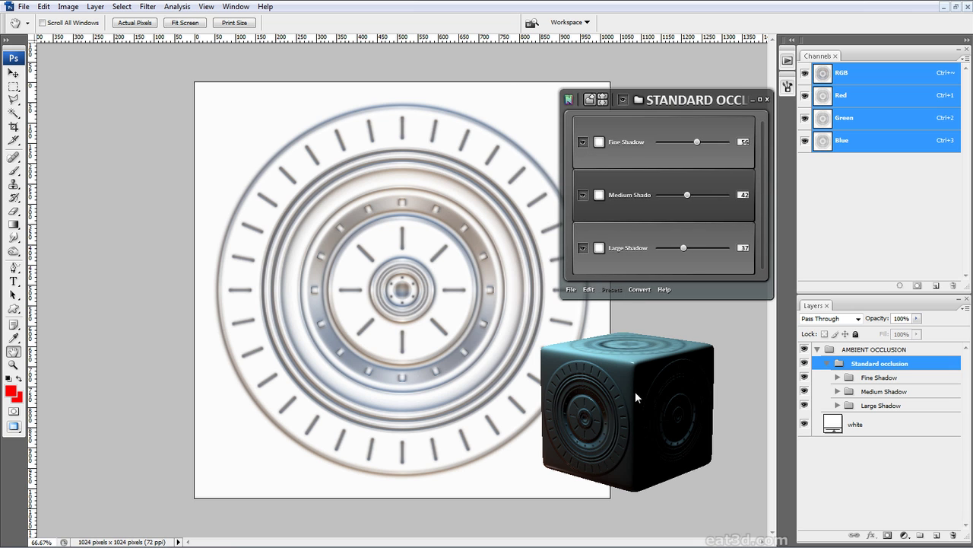
drag(631, 394, 670, 390)
scroll(670, 390, up, 3)
scroll(670, 390, down, 2)
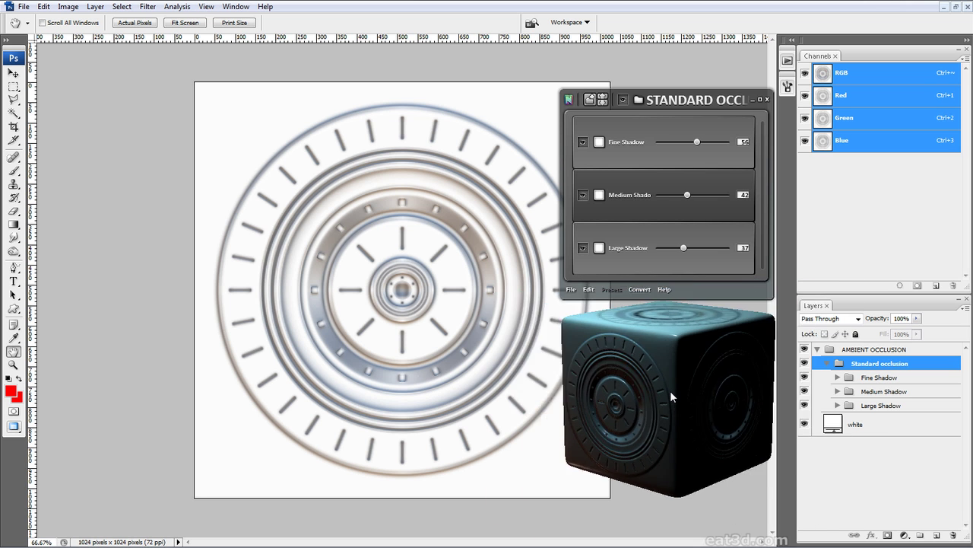
scroll(670, 390, up, 2)
scroll(660, 409, down, 2)
drag(647, 409, 701, 344)
scroll(684, 409, up, 3)
scroll(684, 409, down, 1)
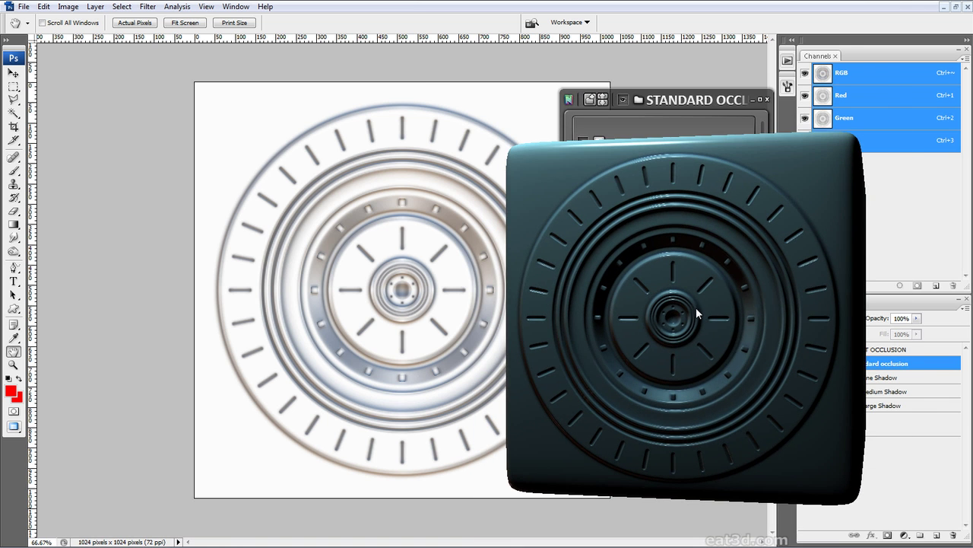
scroll(696, 307, down, 1)
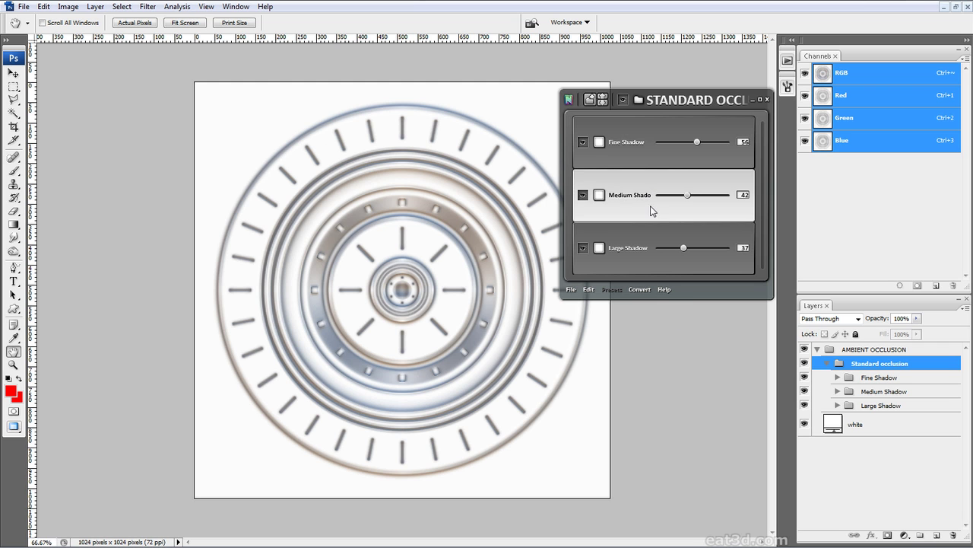
- Toggle the Large, Medium and Fine Shadows layers off and back on to compare
click(582, 248)
click(583, 194)
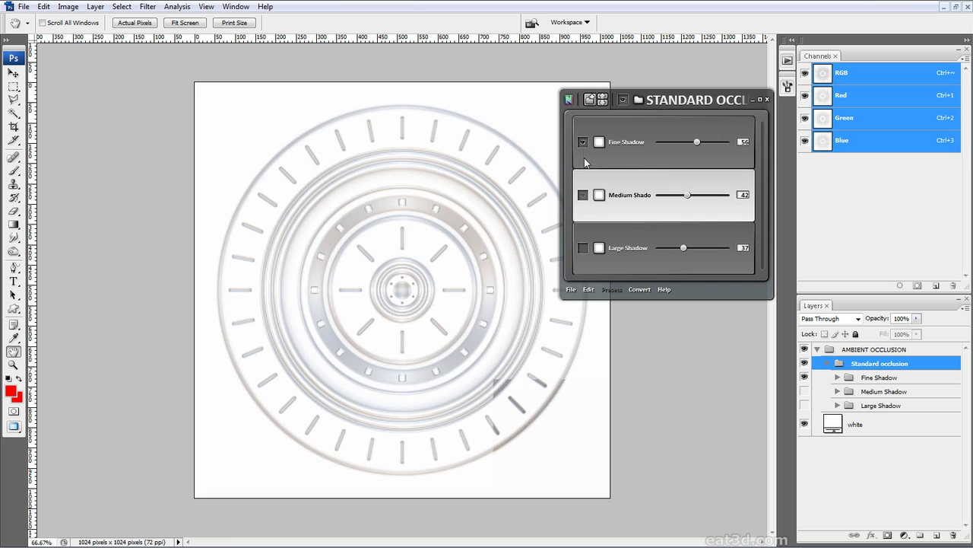
click(584, 143)
click(583, 142)
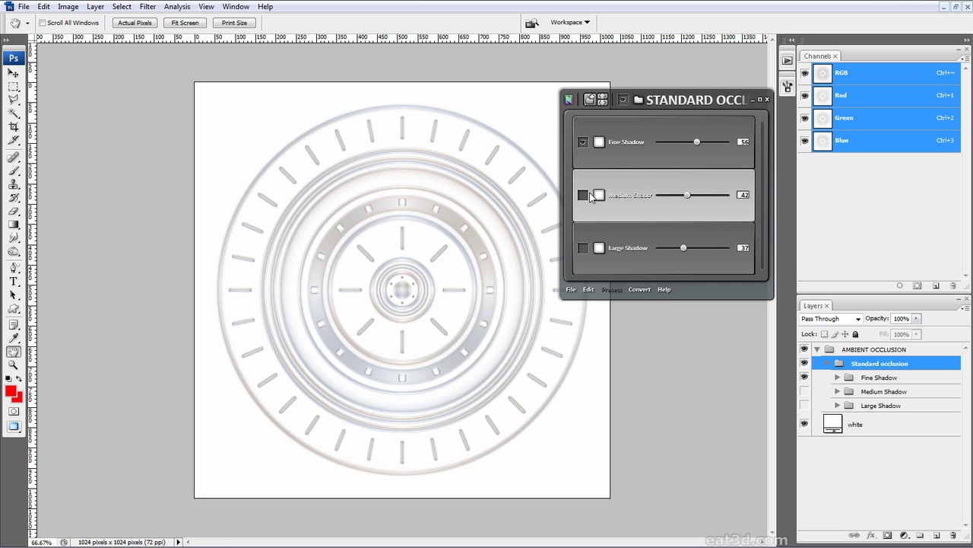
click(583, 196)
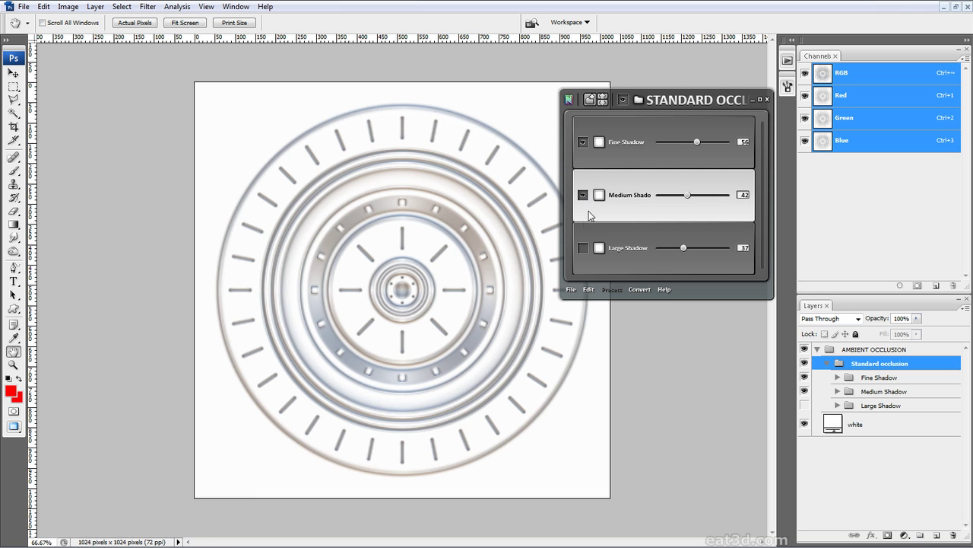
click(583, 248)
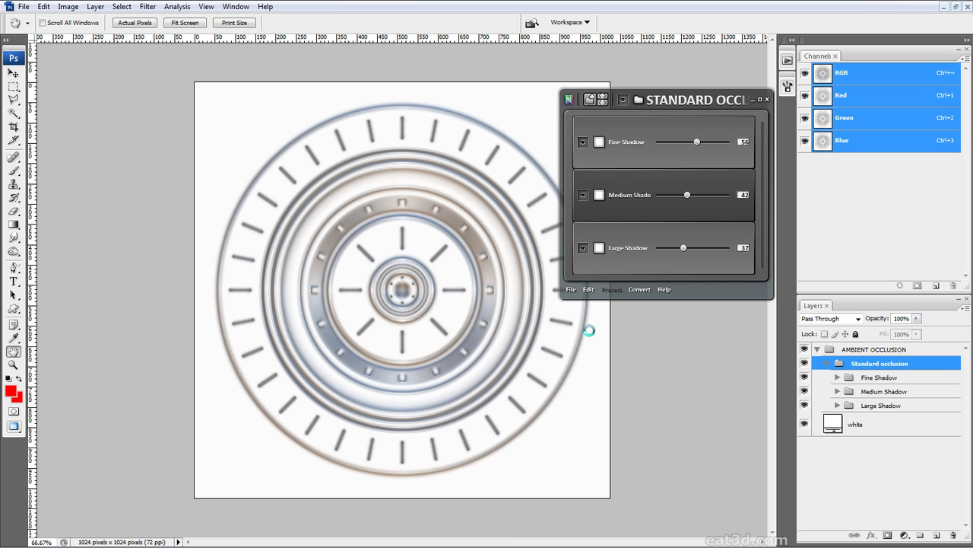
- Save the occlusion map to LP/Bakes as a 24 bits/pixel Targa, adding '_' after Capture
click(26, 8)
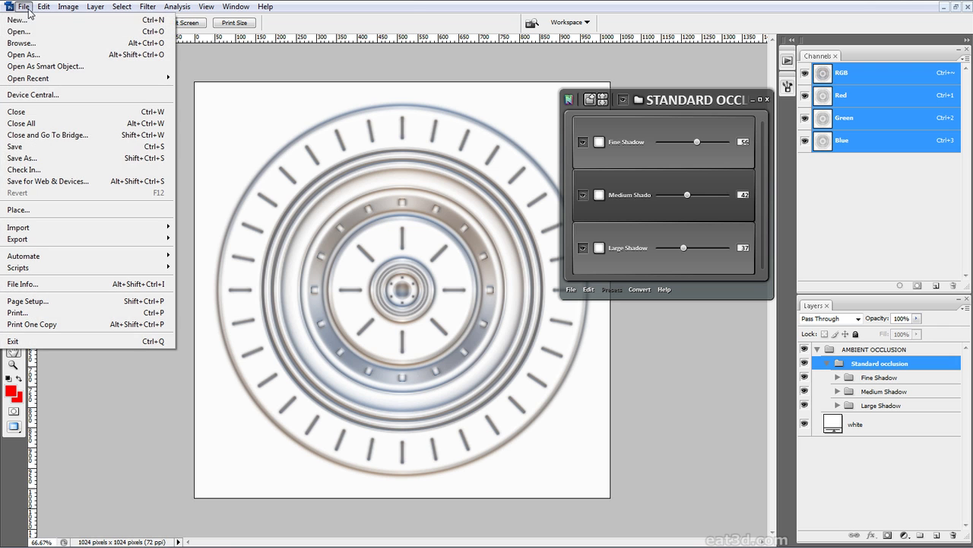
click(39, 158)
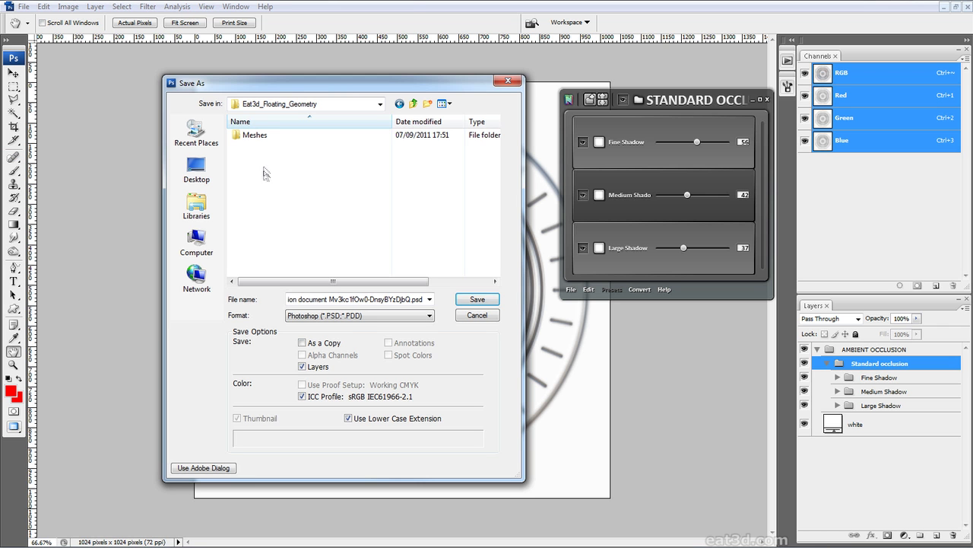
double_click(253, 135)
double_click(254, 135)
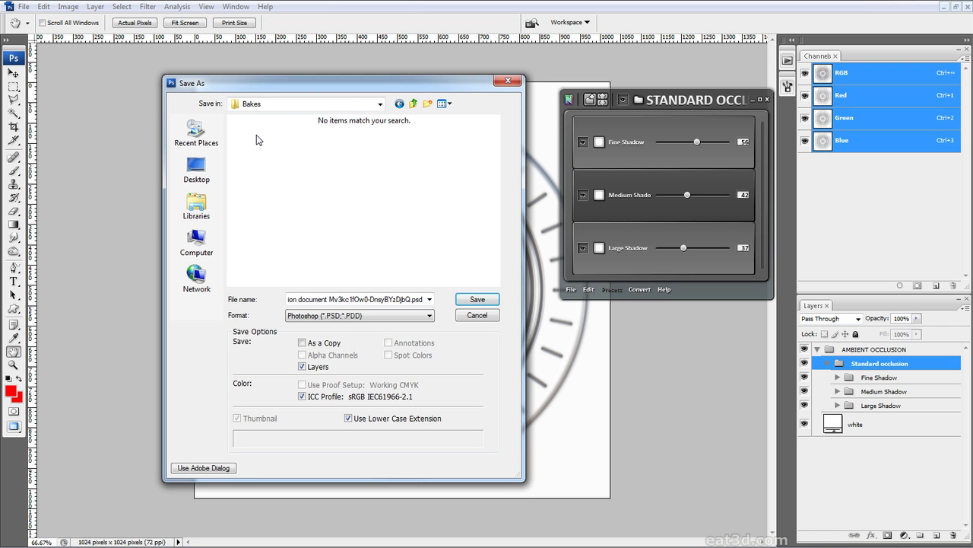
click(361, 315)
click(365, 477)
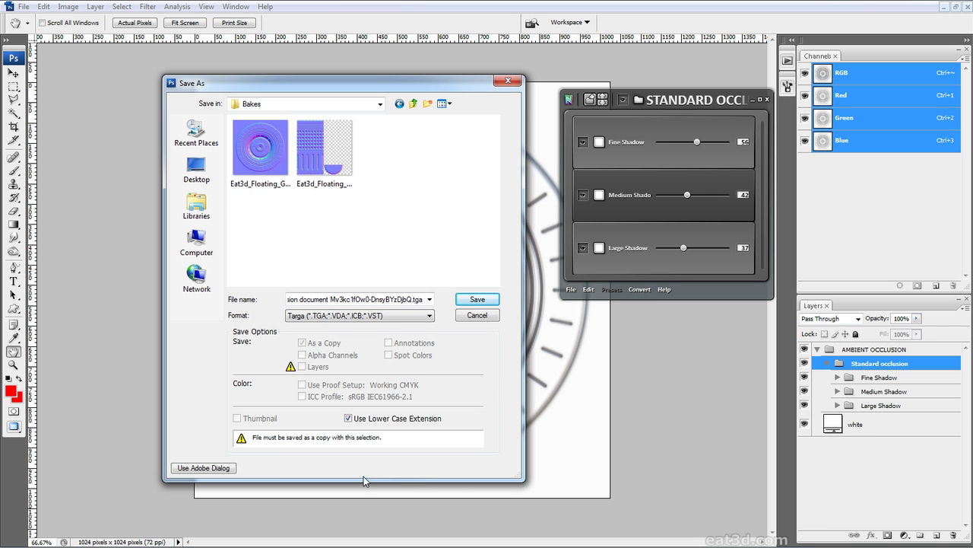
click(261, 152)
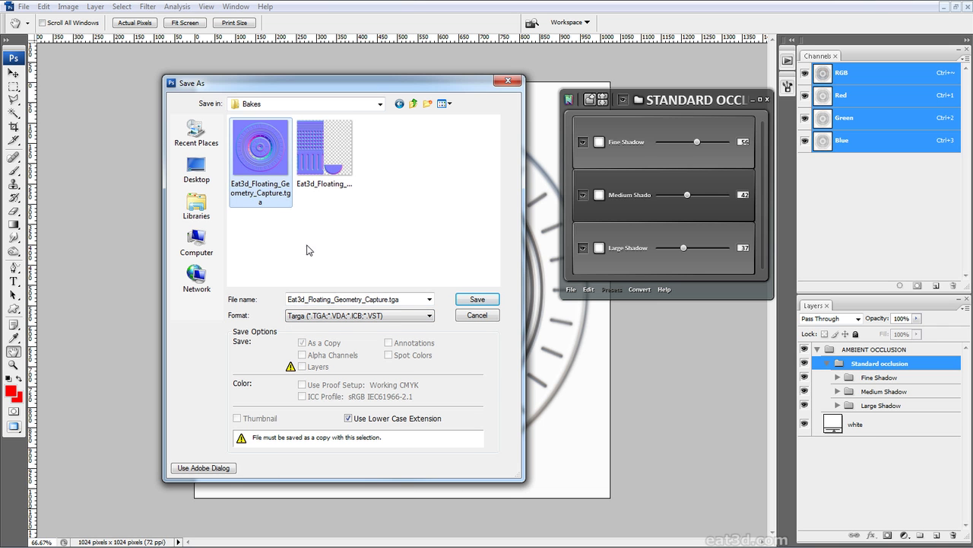
click(388, 301)
click(388, 301)
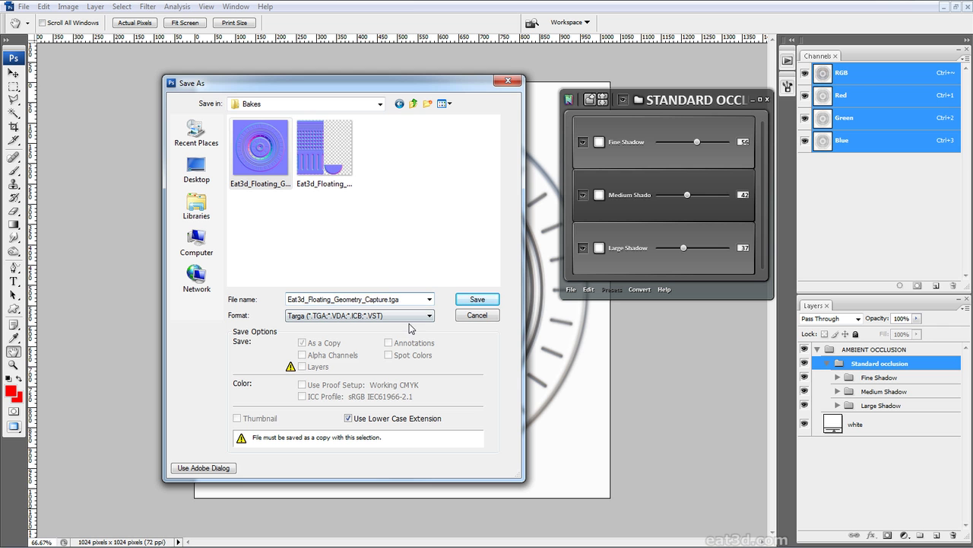
text(_AO)
key(Return)
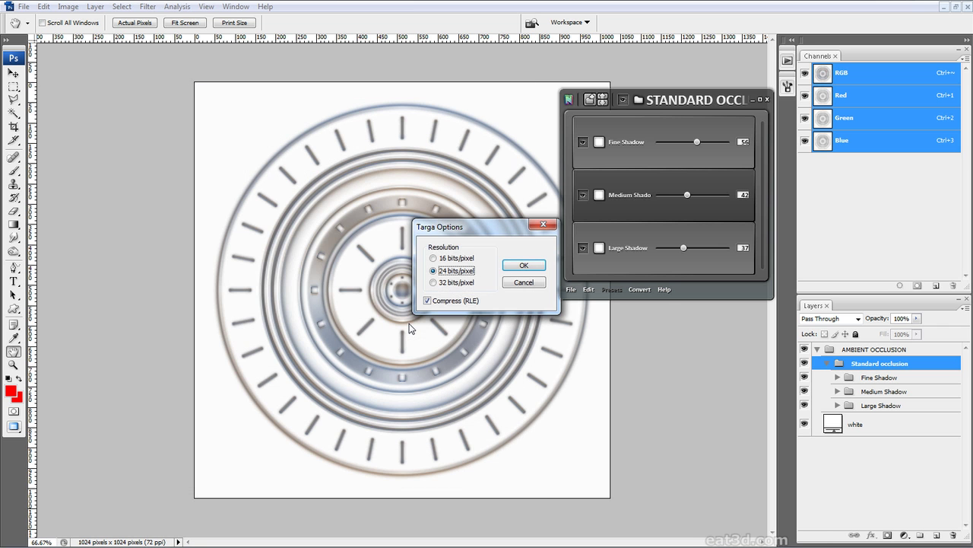
click(519, 265)
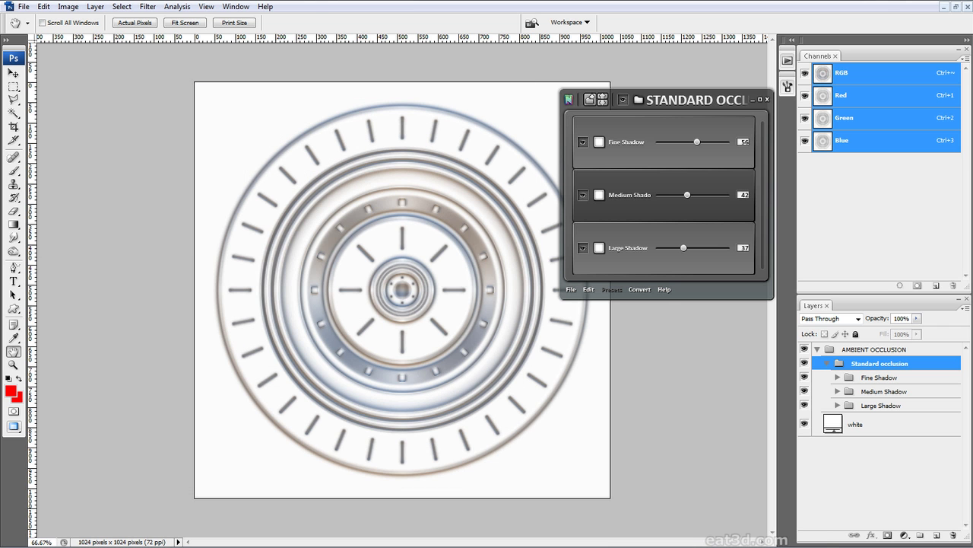
- Switch to Toolbag, minimize the nDo panel, and move the Bakes file window aside
key(alt+Tab)
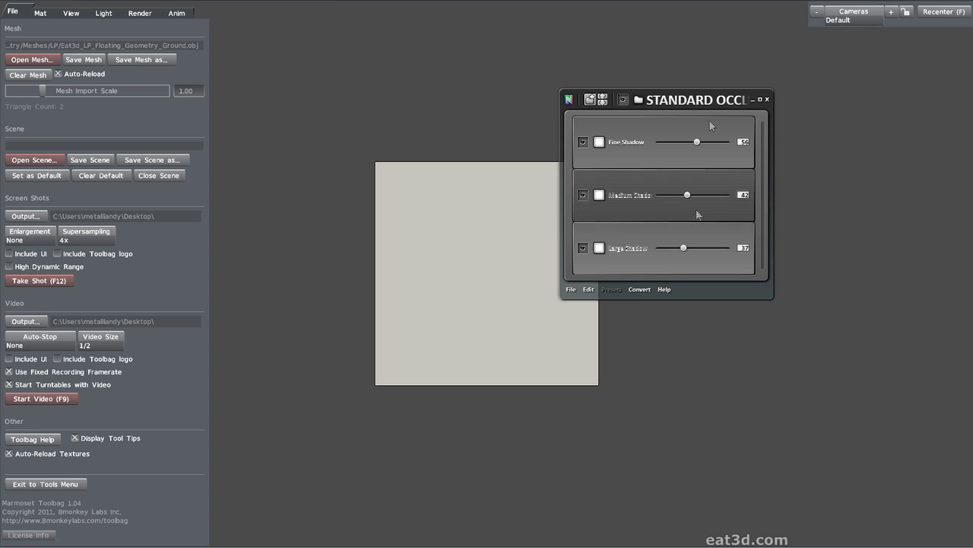
click(753, 100)
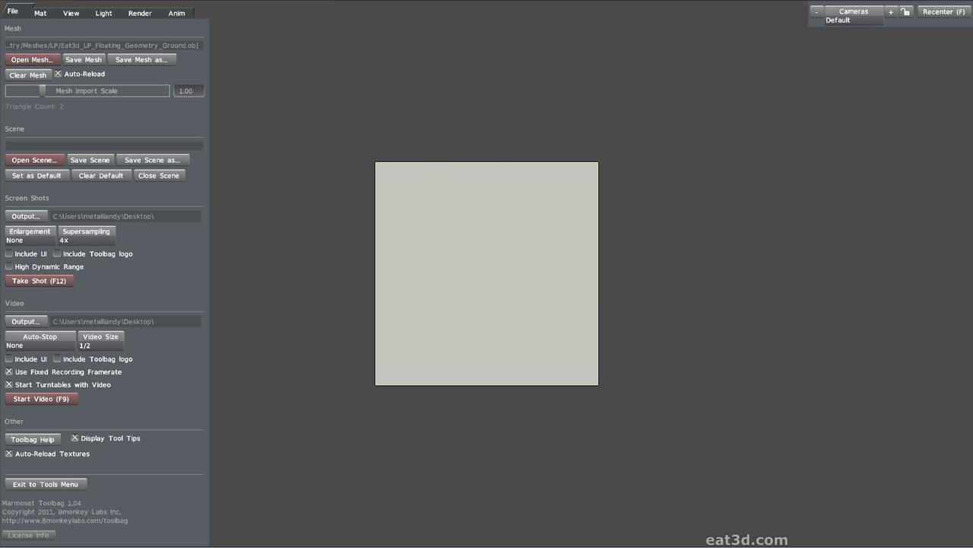
key(alt+Tab)
drag(530, 139, 747, 142)
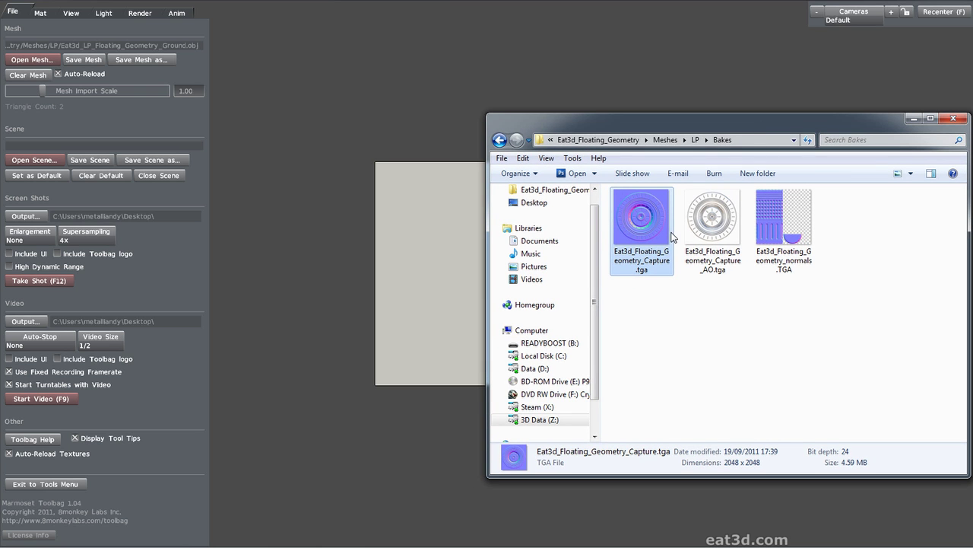
- Load Eat3d_Floating_Geometry_Capture_AO.tga from Meshes/LP/Bakes as the material's diffuse texture
click(40, 14)
click(58, 156)
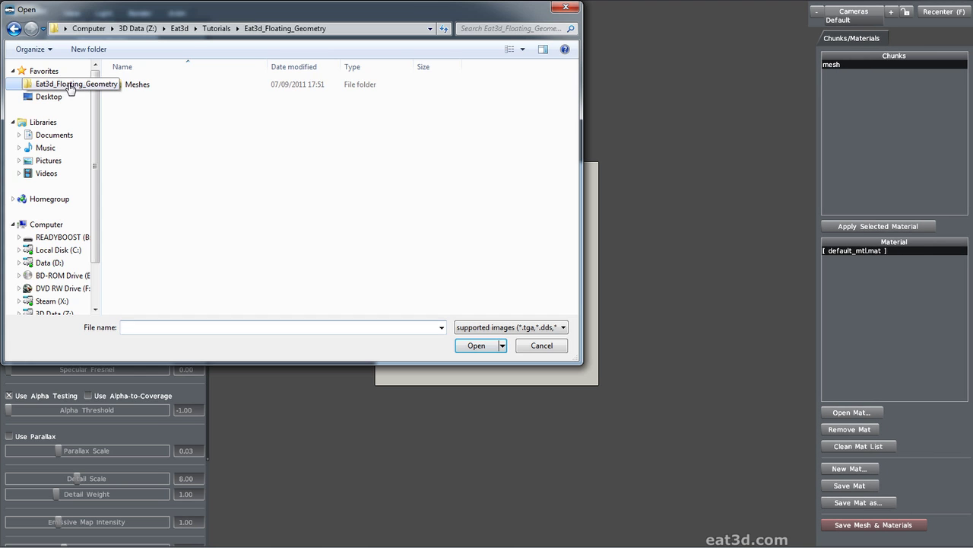
double_click(139, 85)
double_click(129, 97)
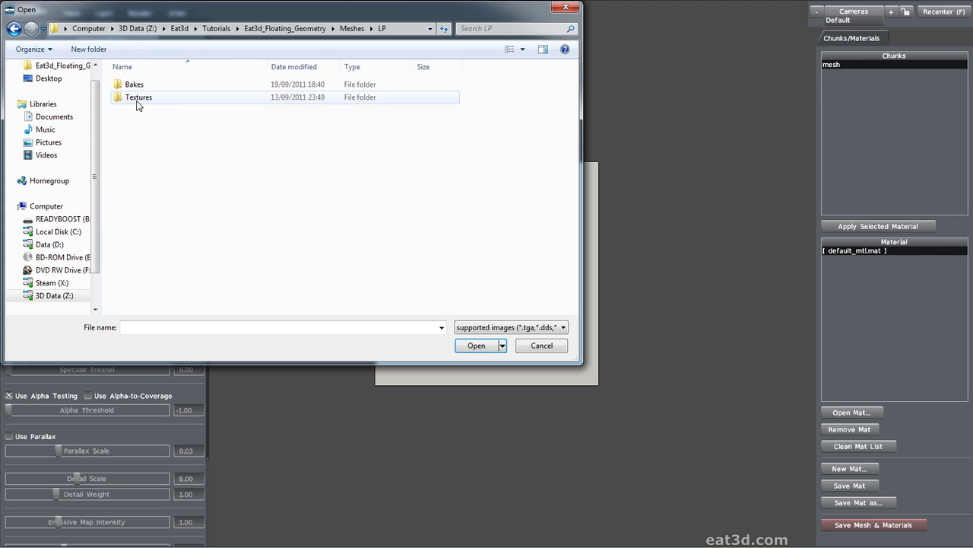
double_click(137, 84)
click(207, 103)
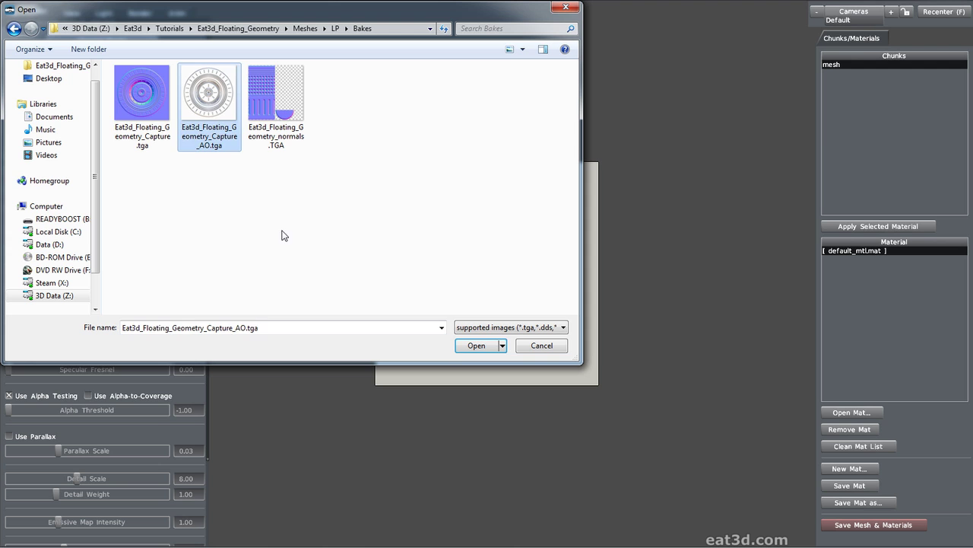
click(467, 346)
scroll(624, 298, up, 5)
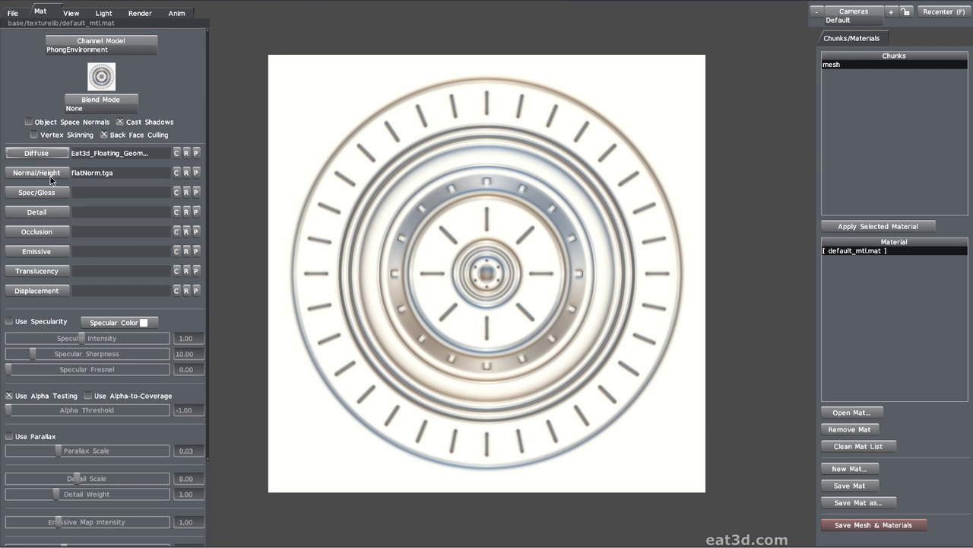
- Load Eat3d_Floating_Geometry_Capture.tga into the material's Normal/Height slot
click(49, 175)
click(141, 114)
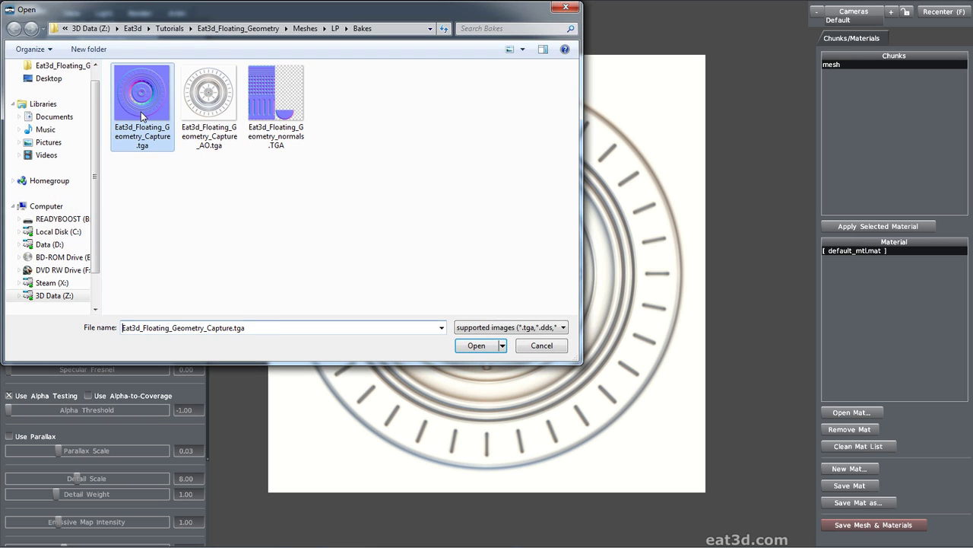
click(476, 346)
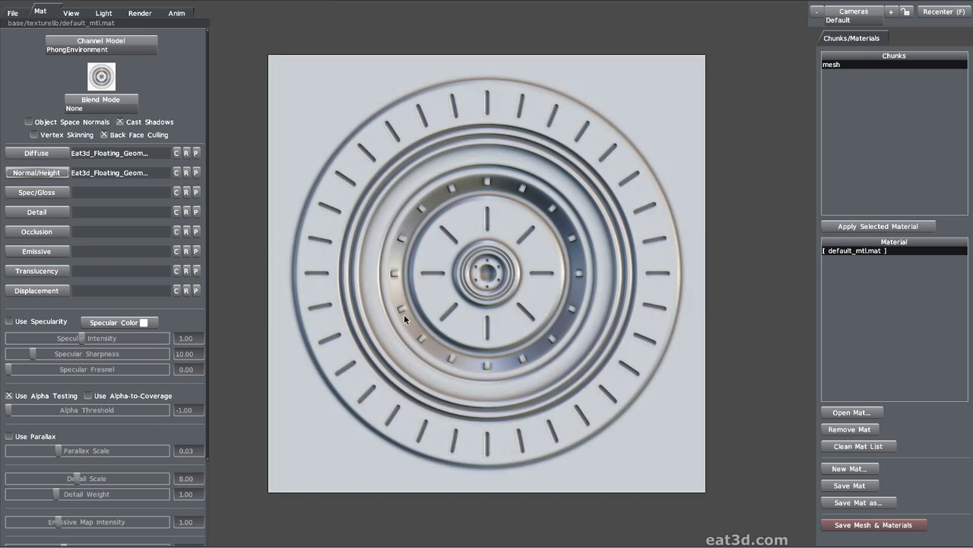
- Zoom close to the disc's centre, recentre, and rotate the sky light until the plane looks white
alt+right_drag(404, 314, 419, 454)
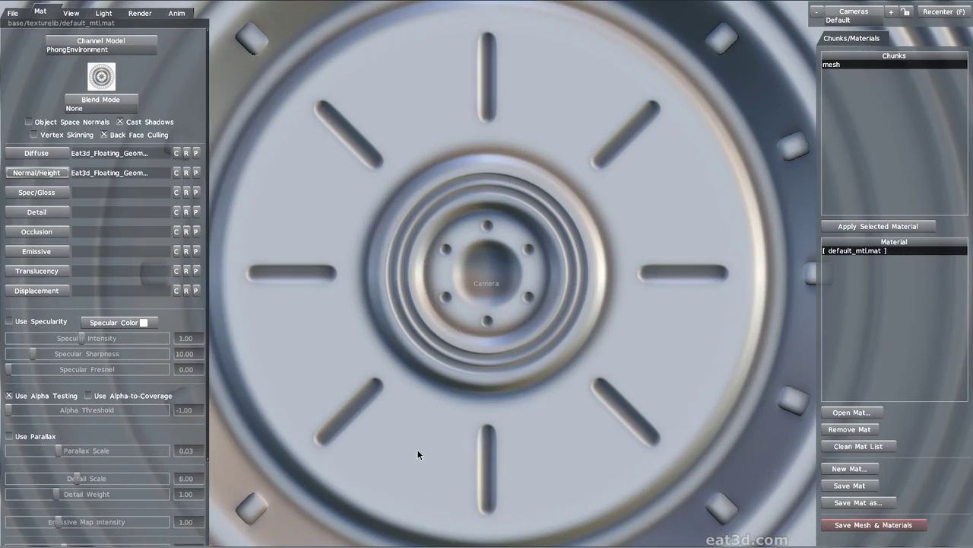
shift+drag(419, 454, 423, 370)
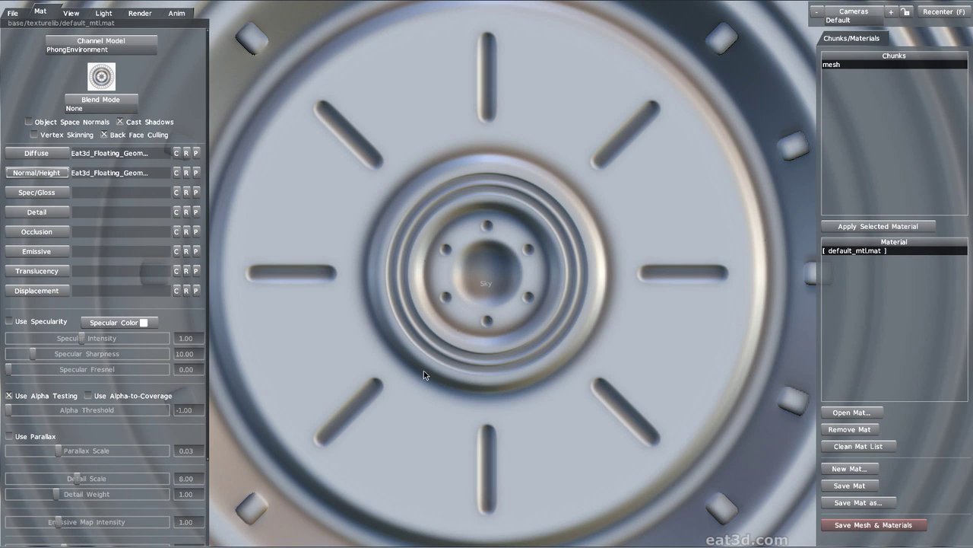
alt+right_drag(424, 371, 467, 366)
key(f)
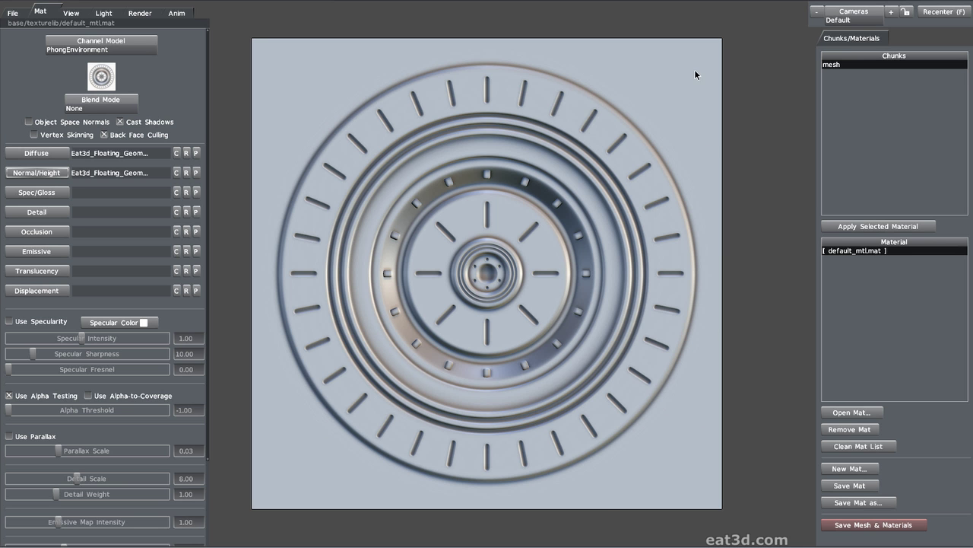
shift+drag(370, 55, 482, 283)
scroll(512, 315, down, 4)
scroll(482, 284, up, 3)
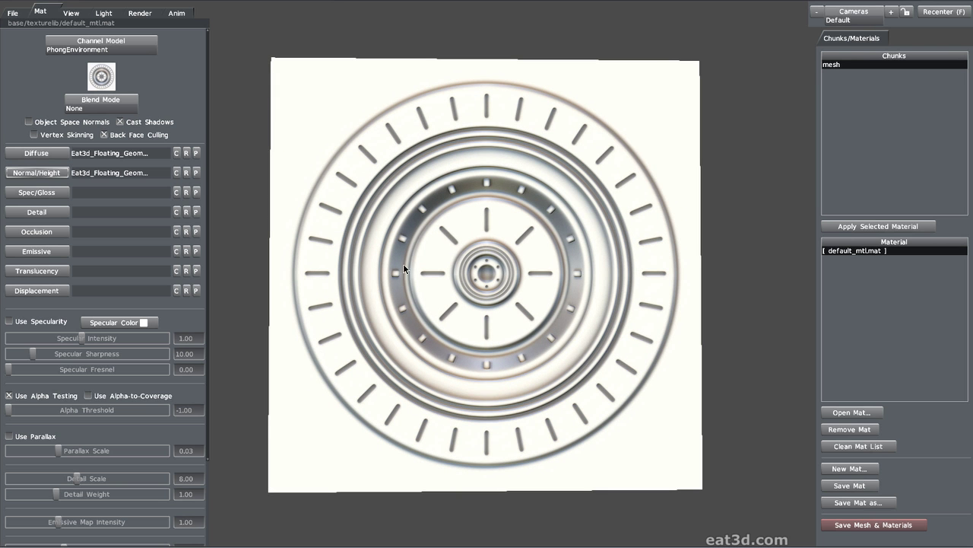
- Set the Render view mode to Incident Diffuse Light
click(73, 17)
click(106, 17)
click(138, 17)
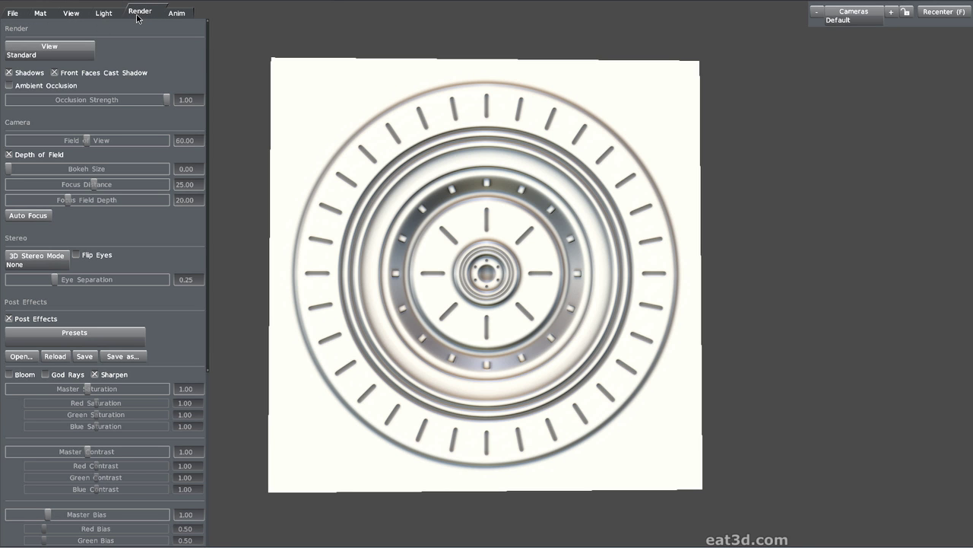
click(77, 53)
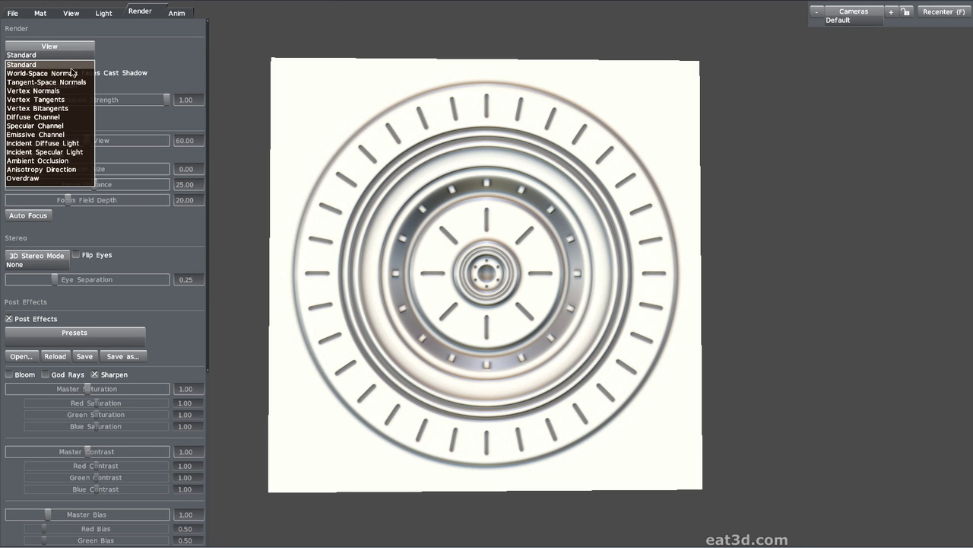
click(70, 144)
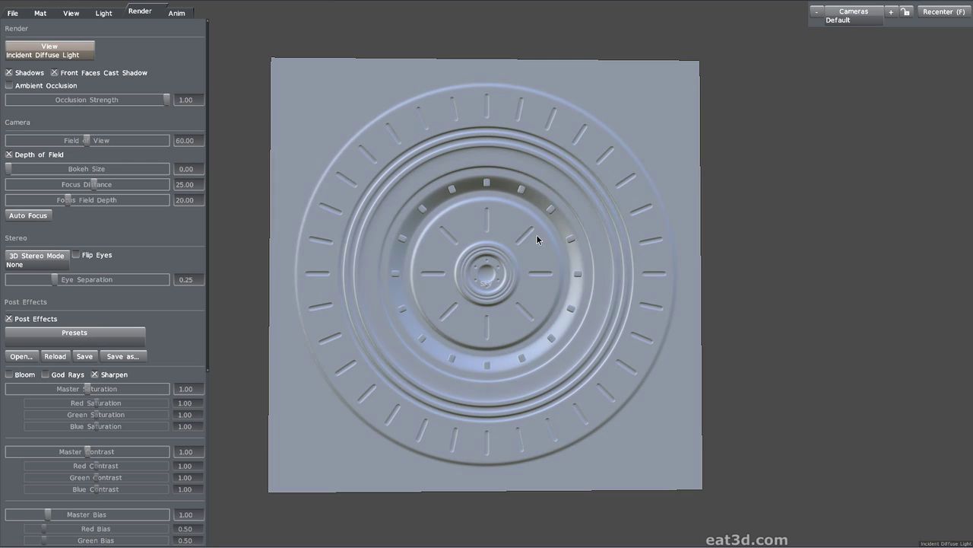
- Rotate the light across the disc and inspect the baked slots and rings up close and at an angle
shift+drag(537, 240, 487, 249)
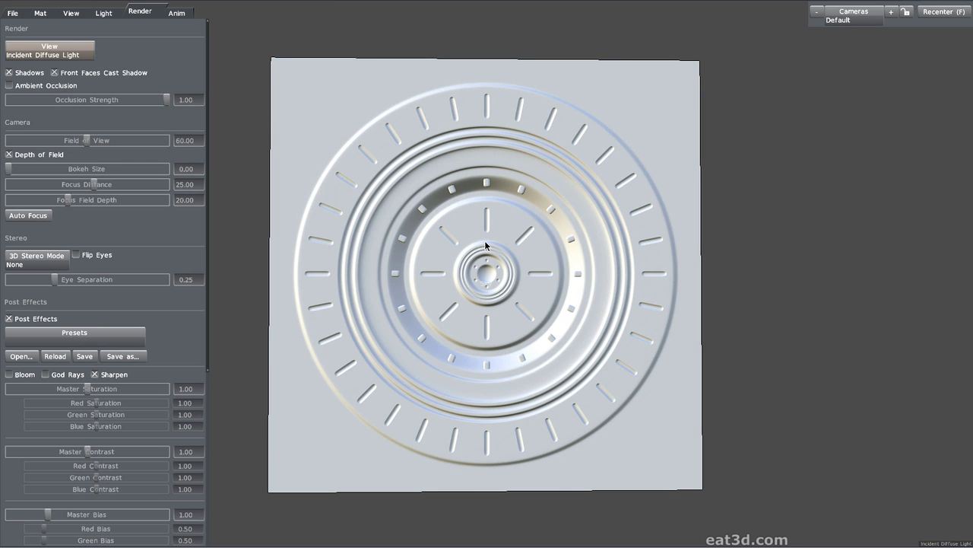
right_drag(485, 245, 528, 141)
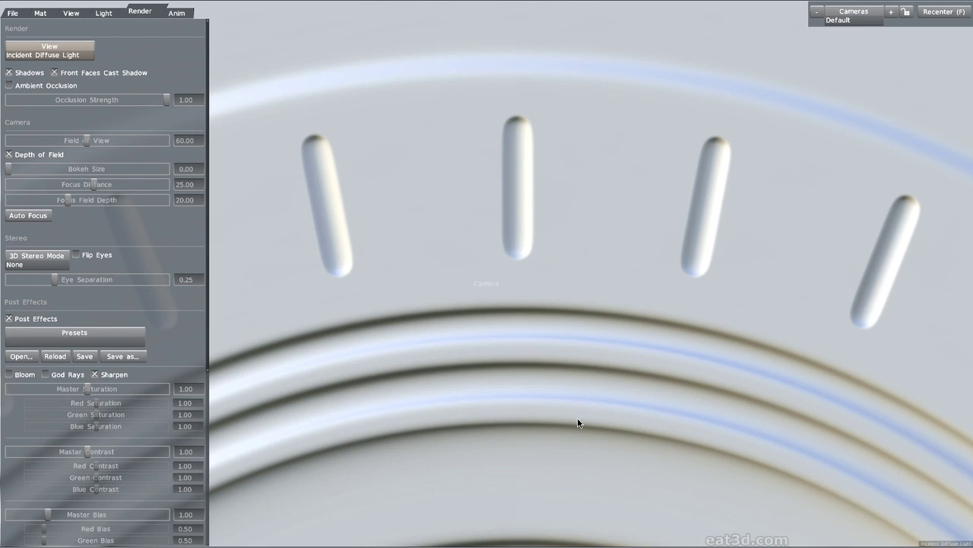
right_drag(577, 418, 582, 193)
right_drag(584, 363, 606, 311)
key(f)
drag(607, 310, 644, 296)
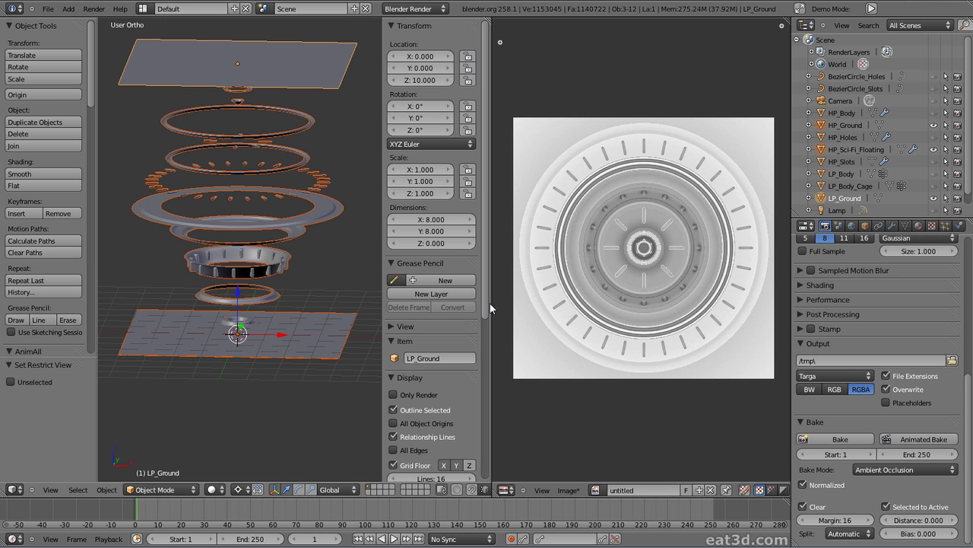
- Bring up the area divider options to join away the baked image editor
right_click(491, 304)
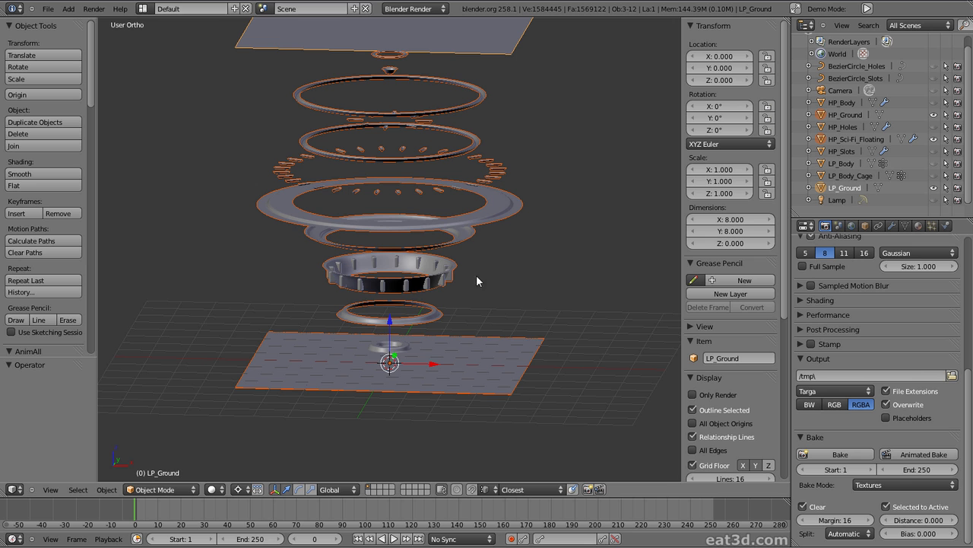
- Hide everything but LP_Body, frame it, and show it textured from the front
key(h)
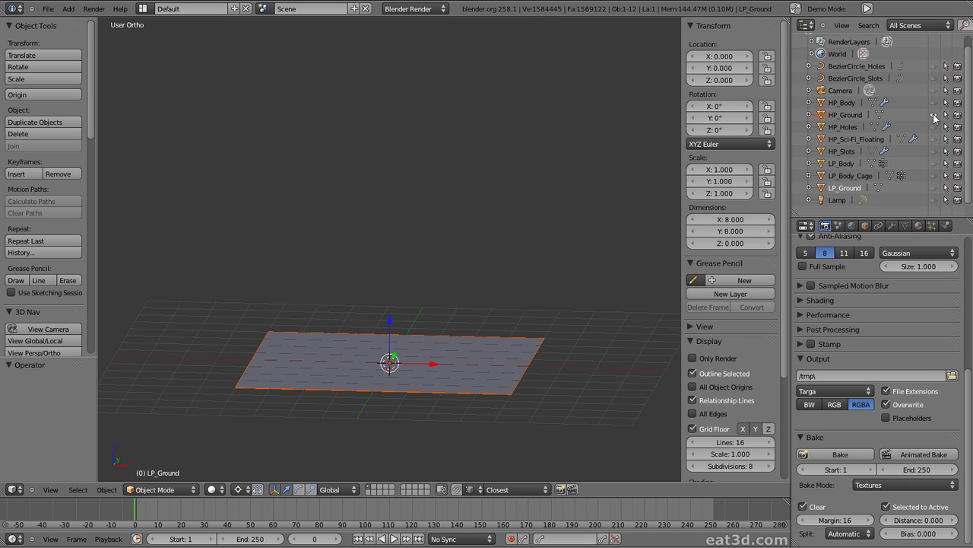
click(934, 164)
key(Home)
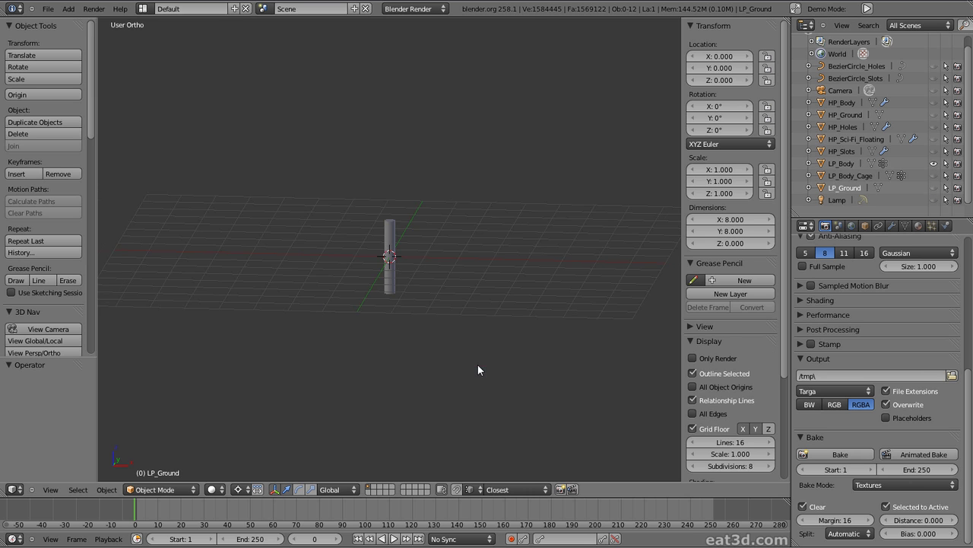
key(alt+z)
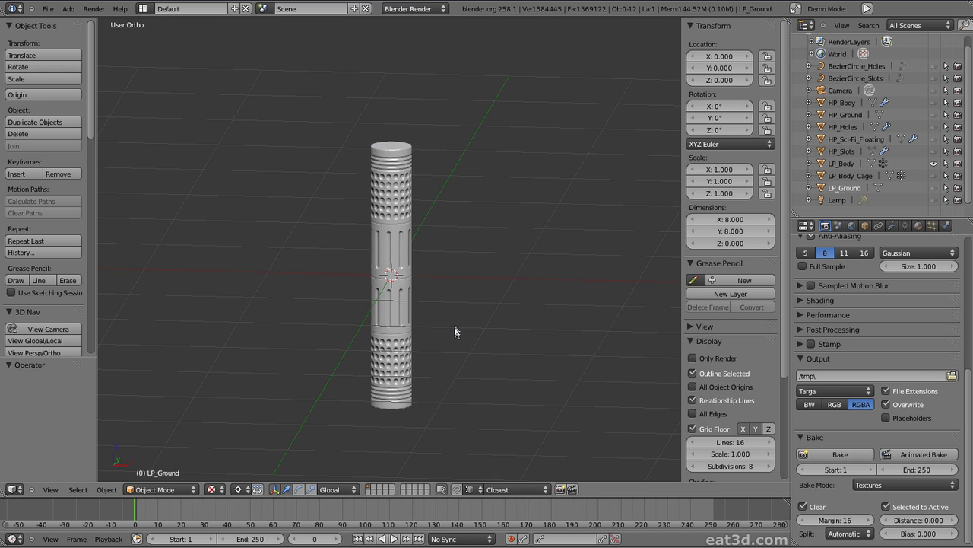
key(KP_1)
- Turn on Only Render and orbit around the body before returning to the front view
click(692, 358)
scroll(408, 357, up, 2)
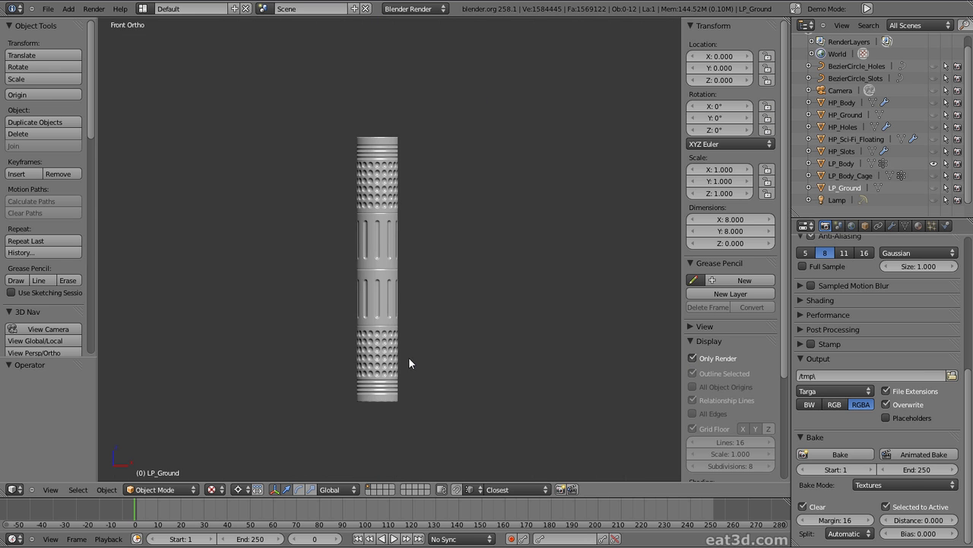
middle_drag(421, 335, 438, 281)
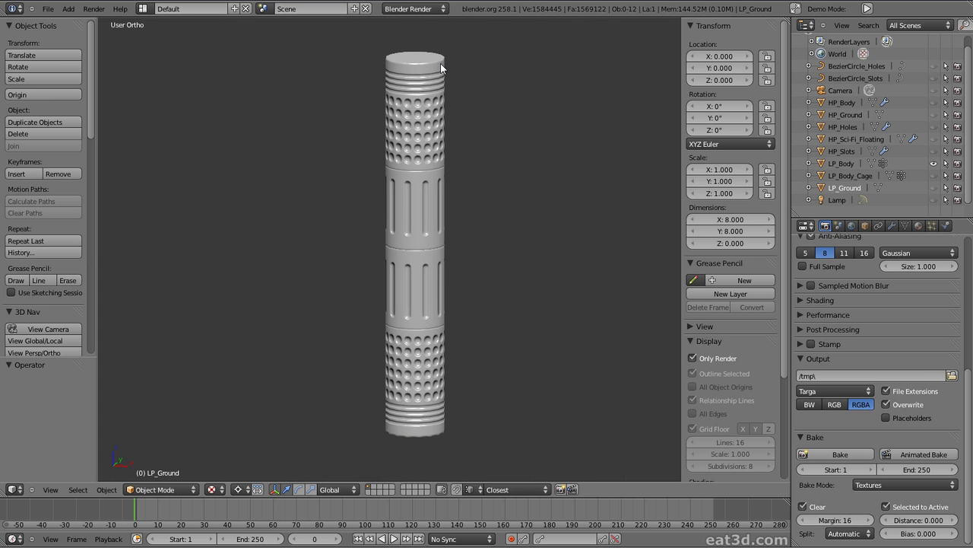
scroll(441, 287, up, 3)
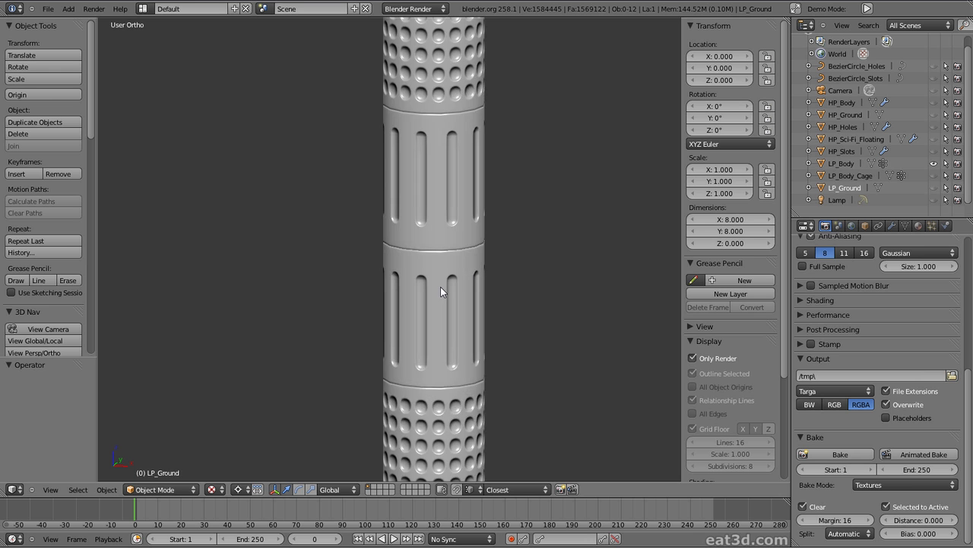
scroll(475, 246, down, 3)
middle_drag(480, 249, 518, 244)
key(KP_1)
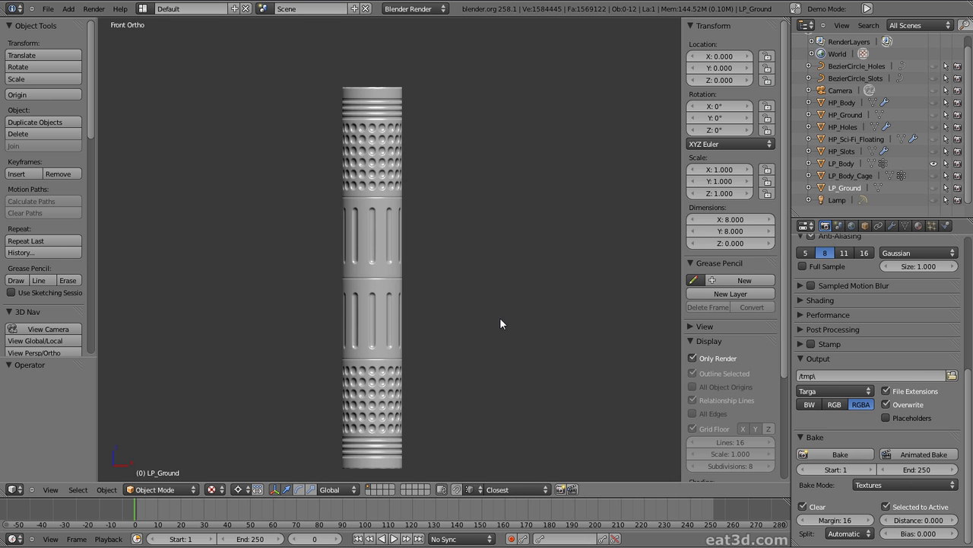
- Restore overlays, hide LP_Body, and show HP_Slots, HP_Holes and HP_Body
click(693, 358)
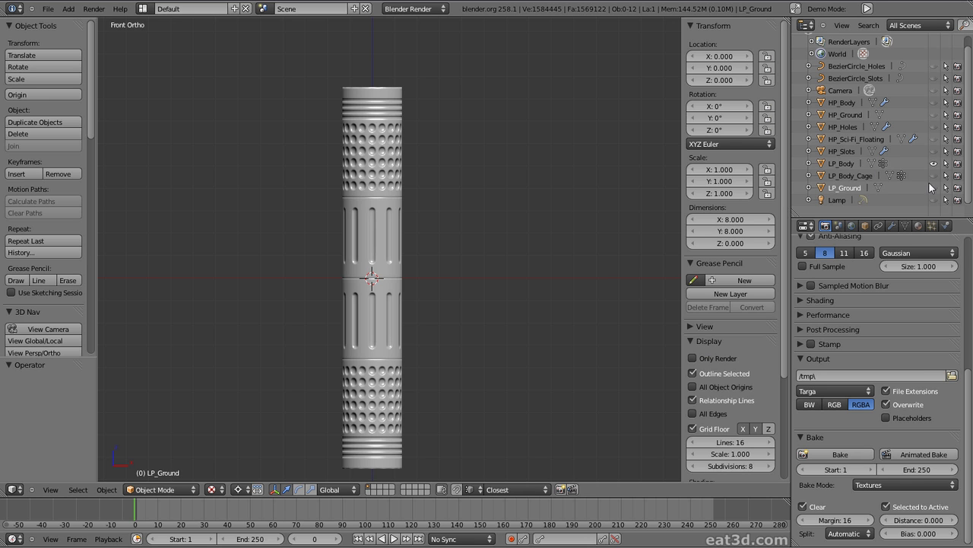
click(934, 163)
click(934, 151)
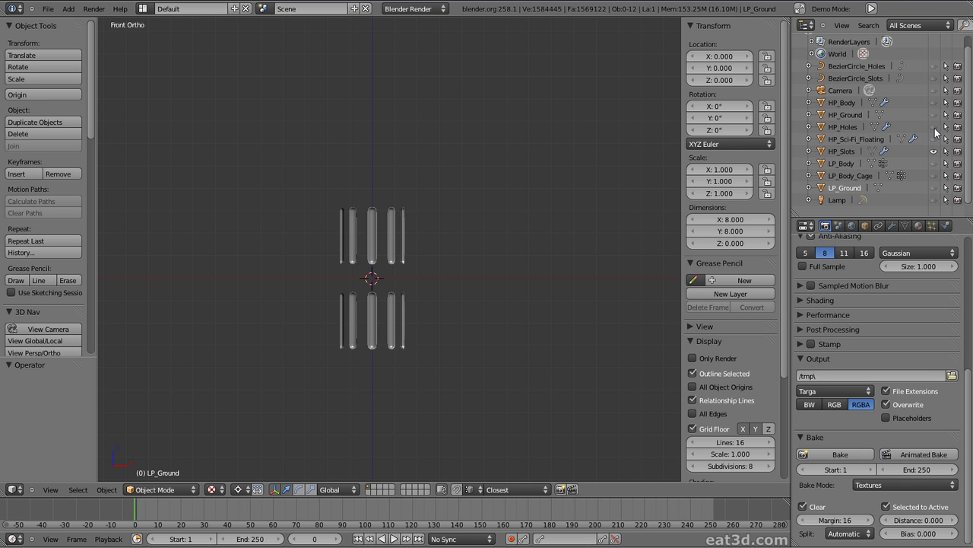
click(934, 127)
click(934, 103)
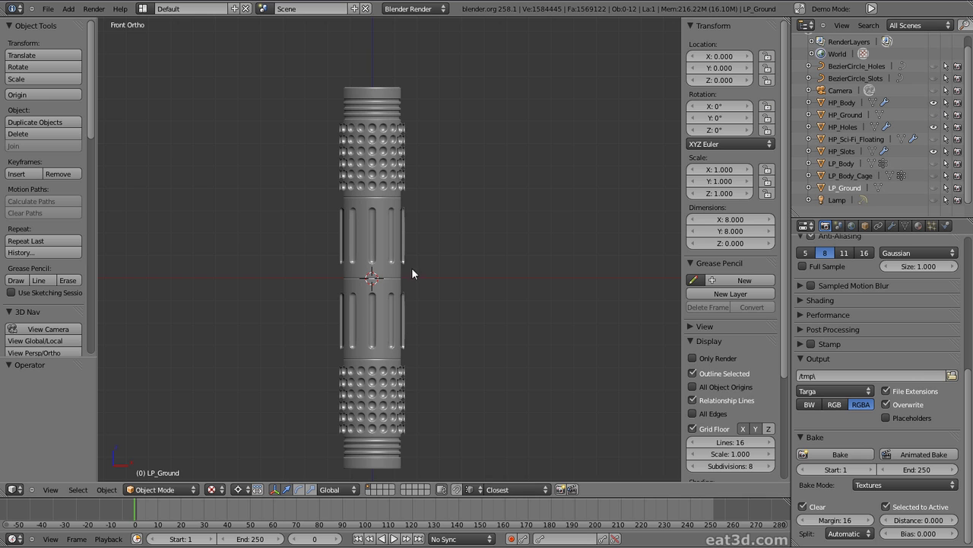
- Inspect the high-poly slots up close, return to front view, and select HP_Slots
shift+scroll(410, 291, down, 2)
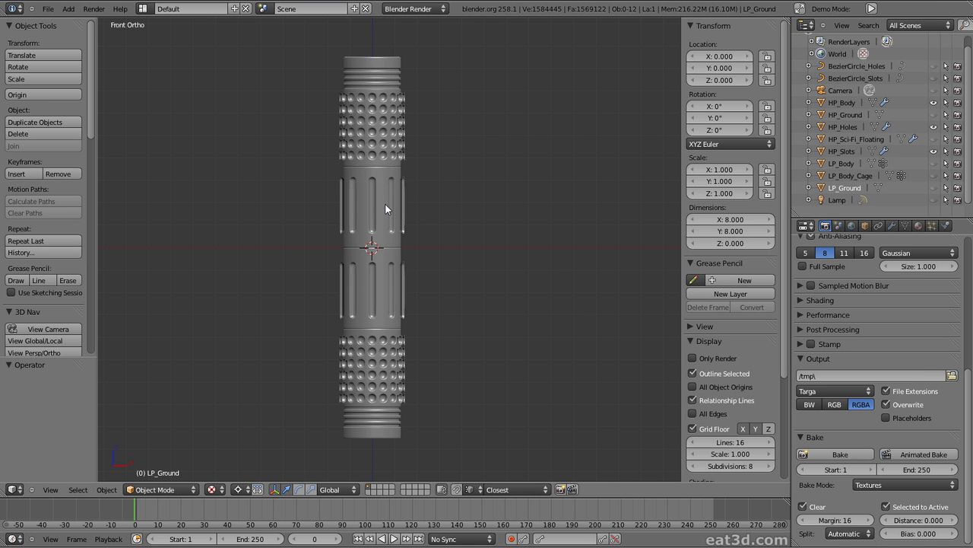
scroll(426, 209, up, 1)
middle_drag(395, 297, 402, 248)
scroll(400, 238, up, 2)
scroll(445, 280, down, 1)
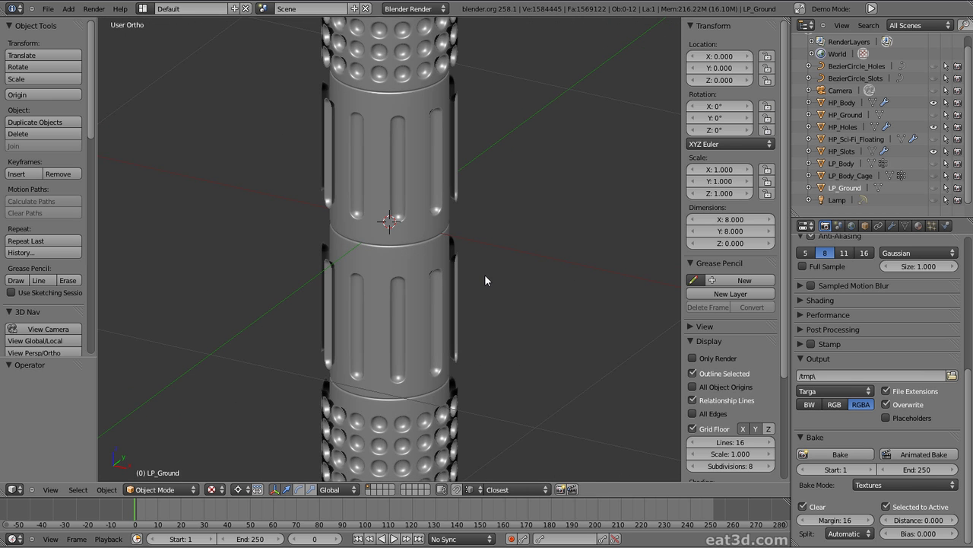
key(KP_1)
scroll(503, 314, down, 2)
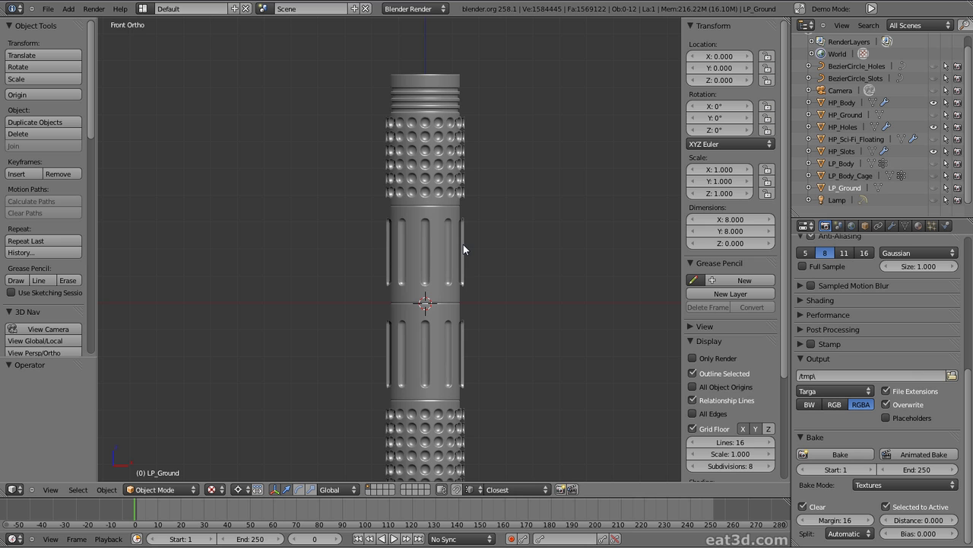
right_click(463, 245)
click(894, 227)
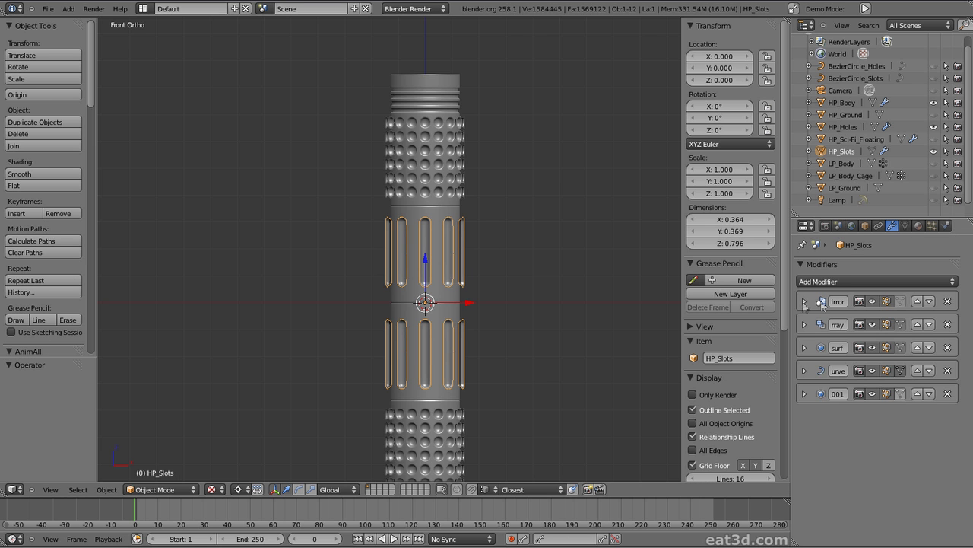
click(804, 302)
click(804, 302)
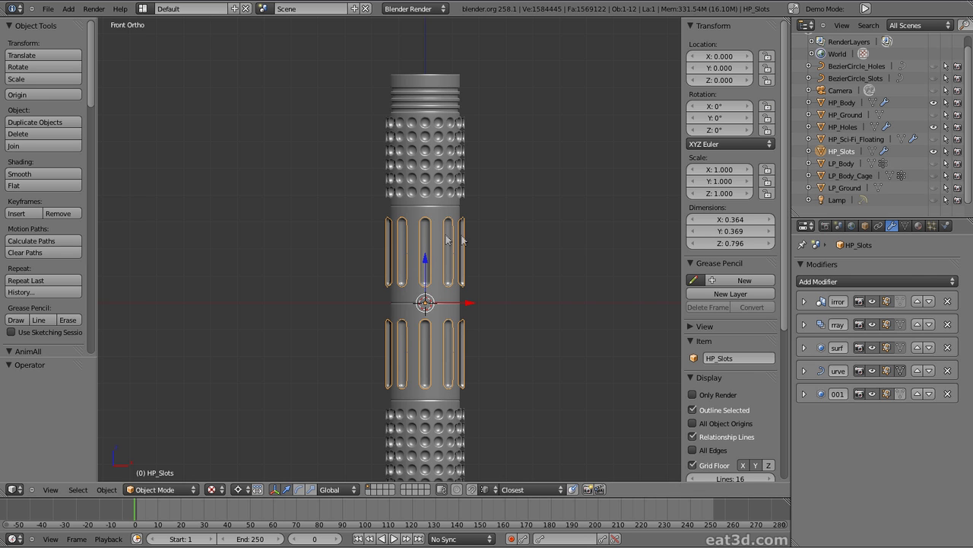
click(804, 372)
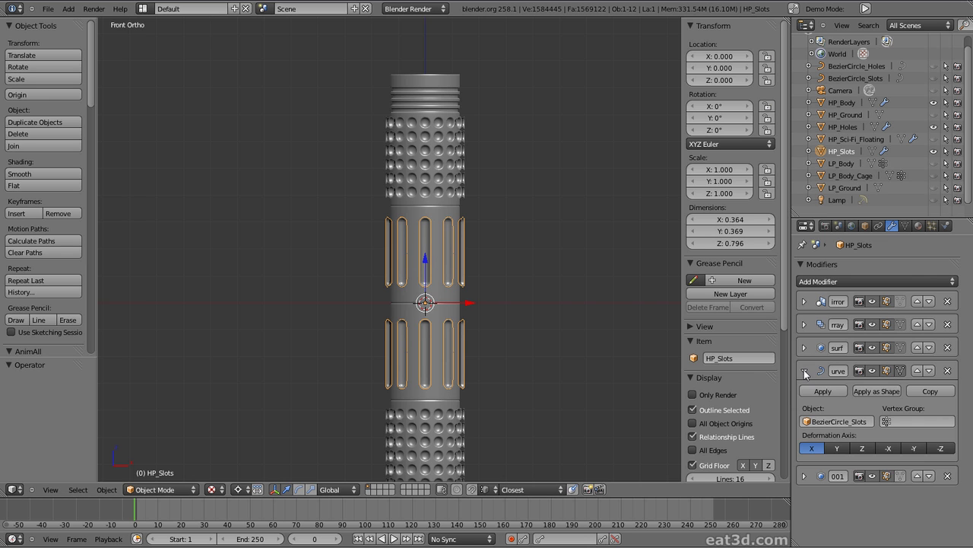
click(841, 449)
click(864, 449)
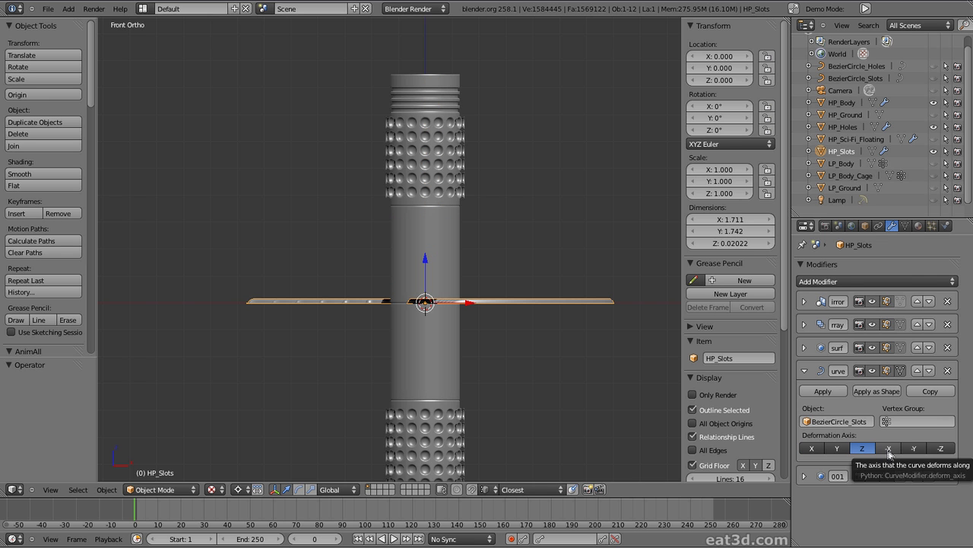
click(886, 452)
click(916, 451)
click(941, 450)
click(814, 449)
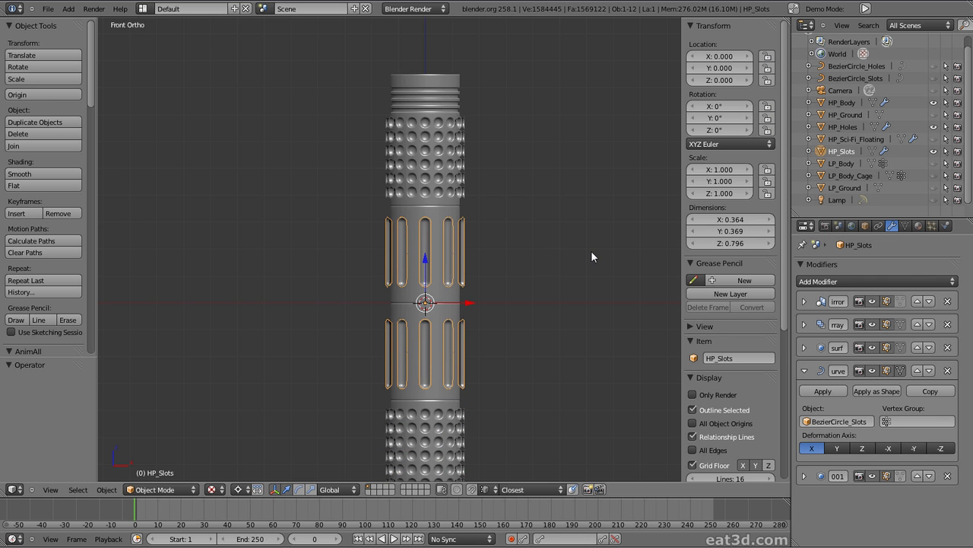
key(a)
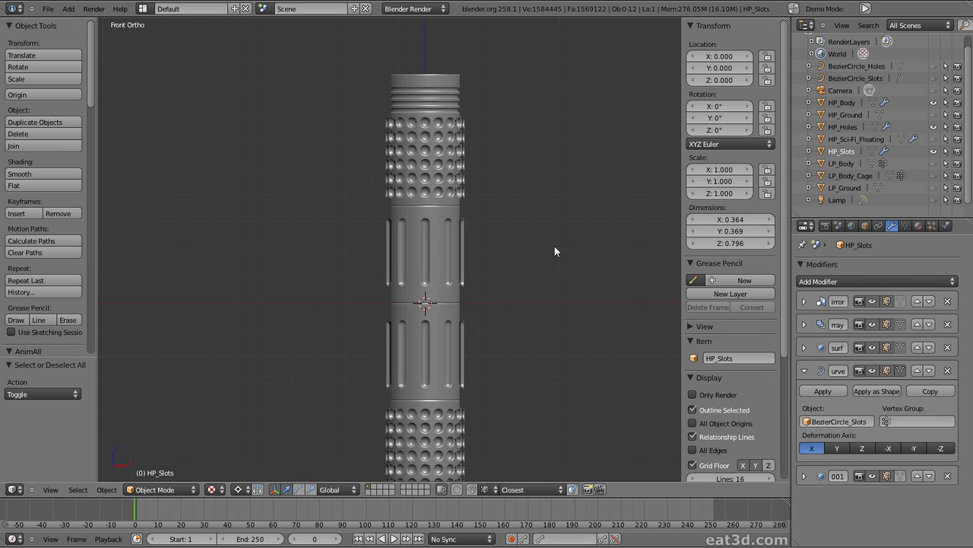
scroll(540, 250, up, 5)
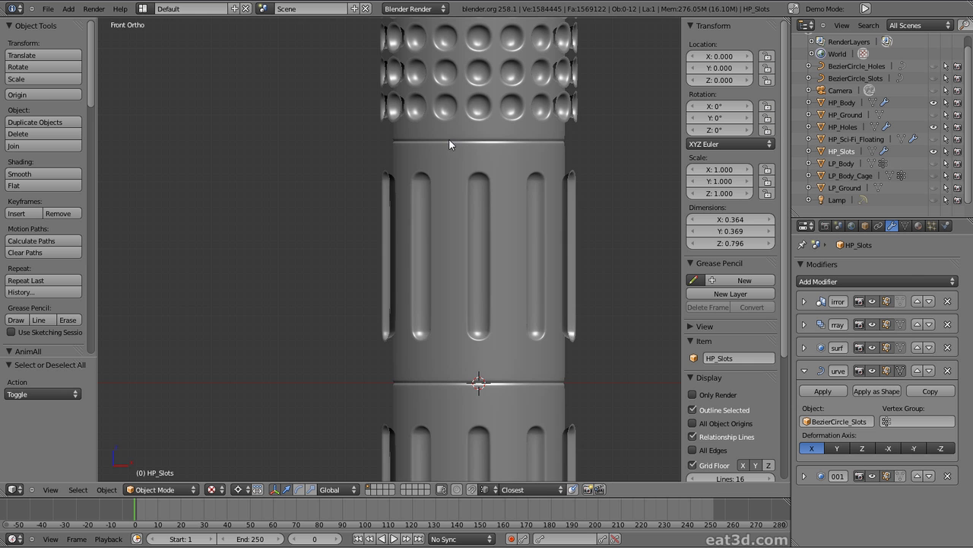
scroll(437, 166, down, 6)
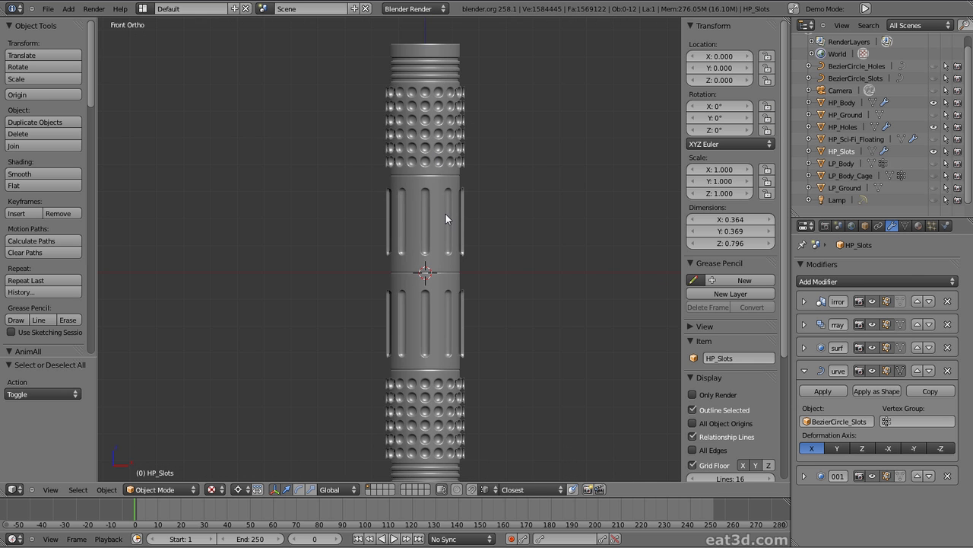
shift+scroll(448, 216, down, 2)
ctrl+scroll(449, 217, down, 3)
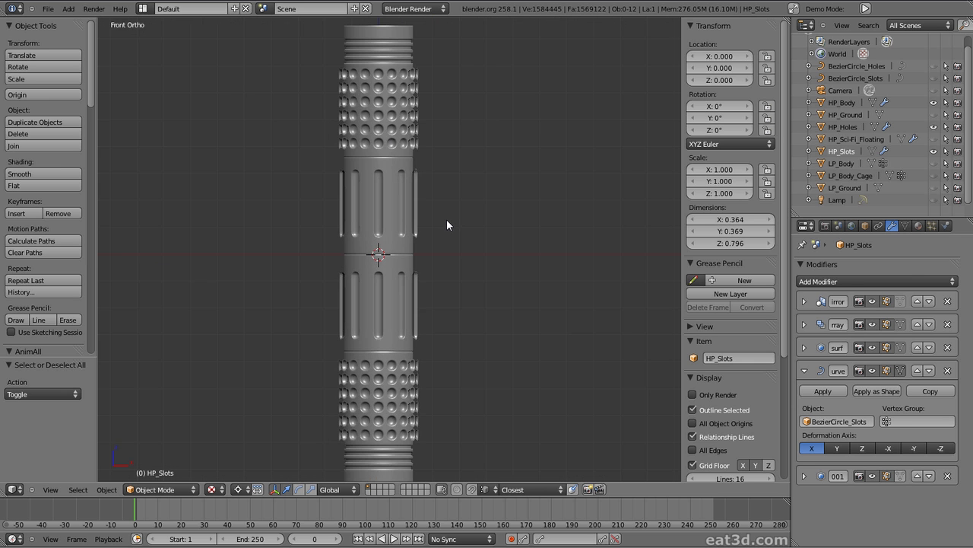
middle_drag(422, 218, 411, 245)
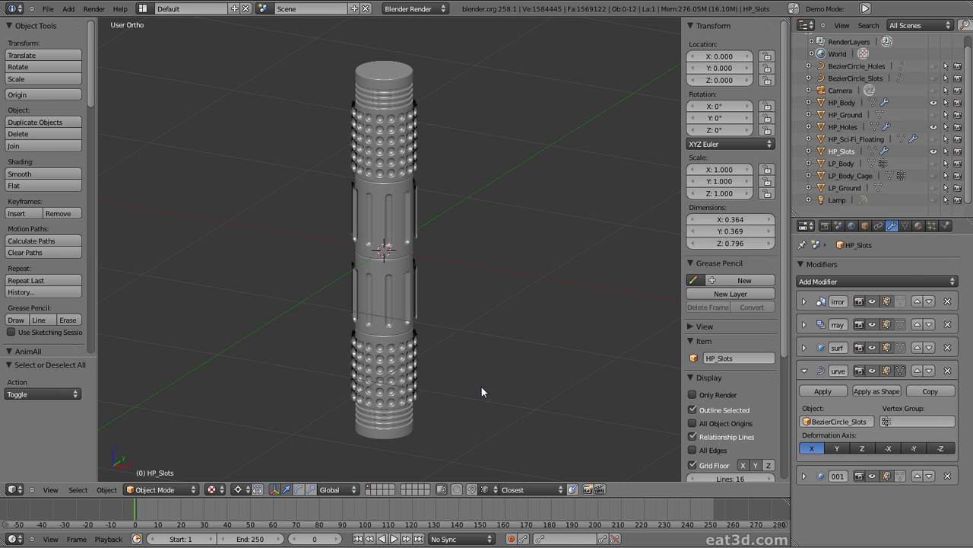
- Hide HP_Body and select HP_Slots
right_click(399, 267)
key(h)
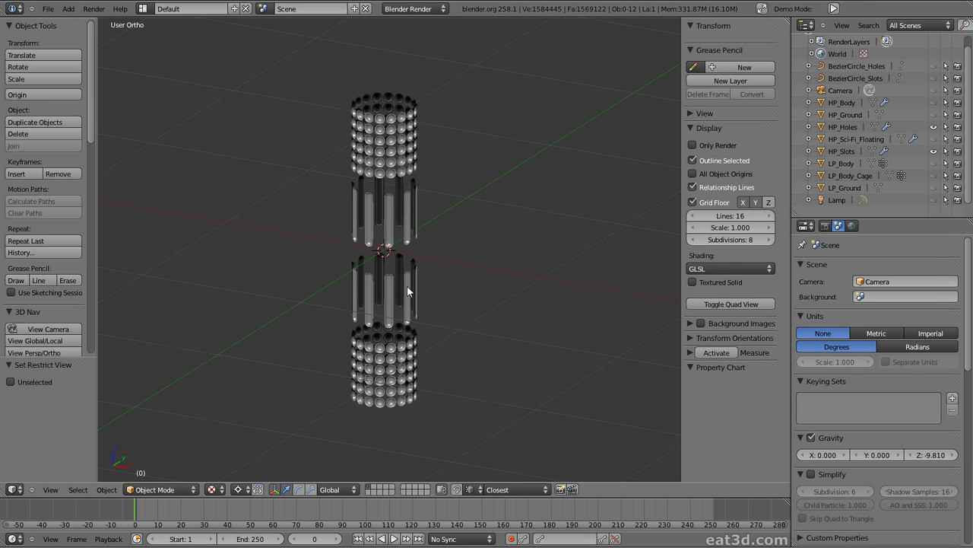
right_click(408, 287)
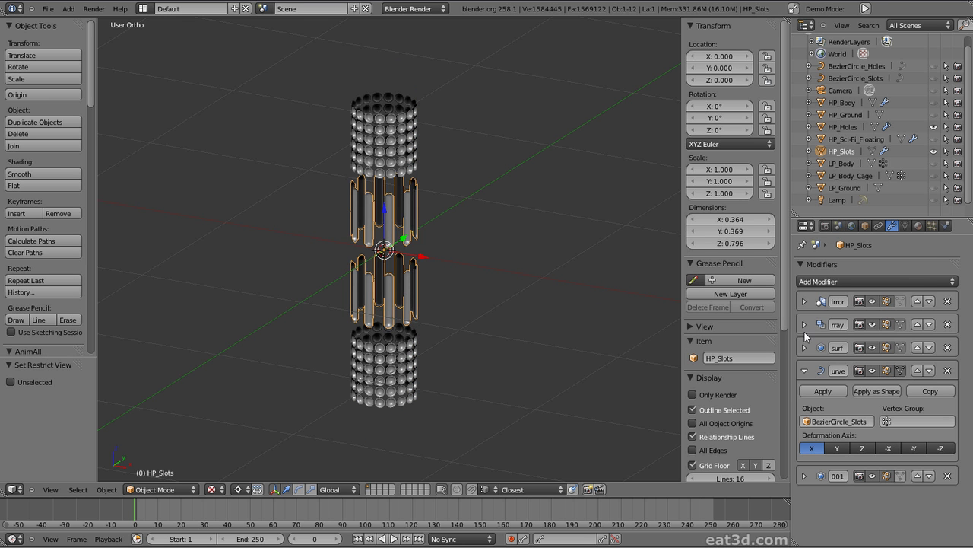
- Turn off the Mirror and Array modifiers' viewport display, leaving a single slot
click(805, 302)
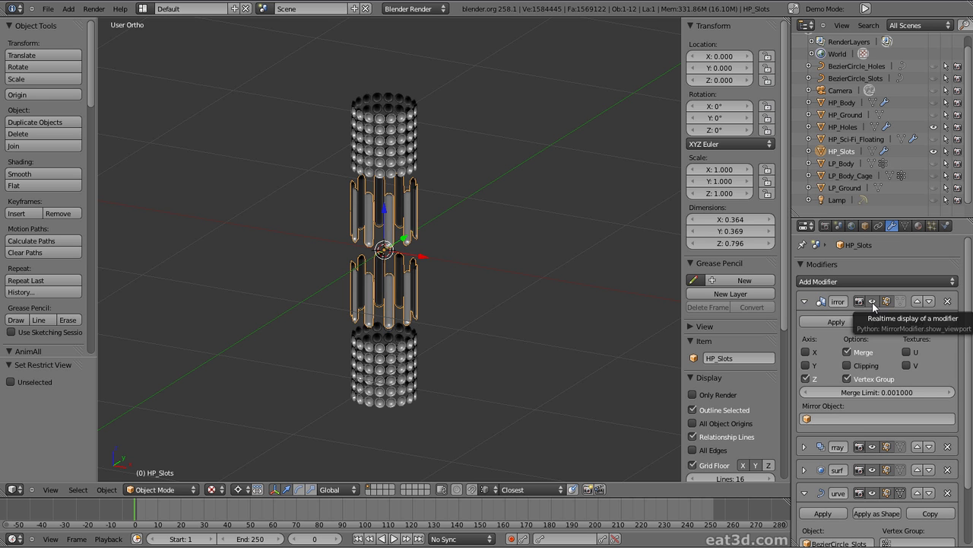
click(873, 303)
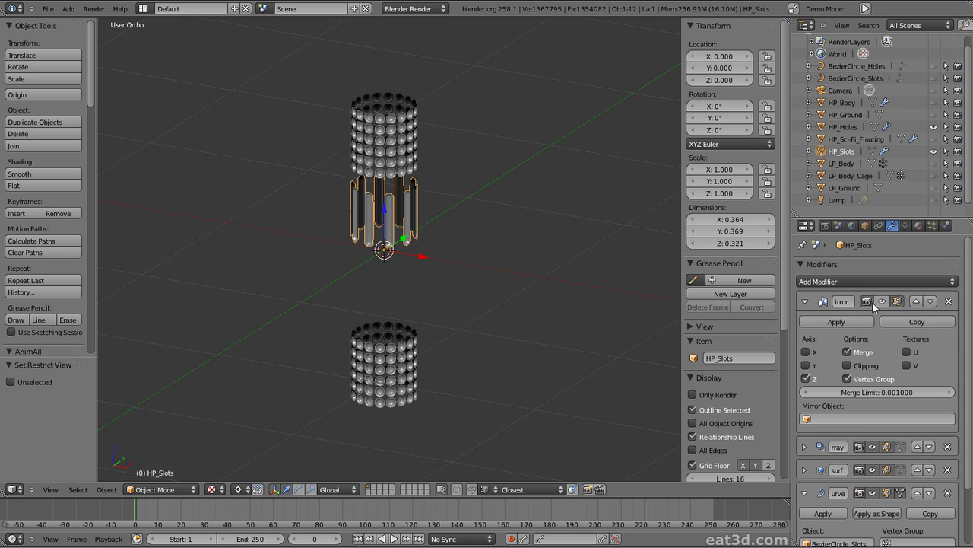
click(806, 301)
click(803, 325)
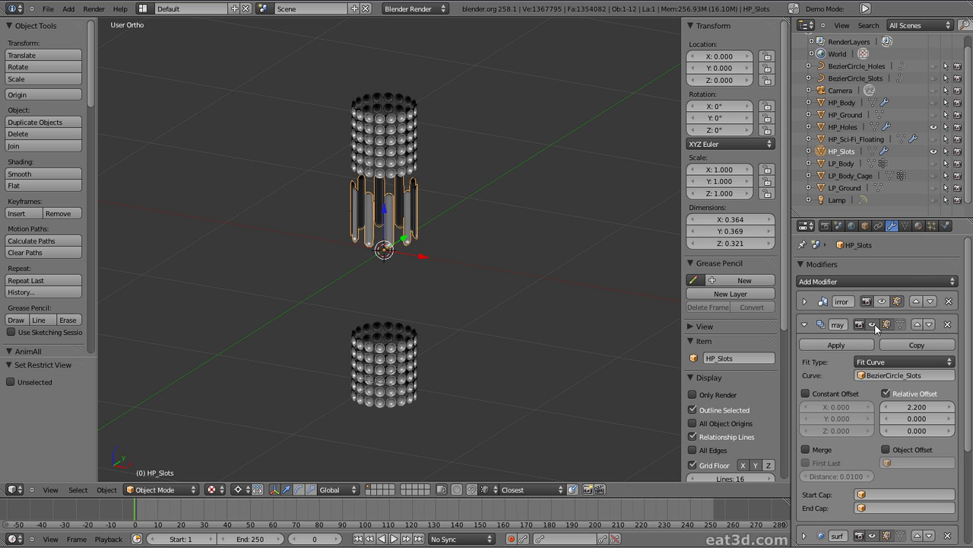
click(873, 324)
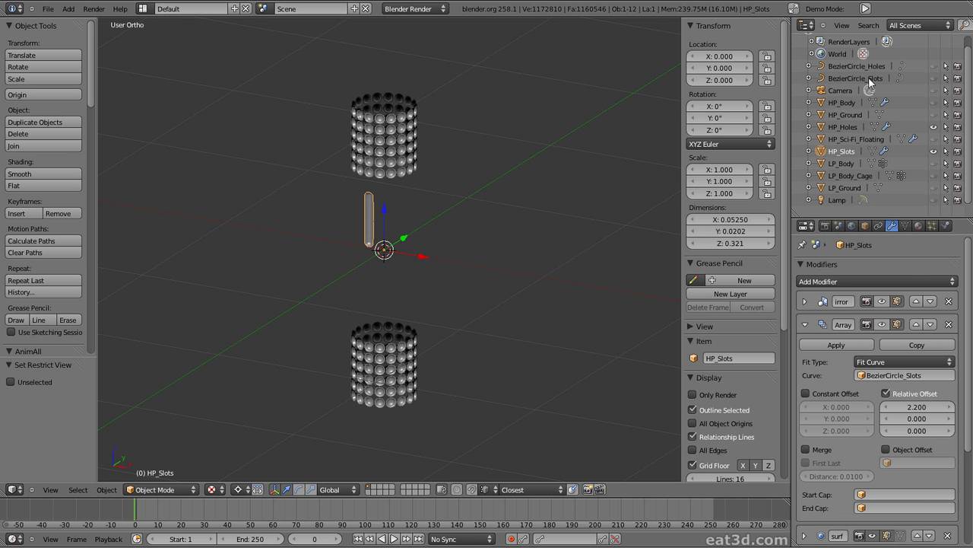
- Unhide BezierCircle_Slots and adjust the Subsurf and curve modifier display toggles
click(934, 78)
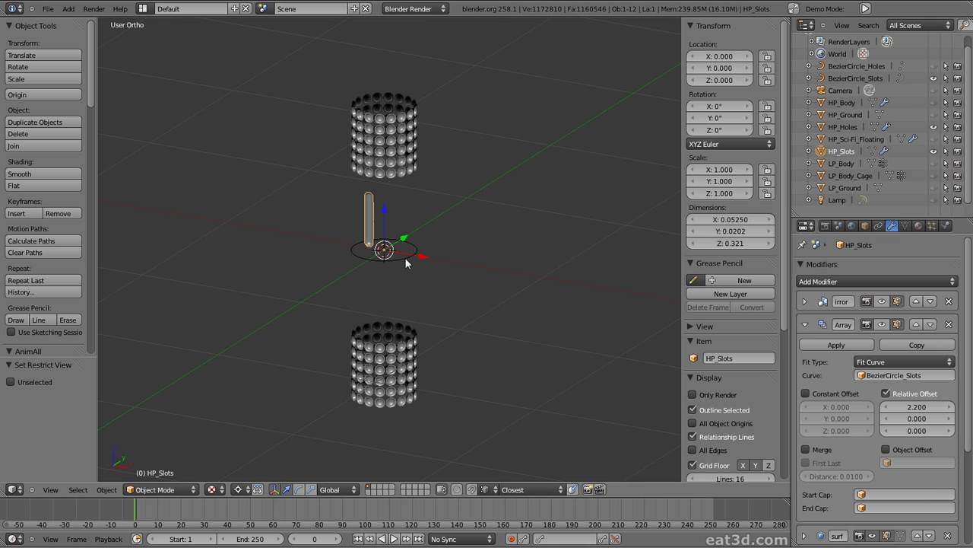
click(805, 324)
click(805, 347)
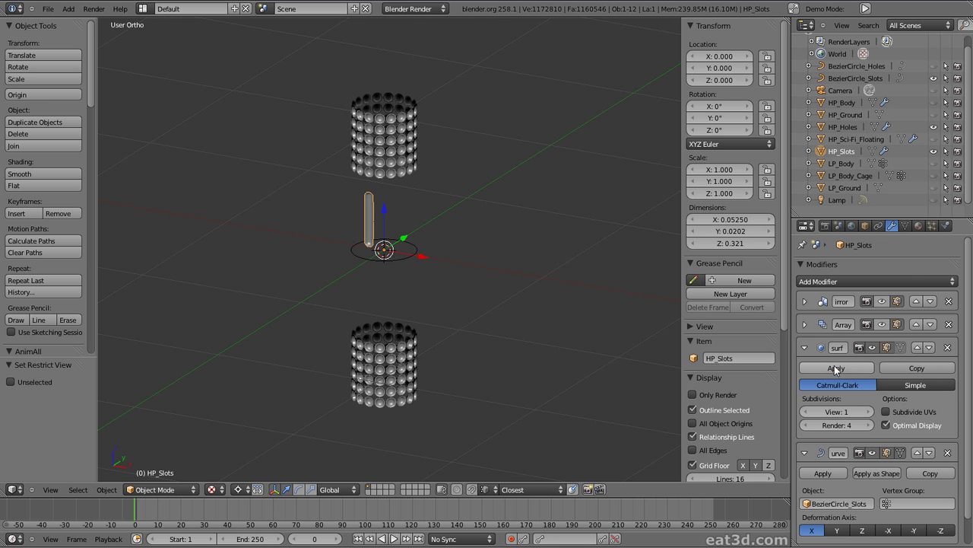
click(874, 347)
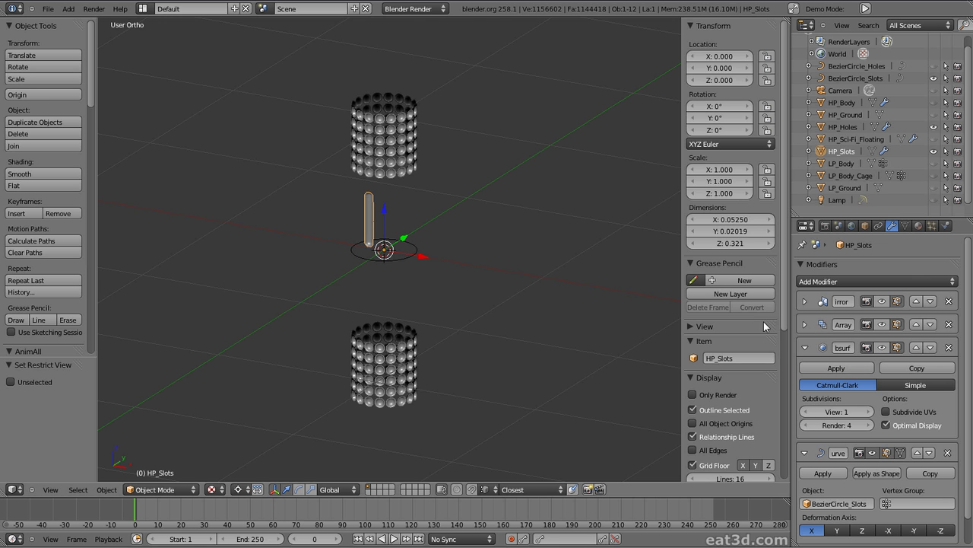
click(804, 347)
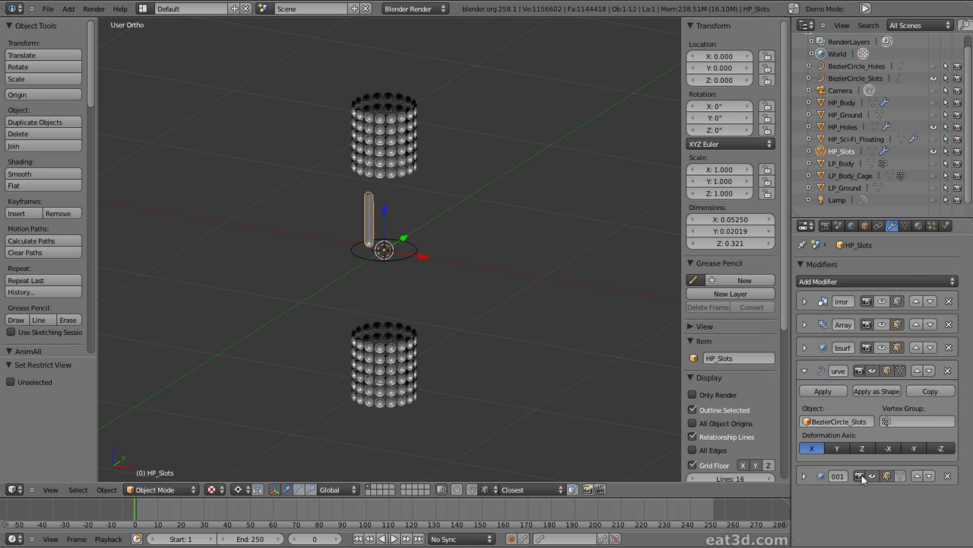
click(867, 476)
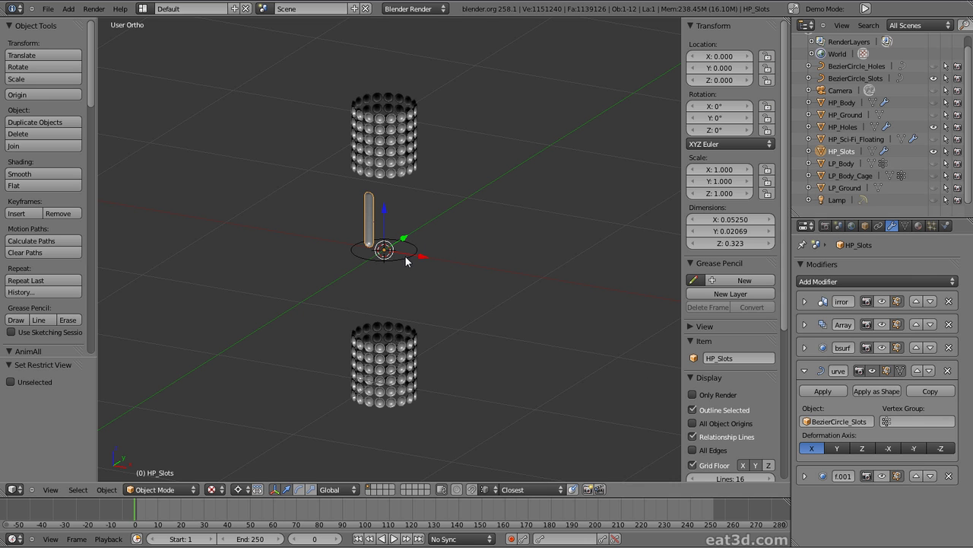
- Set the Array modifier to Fixed Count with 10 copies and turn off the curve bend
click(805, 324)
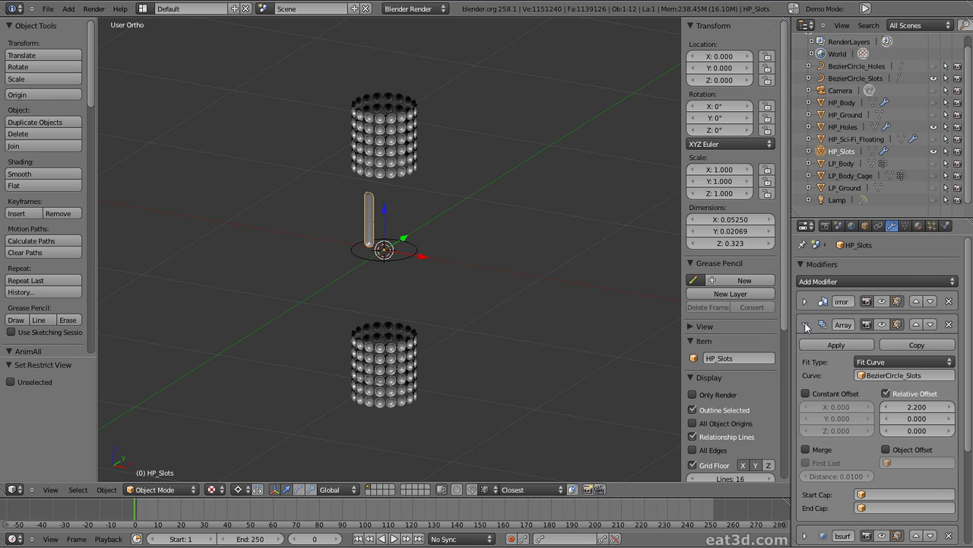
click(879, 364)
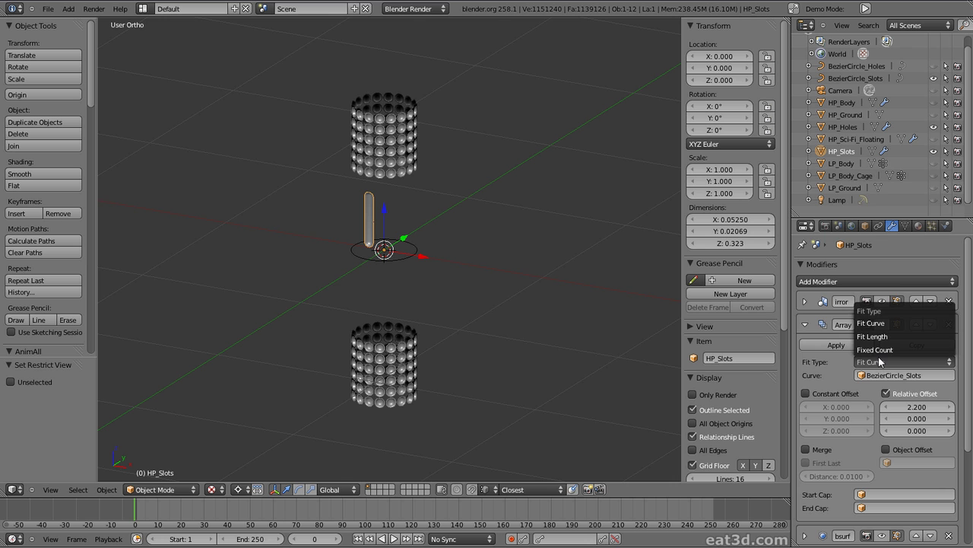
click(875, 349)
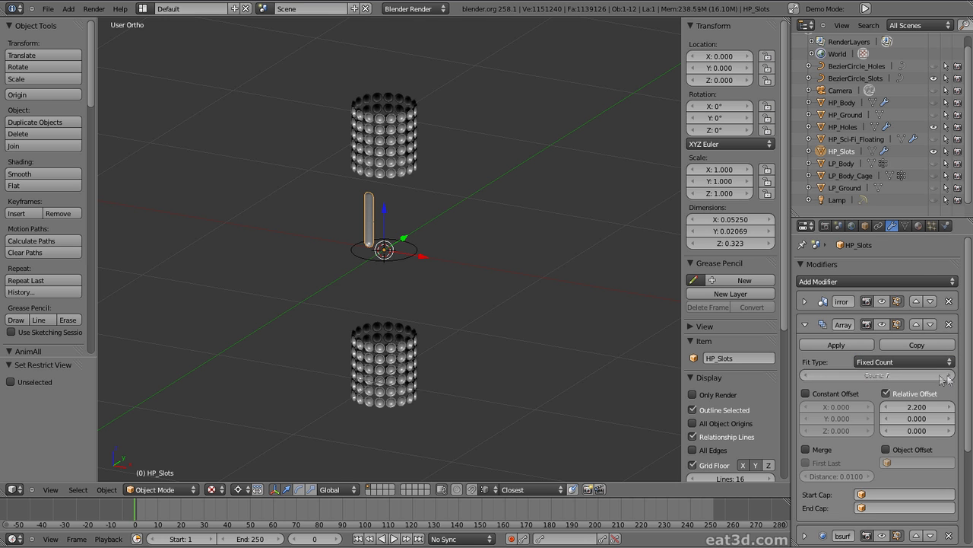
drag(949, 378, 901, 380)
click(804, 324)
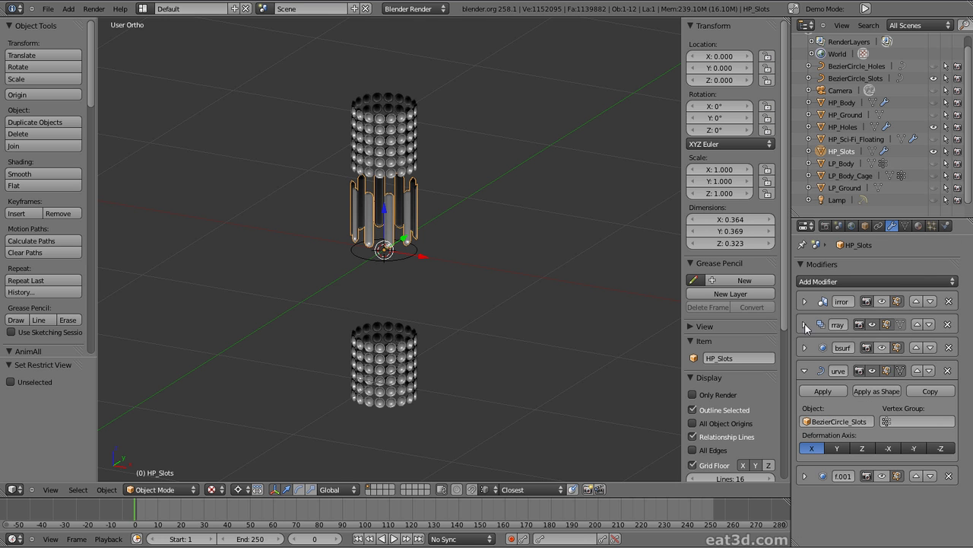
click(873, 371)
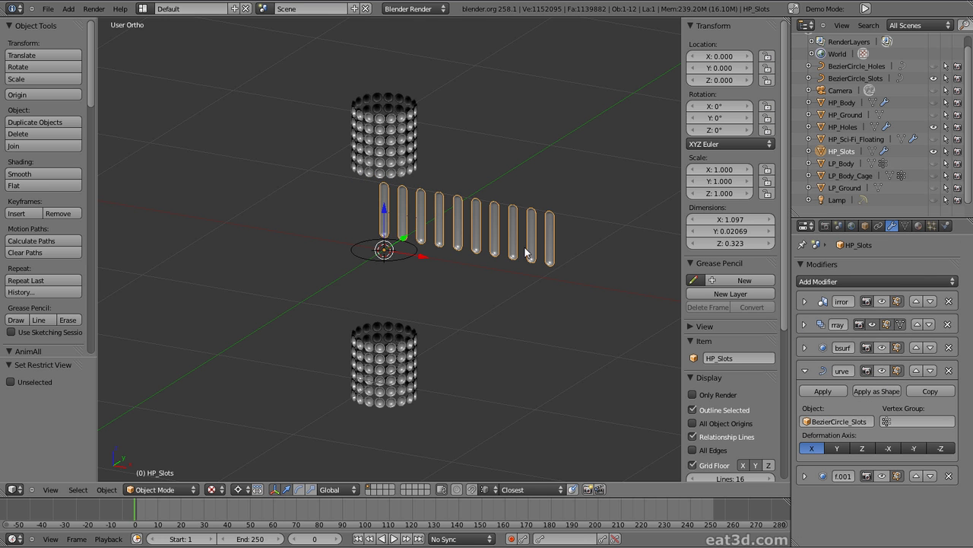
- Edit the slot mesh from the front with array copies hidden and nothing selected
key(KP_1)
scroll(523, 253, up, 5)
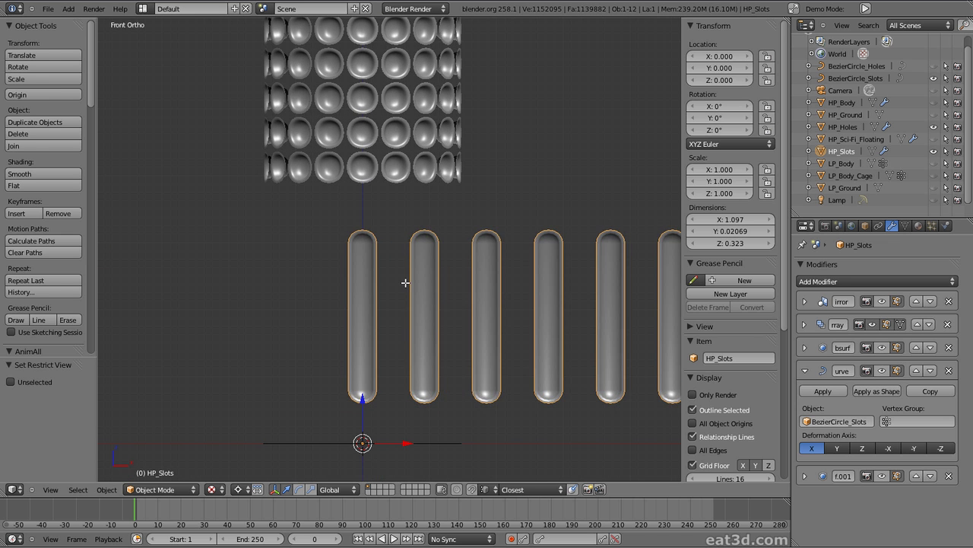
key(Tab)
click(871, 324)
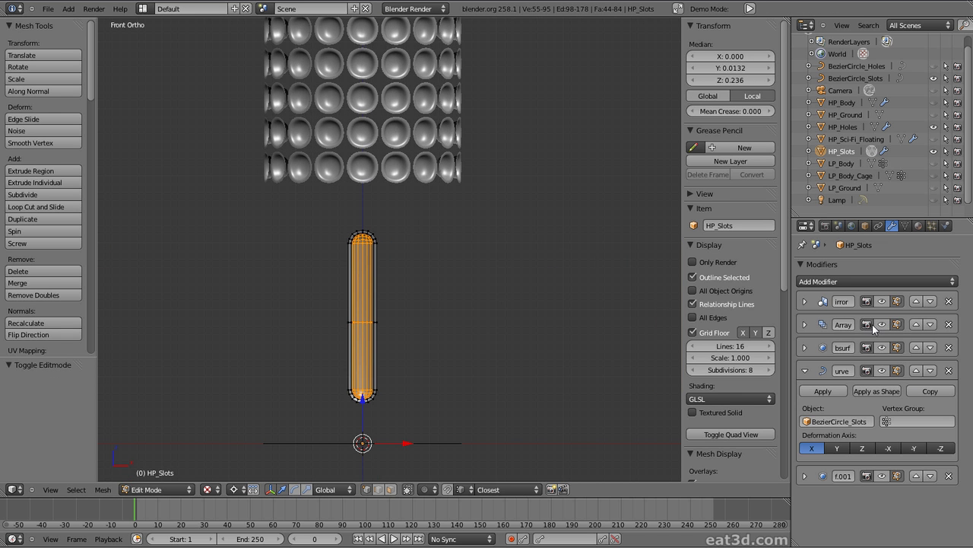
scroll(373, 278, up, 2)
key(a)
middle_drag(387, 263, 411, 265)
key(KP_1)
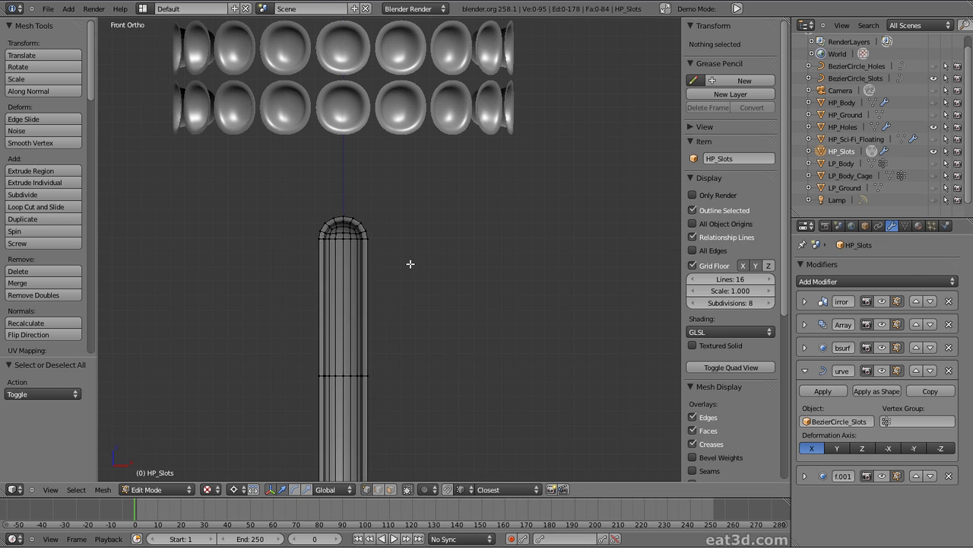
- Re-enable the array and curve edit-mode display, then return to object mode
scroll(410, 264, down, 2)
click(881, 326)
scroll(376, 298, down, 2)
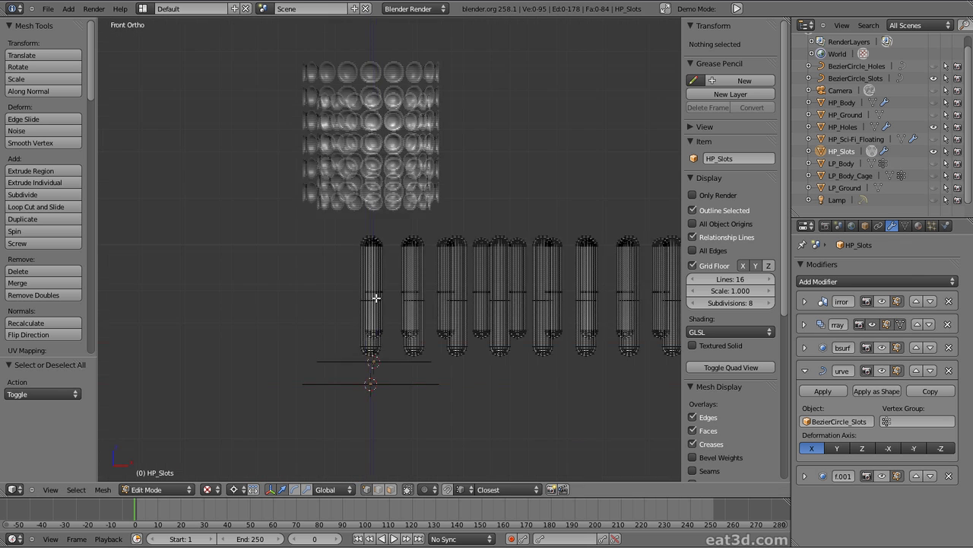
scroll(375, 298, down, 1)
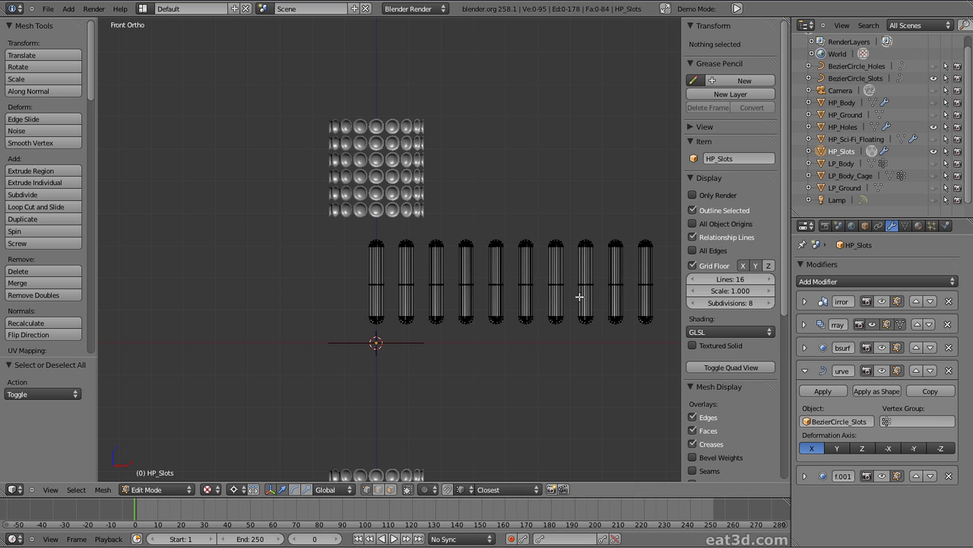
click(897, 370)
scroll(375, 321, up, 1)
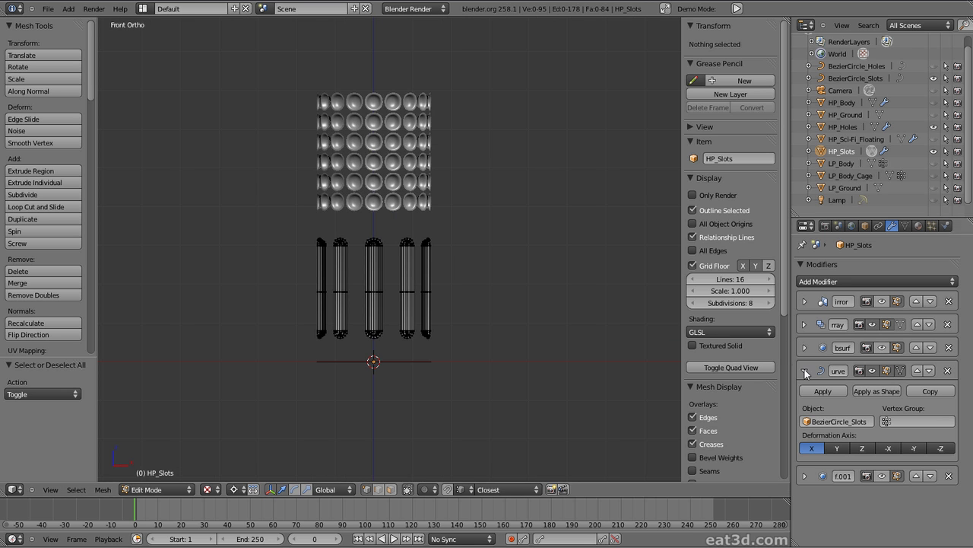
key(Tab)
- Scale the BezierCircle_Slots curve in Edit Mode to spread the slots evenly
right_click(400, 360)
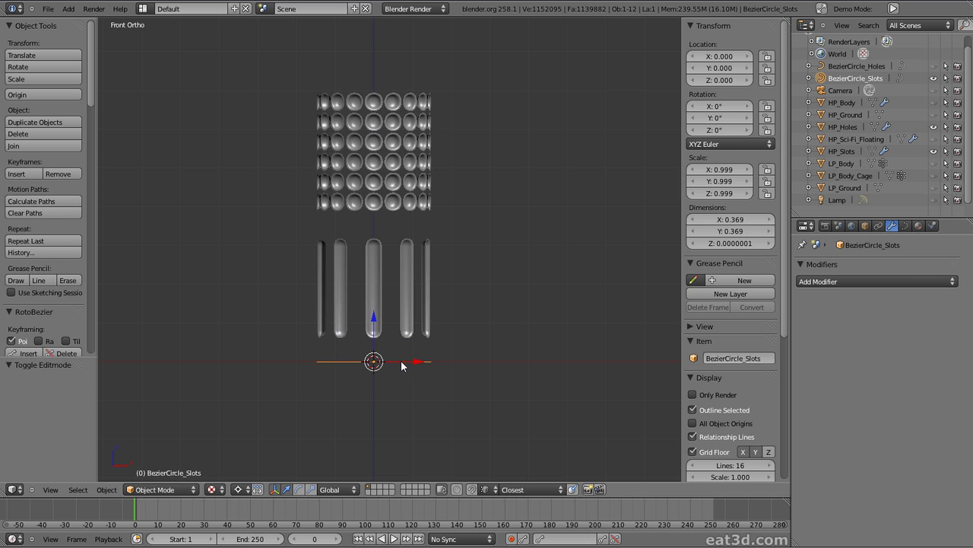
key(Tab)
key(a)
key(s)
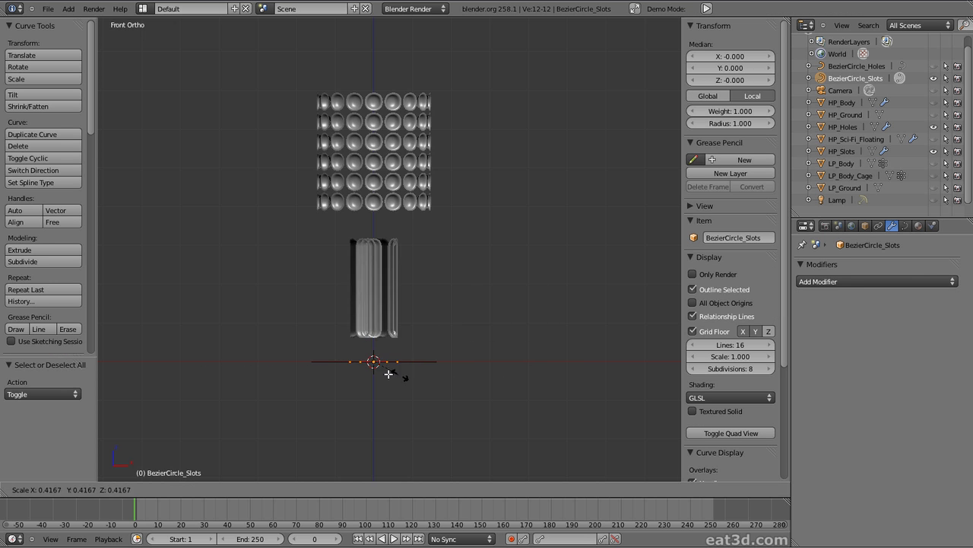
click(456, 349)
key(Tab)
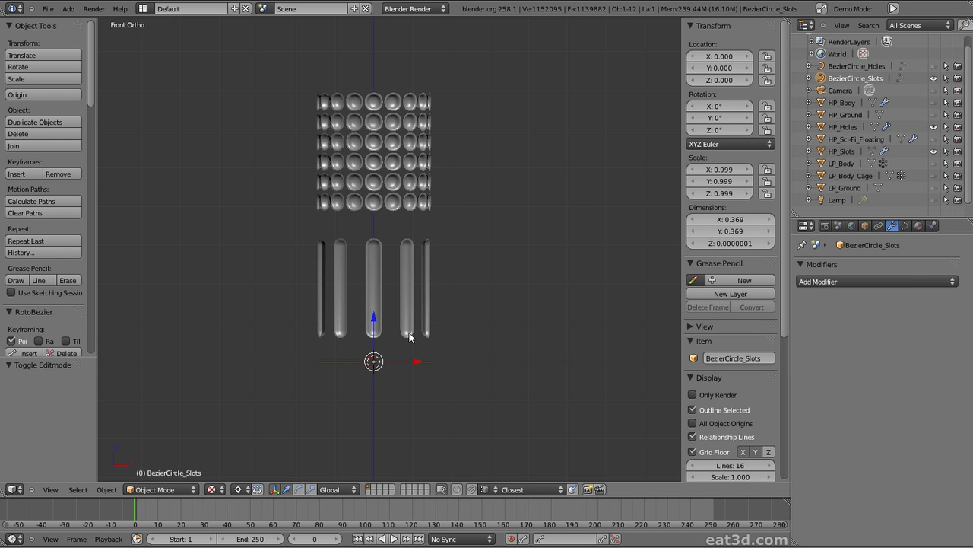
- Set HP_Slots' Array Fit Type to Fit Curve using BezierCircle_Slots
right_click(409, 336)
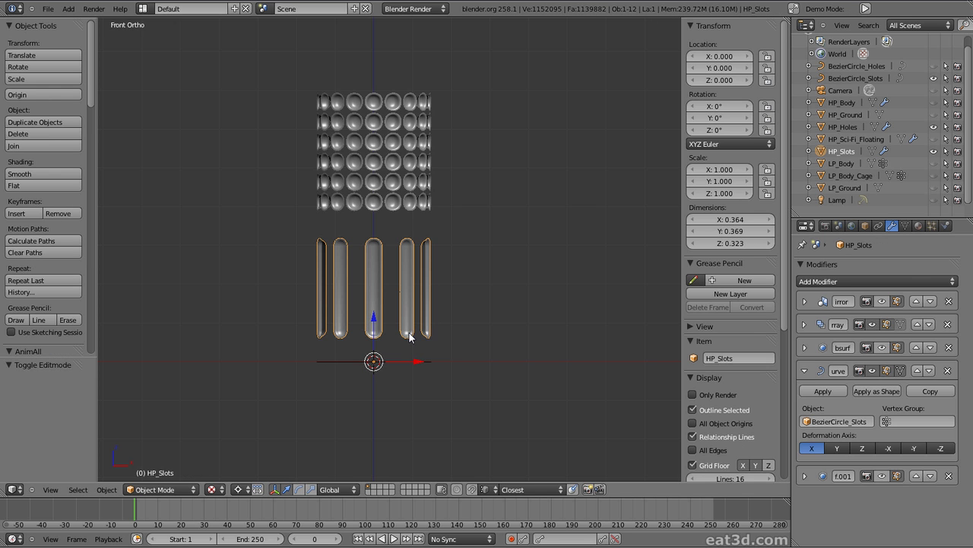
click(804, 324)
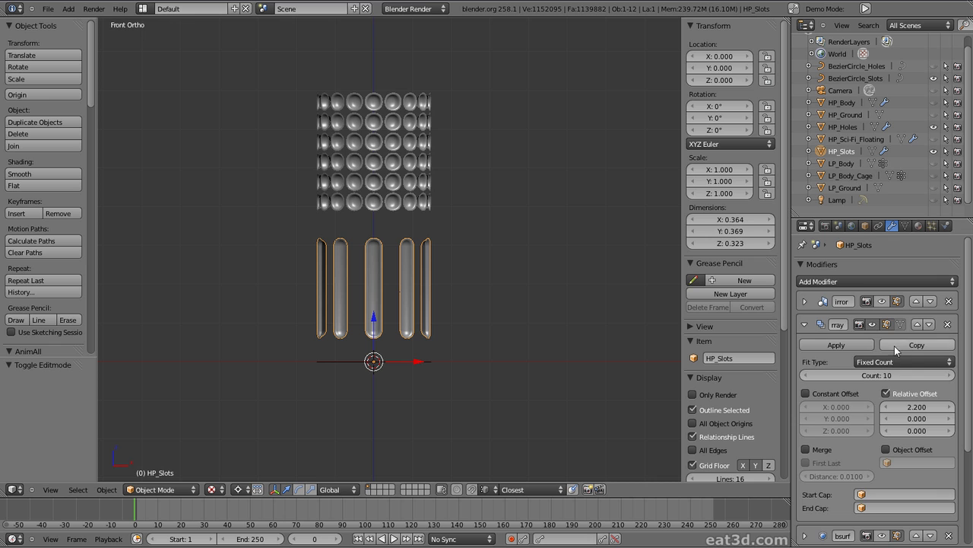
click(885, 361)
click(886, 325)
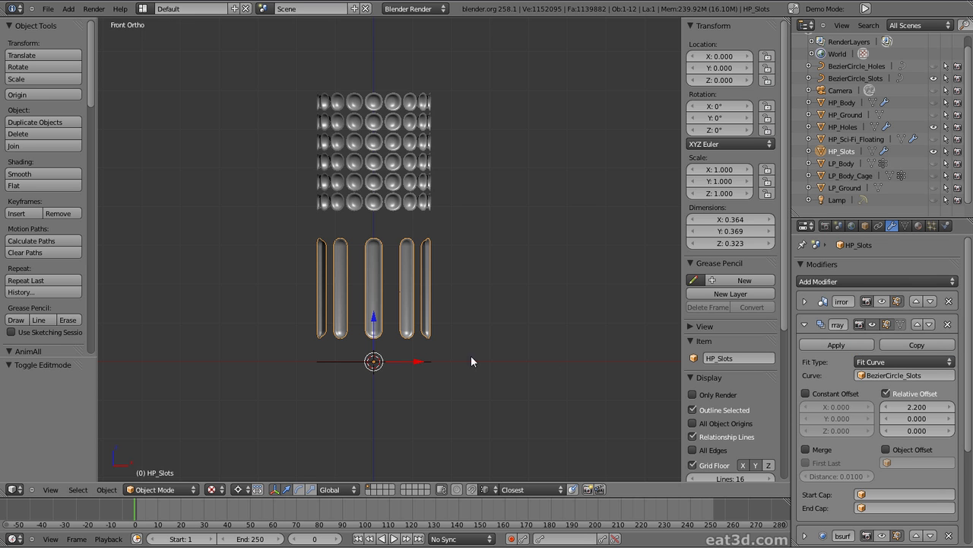
- Try enlarging the slots curve, undo it, and select HP_Holes from the front view
right_click(438, 362)
key(Tab)
key(s)
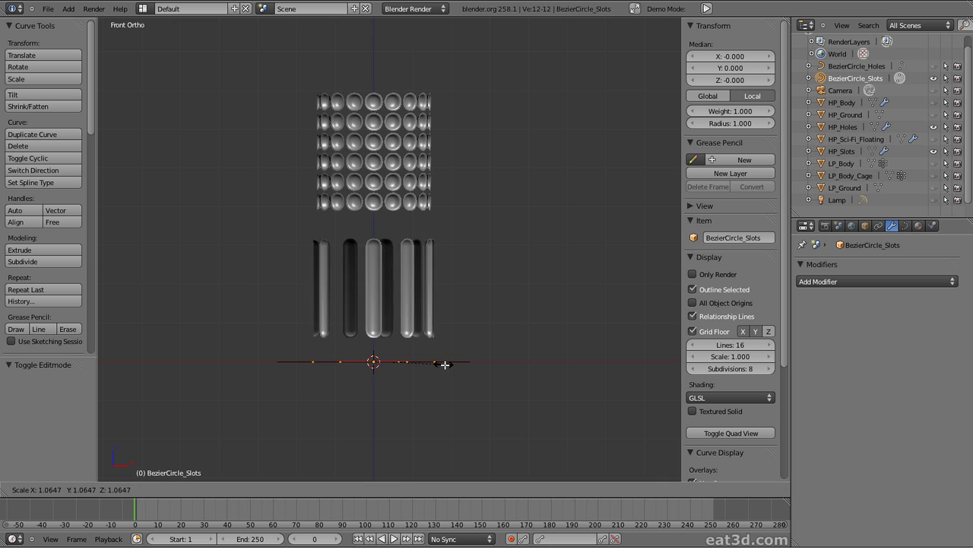
click(580, 391)
middle_drag(581, 391, 517, 410)
key(ctrl+z)
key(Tab)
key(KP_1)
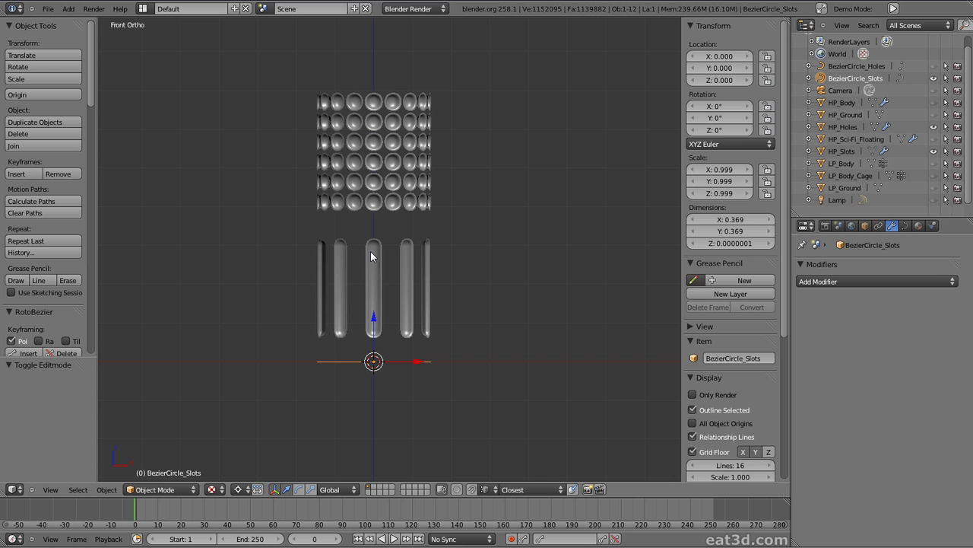
right_click(378, 202)
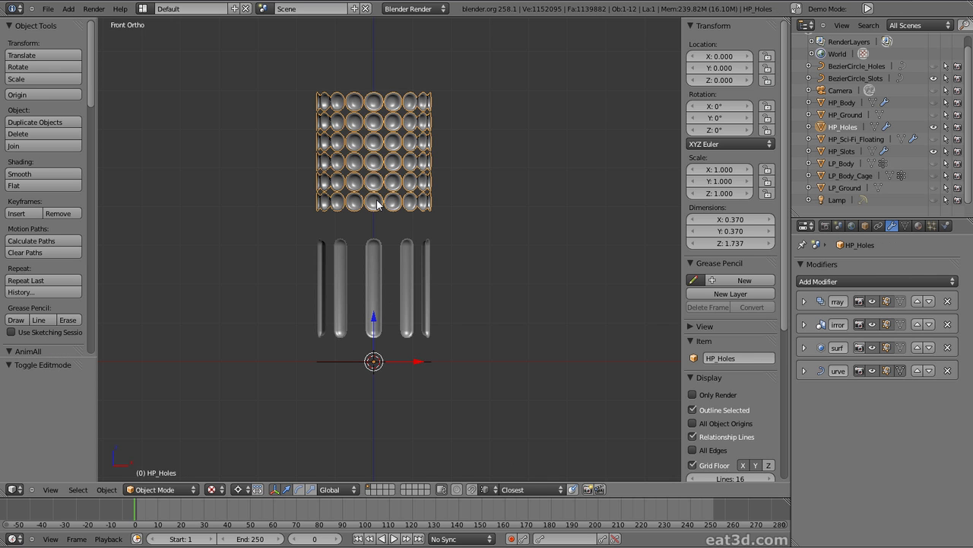
- Toggle the viewport display of HP_Holes' Array, Mirror, Subsurf and Curve modifiers
click(872, 301)
click(873, 324)
click(872, 347)
click(873, 371)
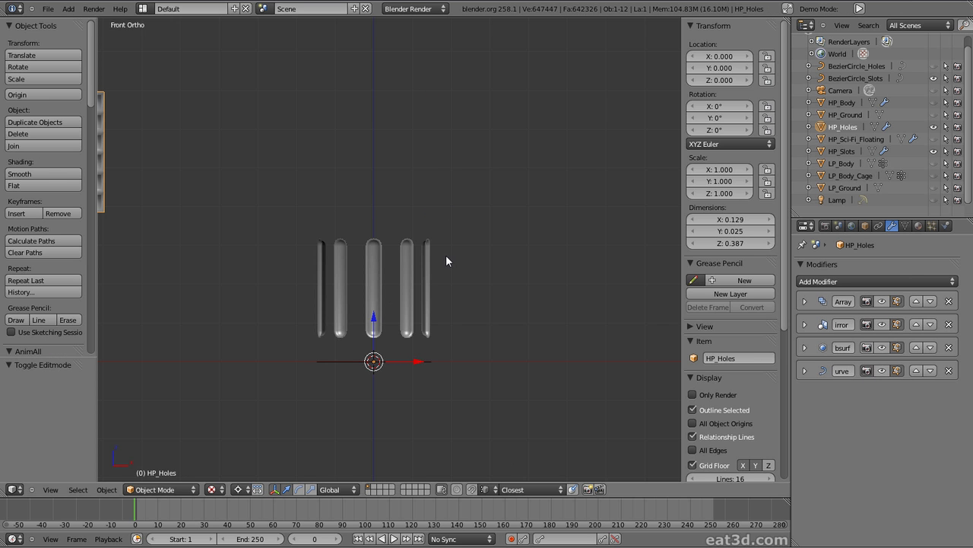
scroll(446, 255, down, 2)
shift+middle_drag(80, 197, 214, 198)
- Enter Edit Mode on HP_Holes and enable edit-mode display for all its modifiers
key(Tab)
scroll(255, 175, up, 3)
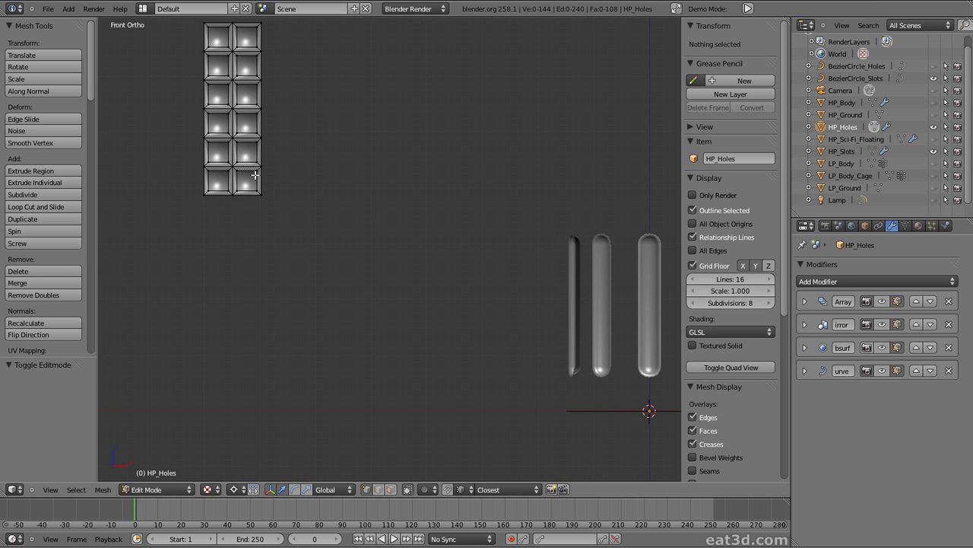
shift+scroll(263, 181, up, 3)
ctrl+scroll(266, 182, up, 2)
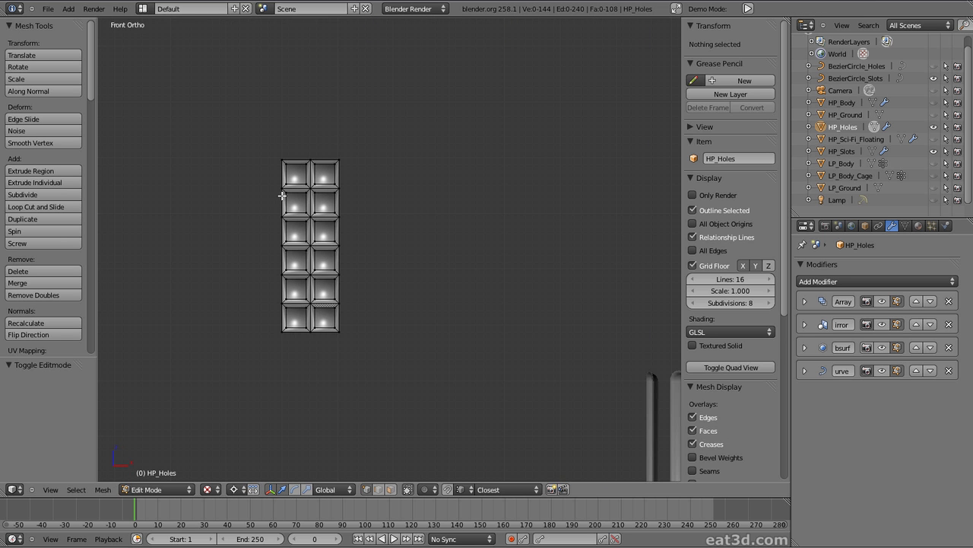
middle_drag(282, 198, 356, 237)
scroll(356, 237, down, 2)
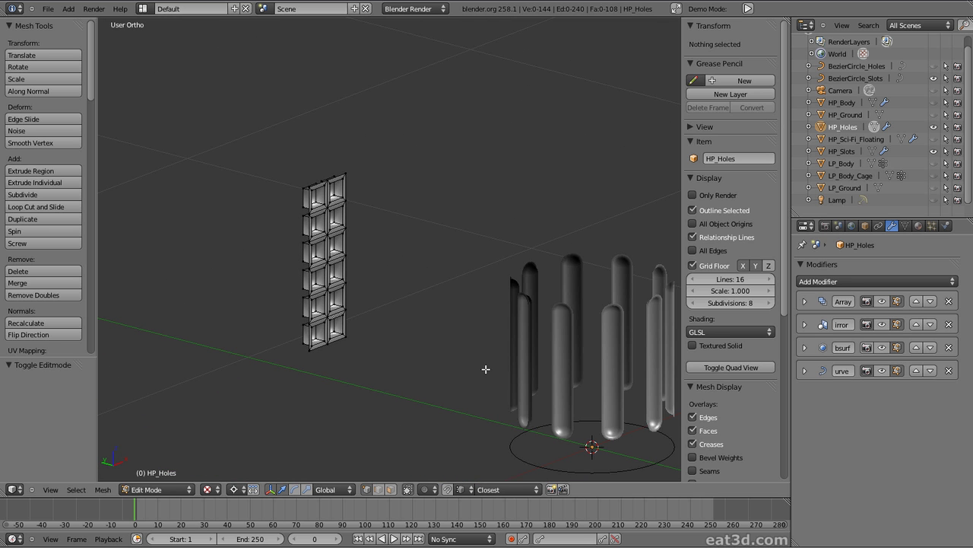
scroll(368, 291, down, 1)
shift+scroll(368, 291, down, 4)
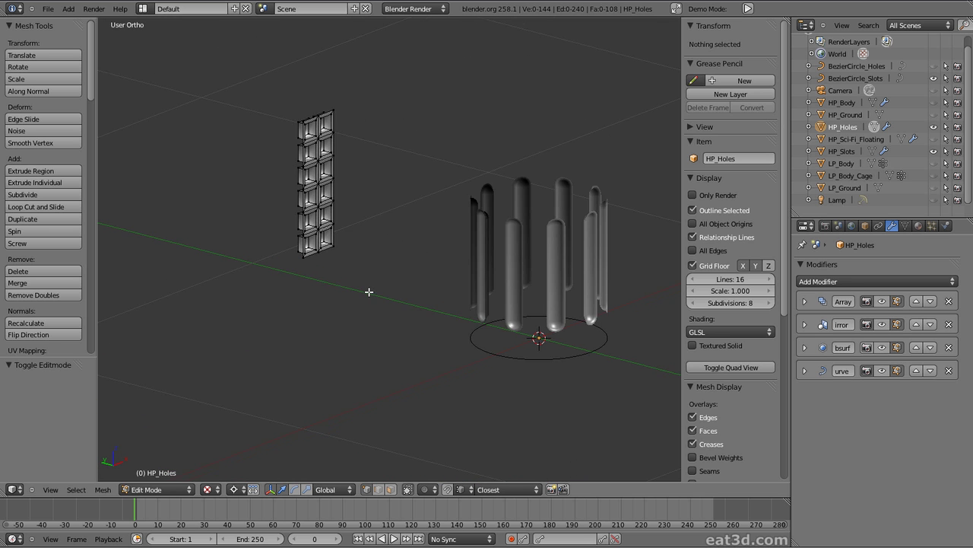
drag(897, 301, 896, 370)
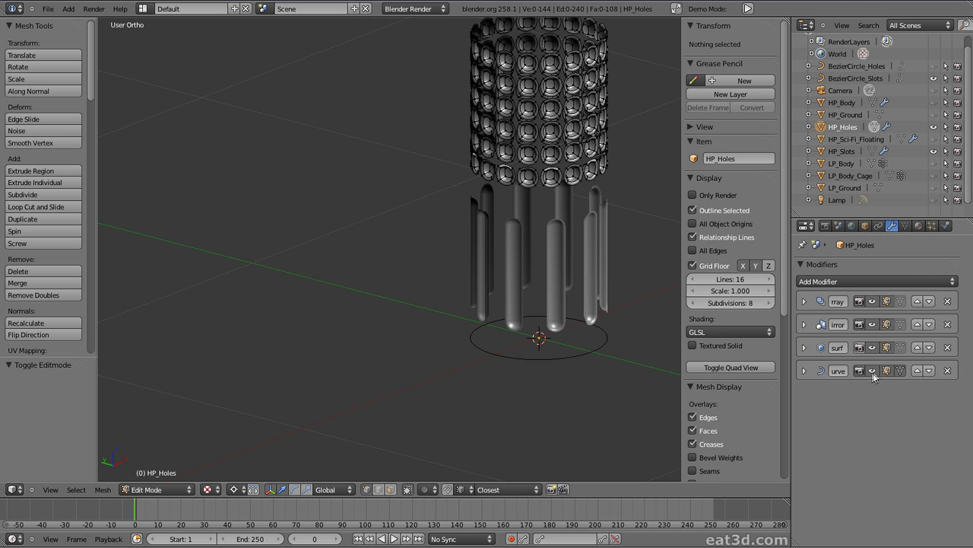
- Return to object mode, centre the holes and slots in front view, and select BezierCircle_Slots
key(Tab)
right_click(589, 298)
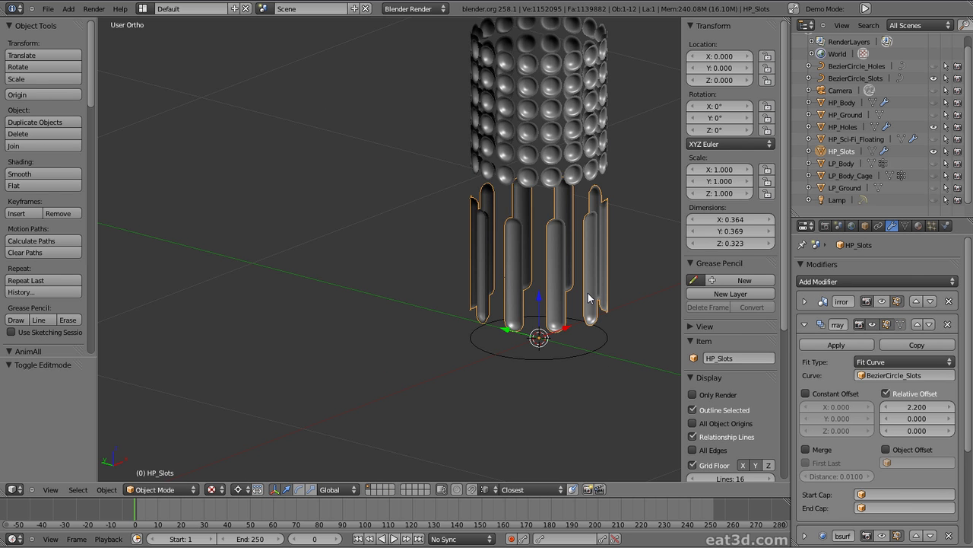
key(KP_1)
shift+middle_drag(588, 297, 467, 357)
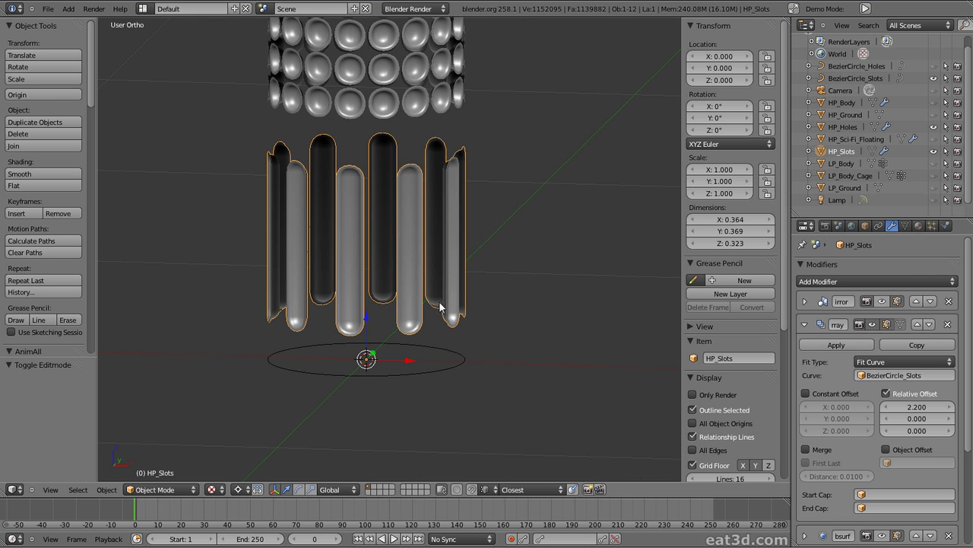
right_click(448, 369)
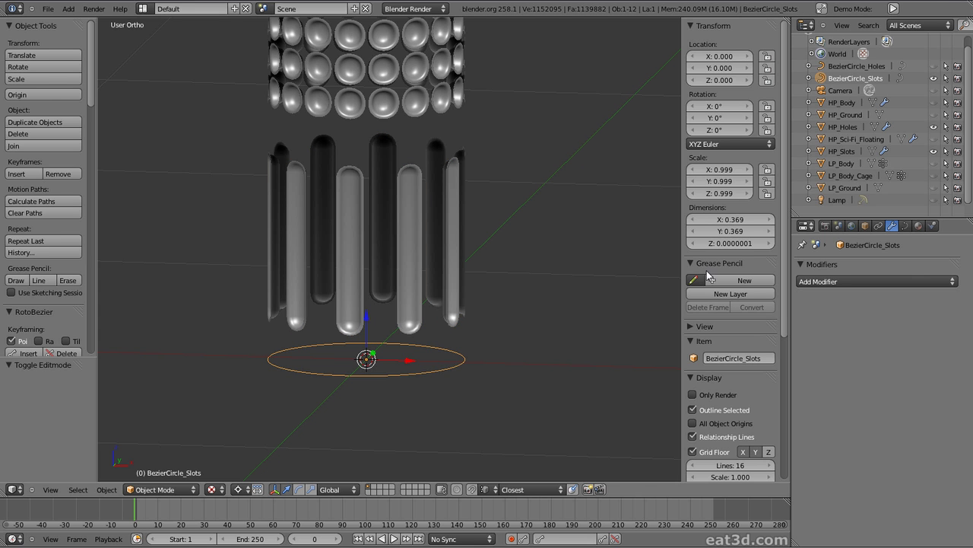
- Compare lower Preview U values on the curve, then set it to 16
click(905, 227)
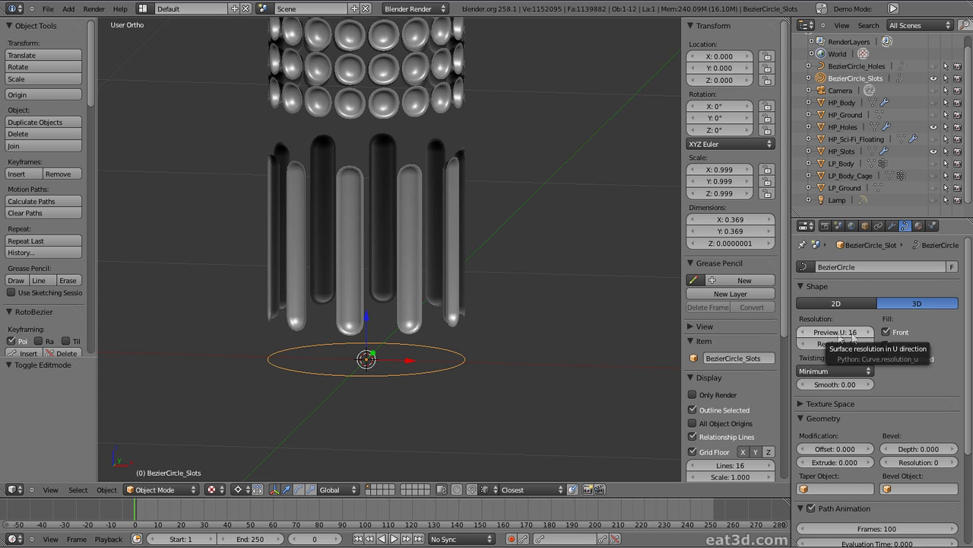
click(805, 333)
click(805, 333)
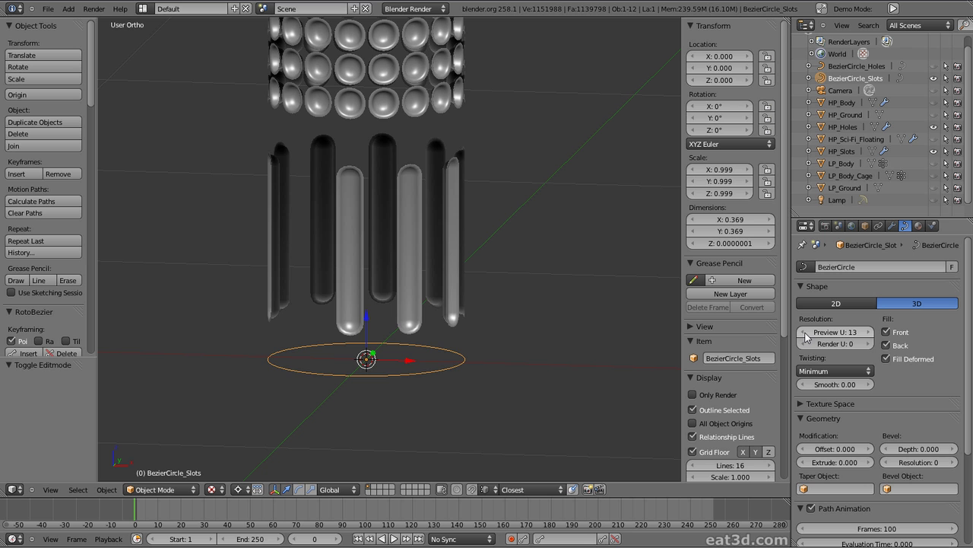
click(805, 333)
click(805, 333)
click(805, 333)
middle_drag(518, 358, 537, 374)
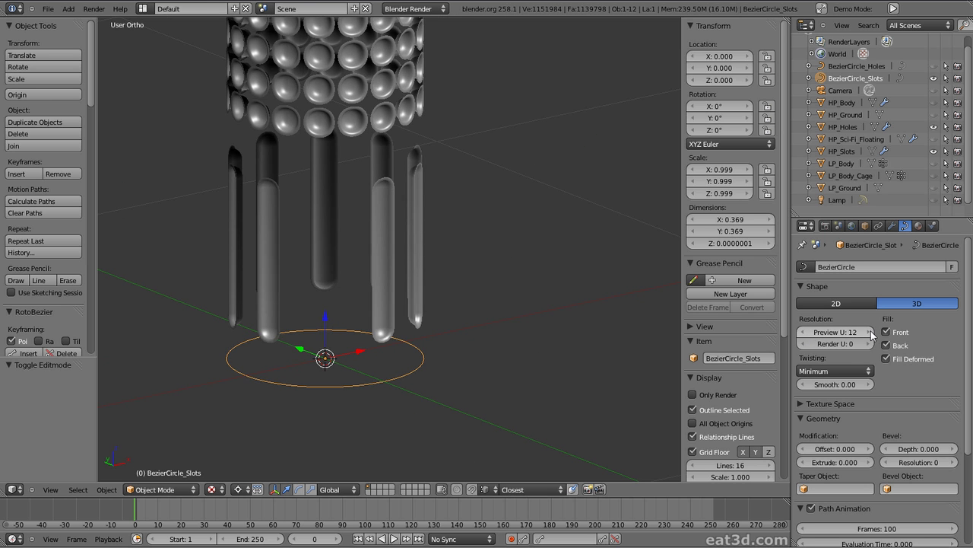
click(835, 332)
text(15)
key(Return)
click(871, 334)
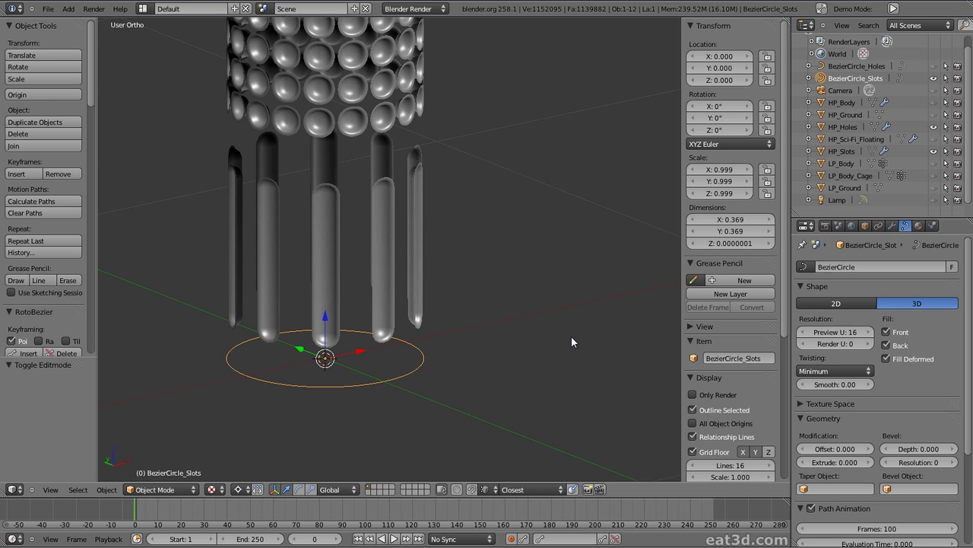
middle_drag(547, 324, 447, 321)
- Unhide HP_Body and turn on HP_Slots' Mirror modifier in the viewport to copy slots to the lower half
key(a)
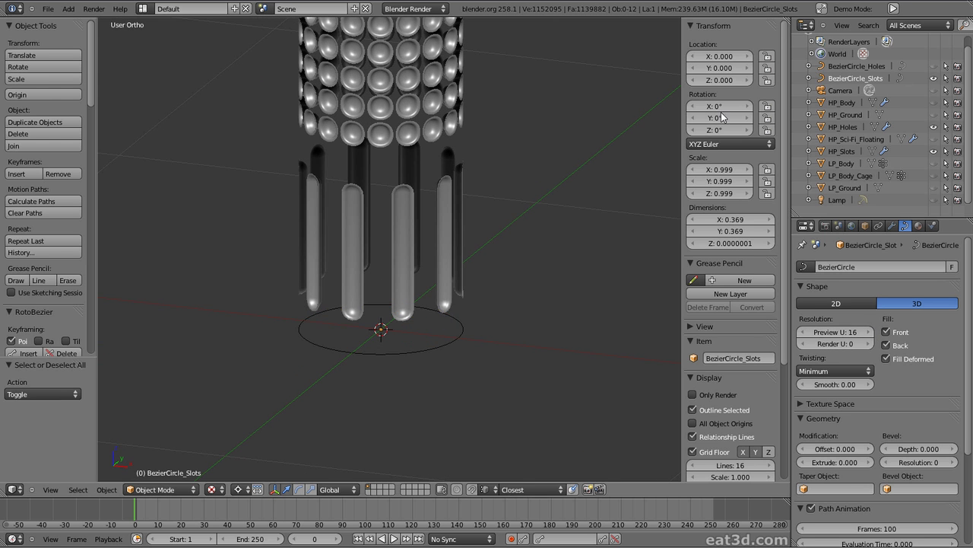
click(934, 103)
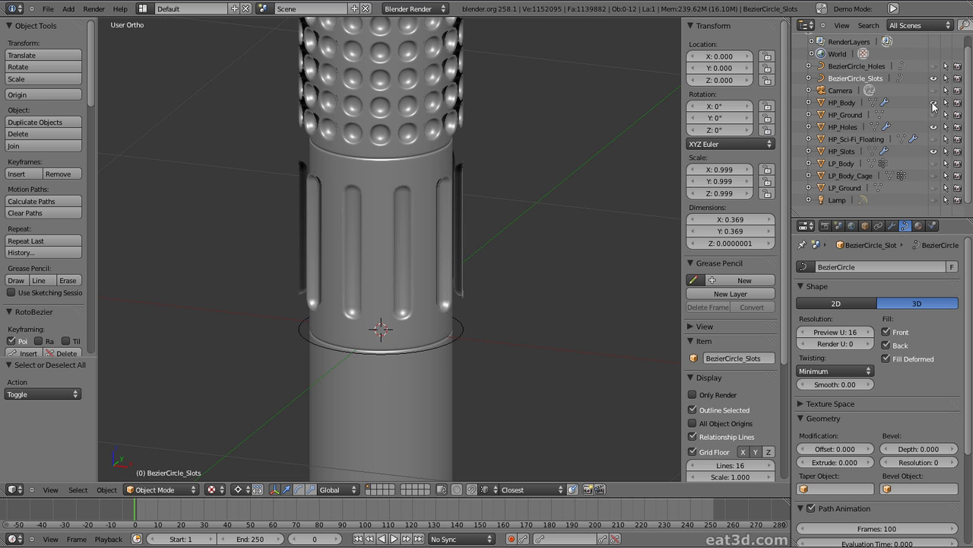
right_click(447, 208)
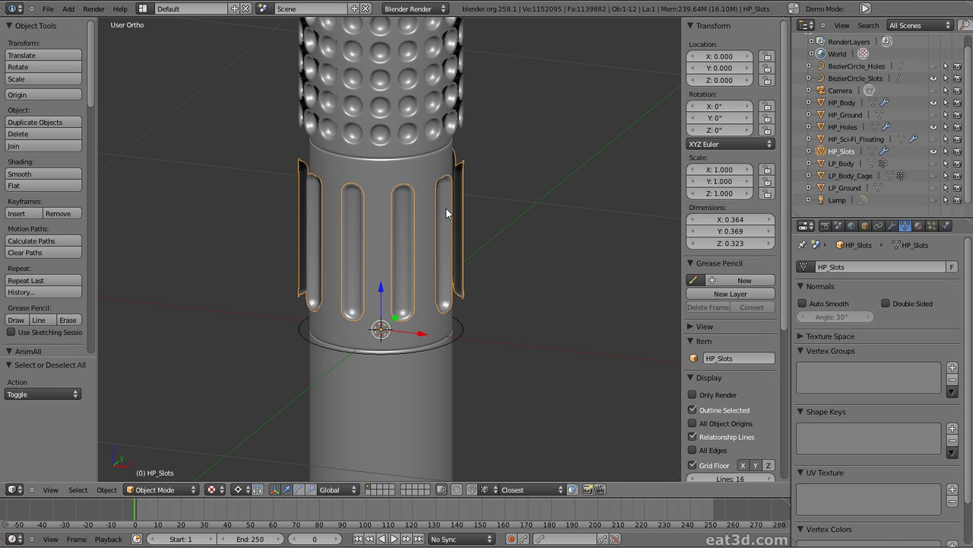
click(892, 225)
click(881, 300)
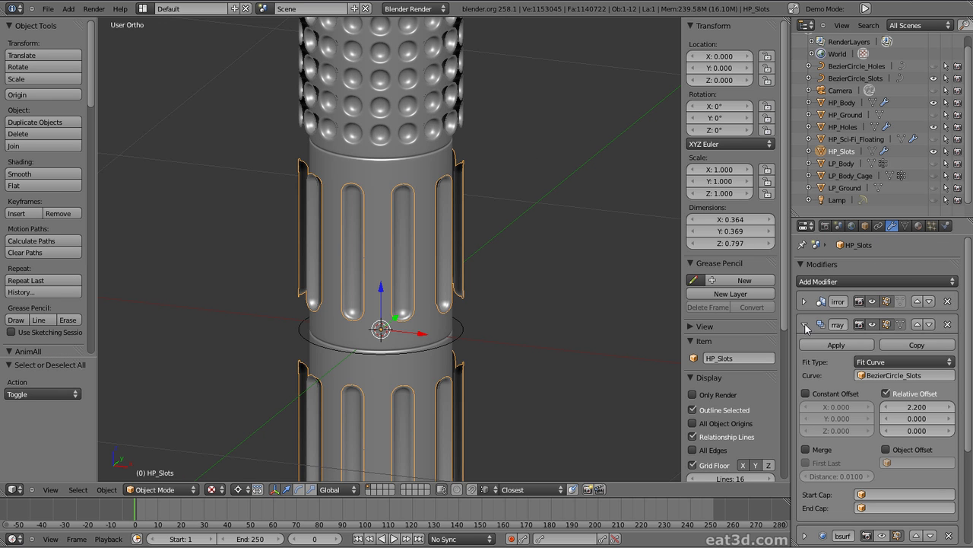
click(805, 324)
click(805, 371)
- Frame the whole model and orbit to a level side view to check the mirrored slots
scroll(525, 349, down, 2)
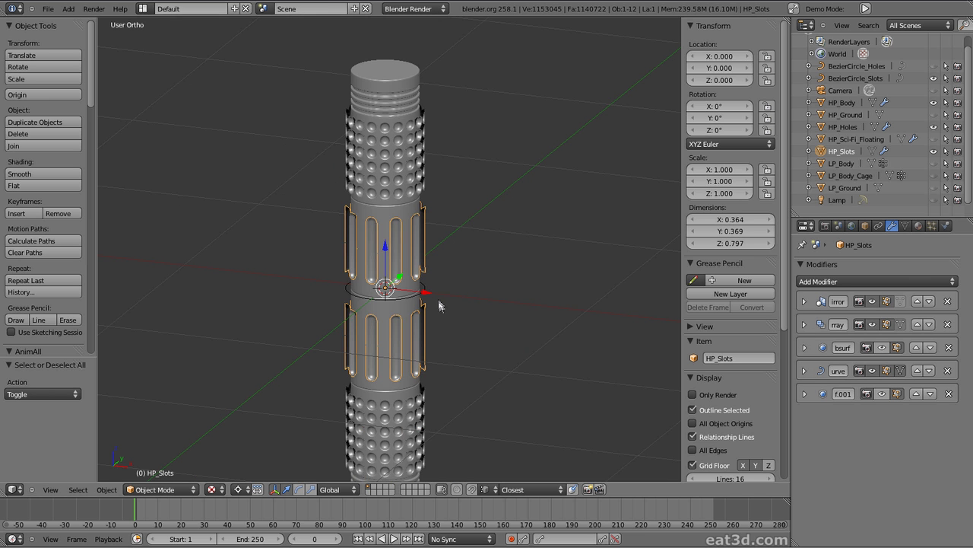
key(a)
key(KP_8)
key(KP_5)
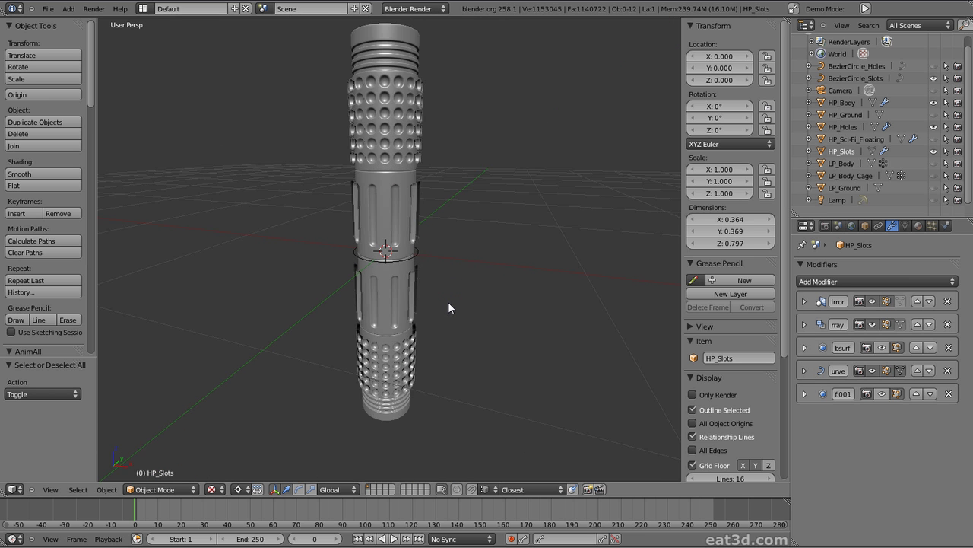
middle_drag(449, 308, 553, 282)
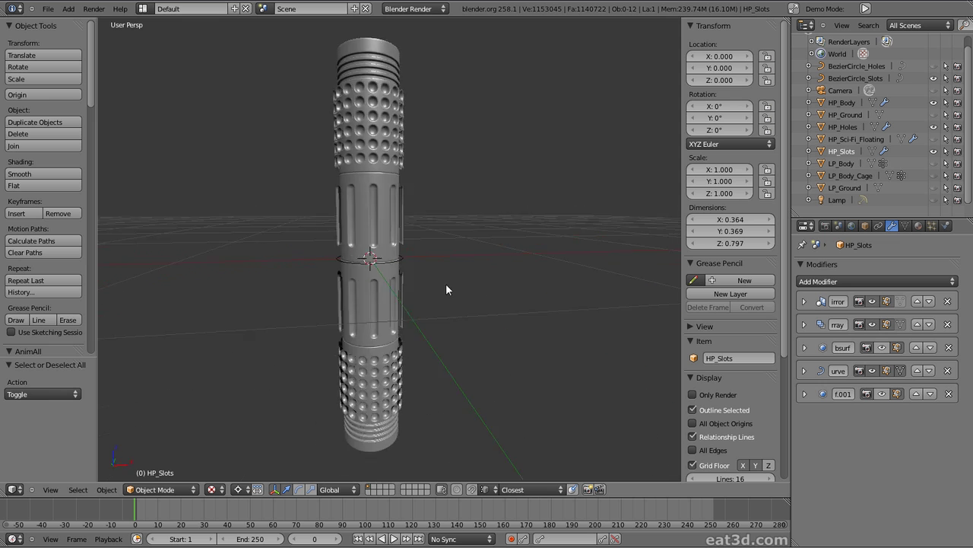
key(alt+Home)
key(KP_5)
scroll(393, 274, up, 2)
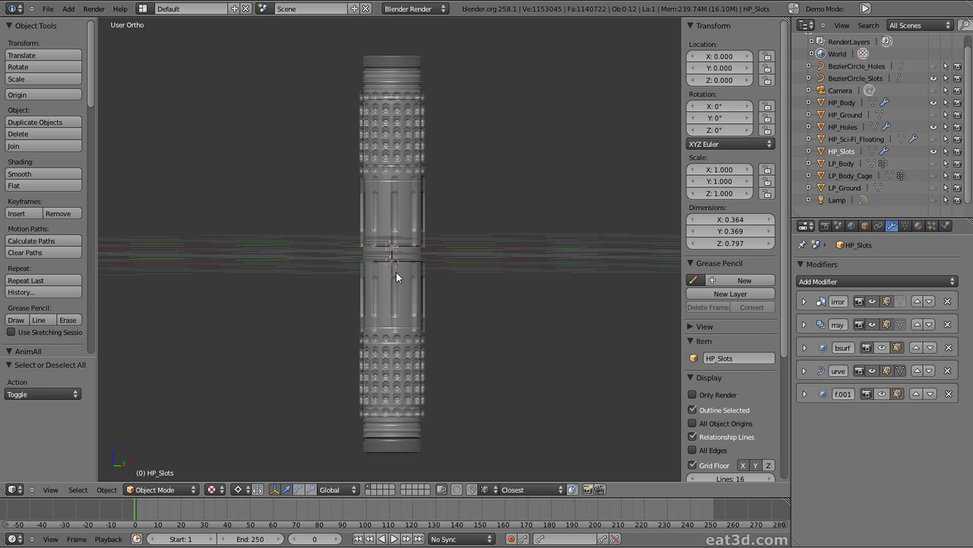
scroll(392, 275, down, 2)
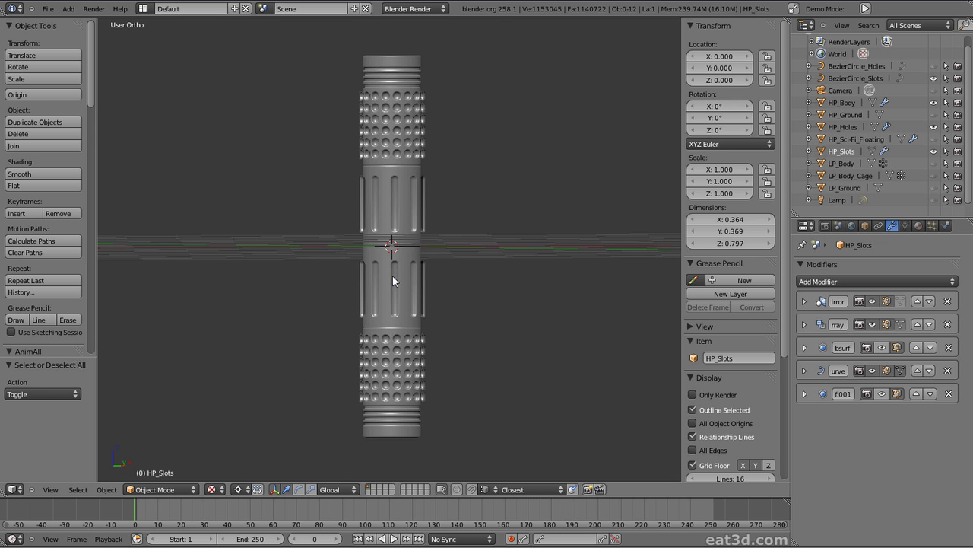
- Hide HP_Slots, HP_Holes and HP_Body, show LP_Body, and enable Only Render display
click(934, 151)
click(934, 126)
click(934, 102)
click(934, 163)
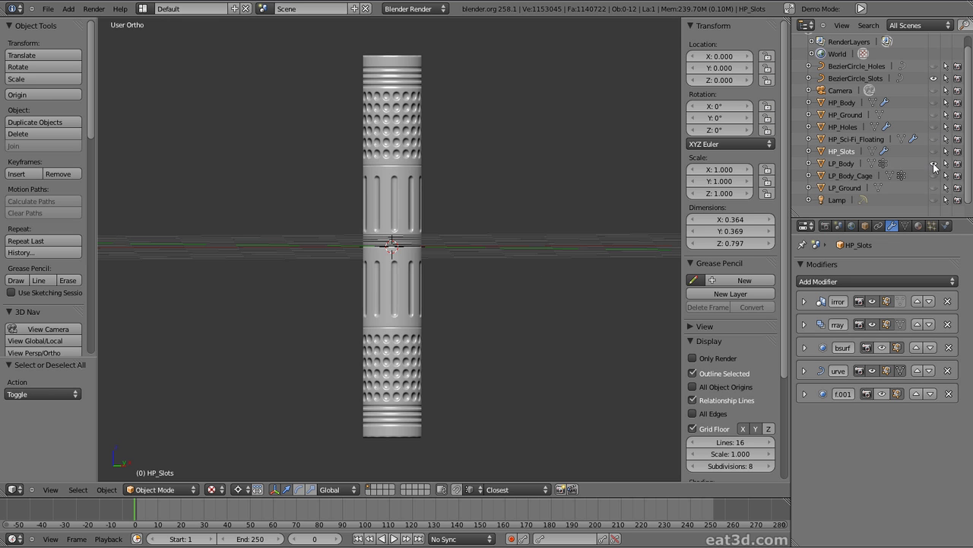
click(693, 358)
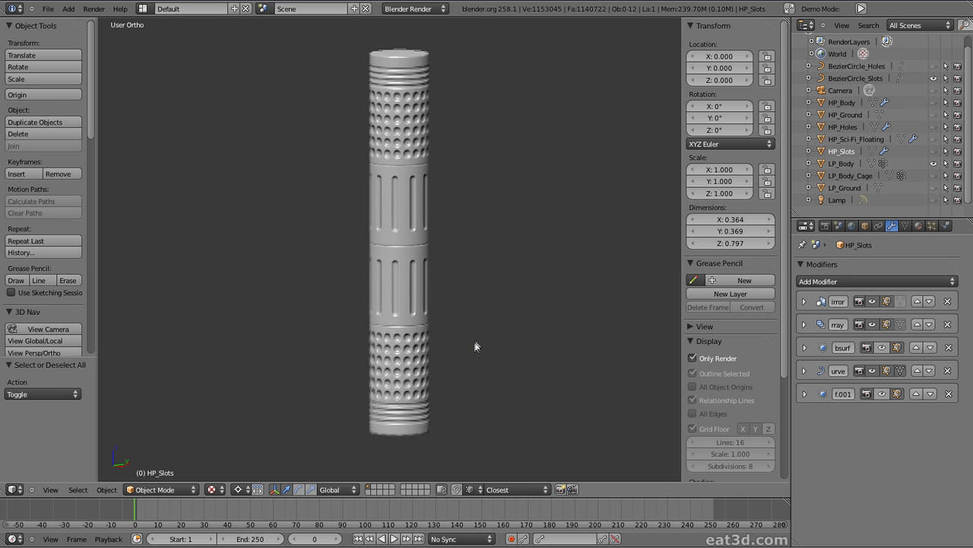
key(KP_5)
middle_drag(474, 343, 412, 353)
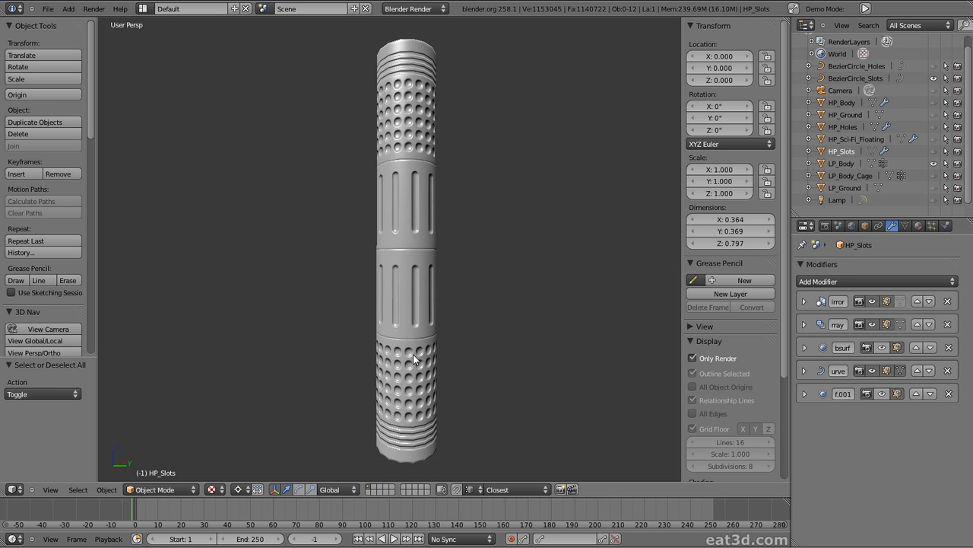